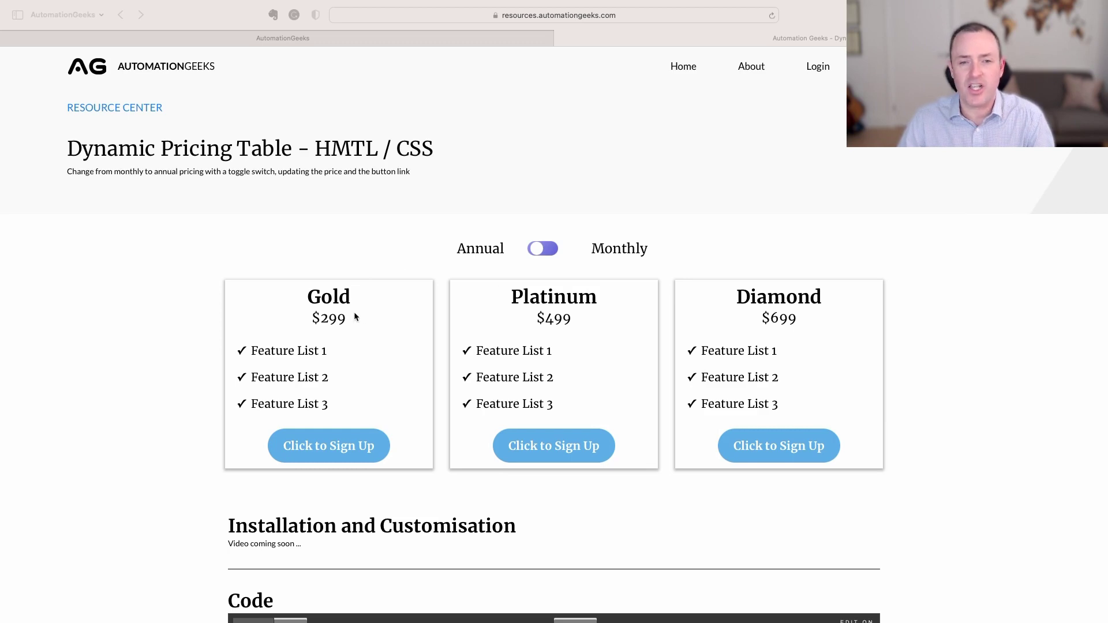
- Toggle the demo pricing table between annual and monthly to compare the Gold, Platinum and Diamond prices
{"action": "left_click", "coordinate": [536, 251]}
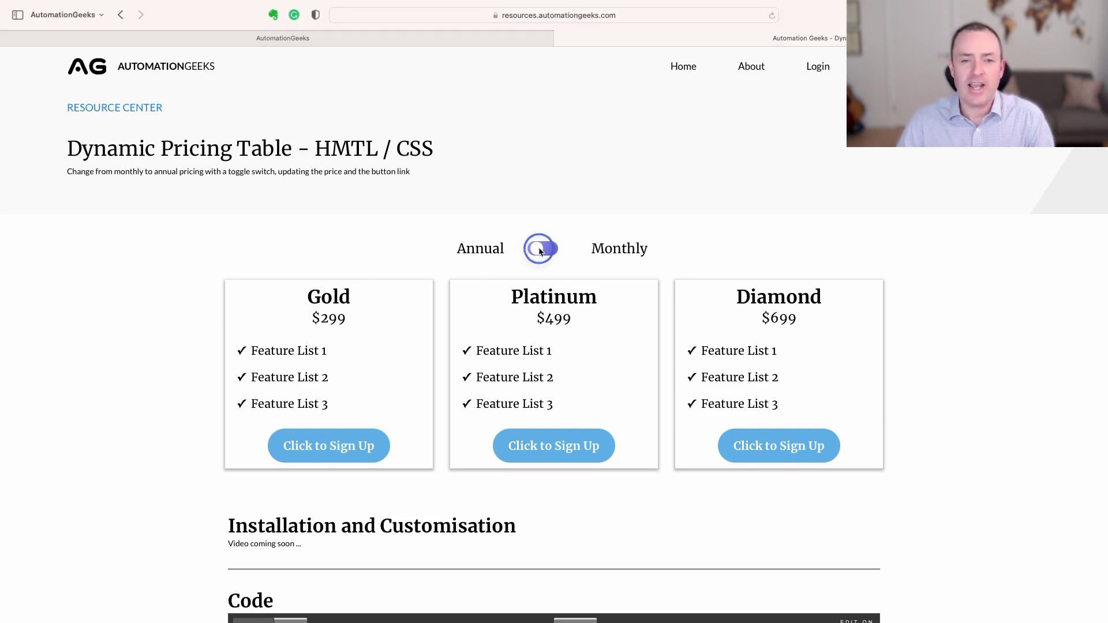
{"action": "left_click", "coordinate": [539, 251]}
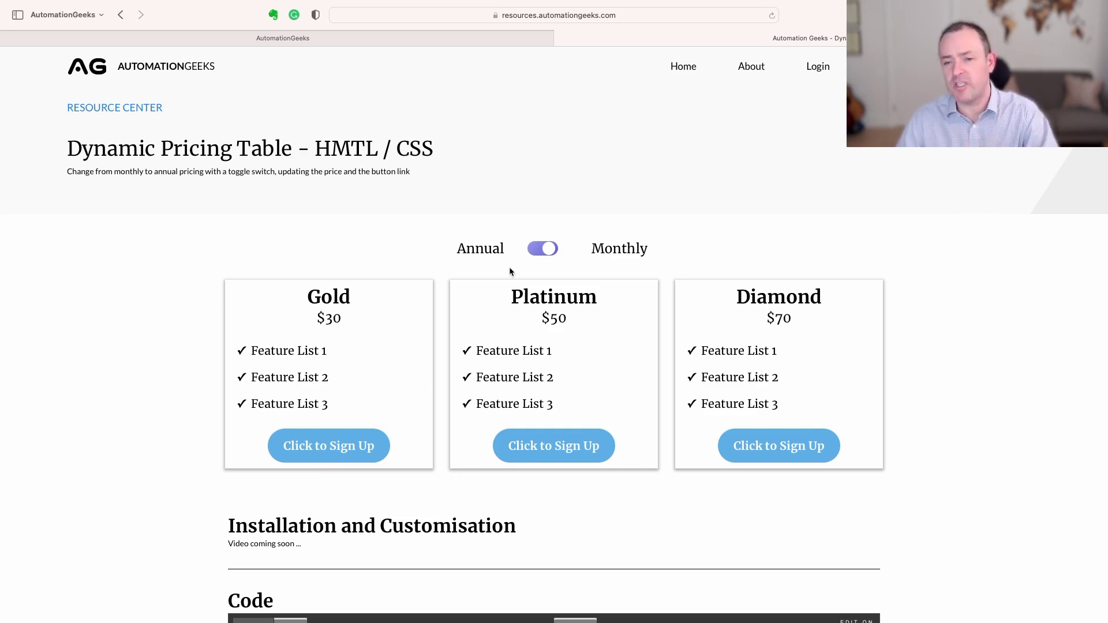
{"action": "scroll", "coordinate": [549, 248], "scroll_direction": "down", "scroll_amount": 1}
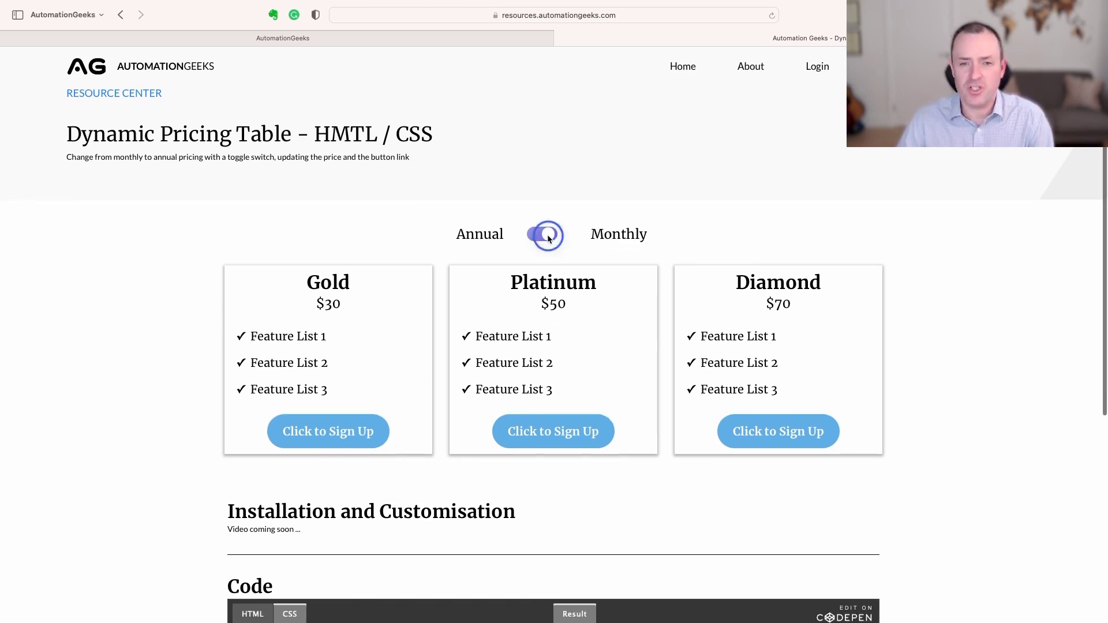
{"action": "left_click", "coordinate": [549, 238]}
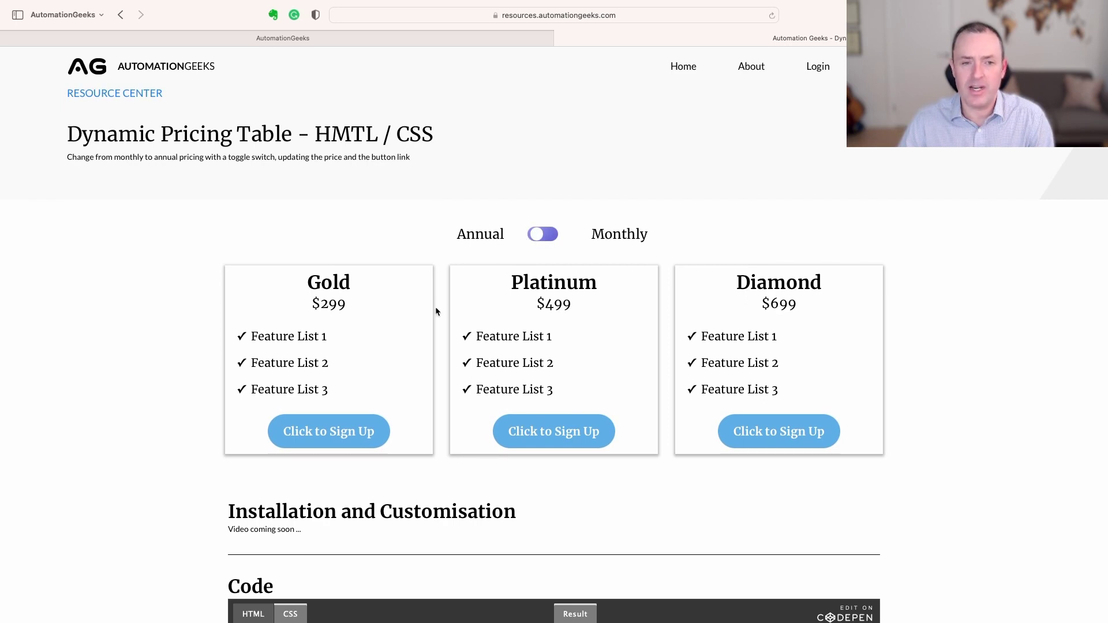
{"action": "scroll", "coordinate": [436, 312], "scroll_direction": "up", "scroll_amount": 1}
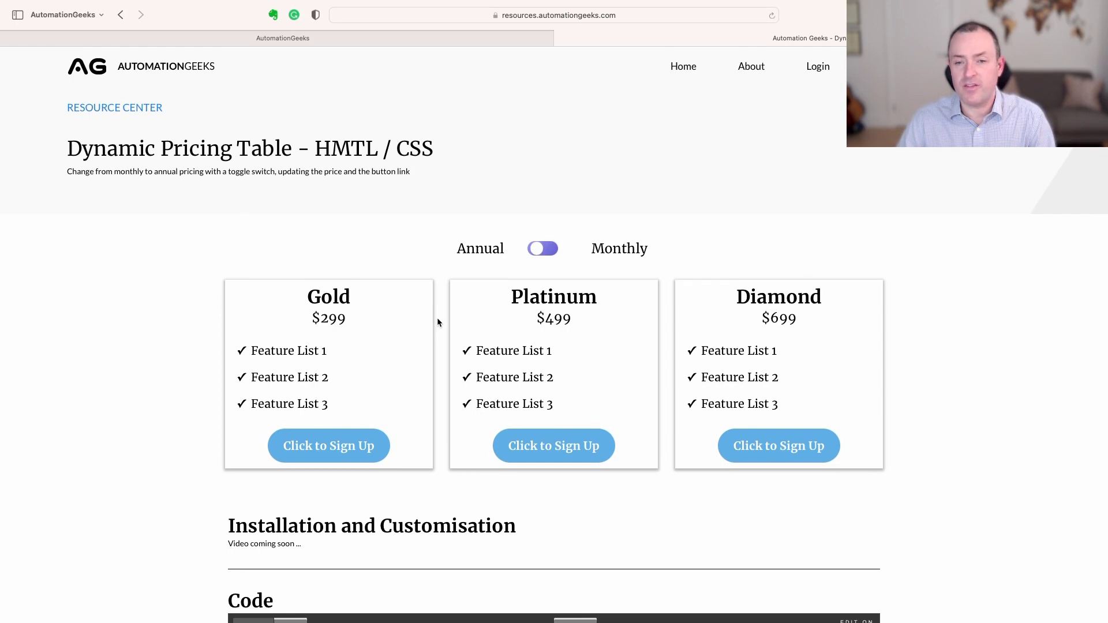
{"action": "scroll", "coordinate": [437, 322], "scroll_direction": "down", "scroll_amount": 1}
{"action": "scroll", "coordinate": [437, 322], "scroll_direction": "up", "scroll_amount": 1}
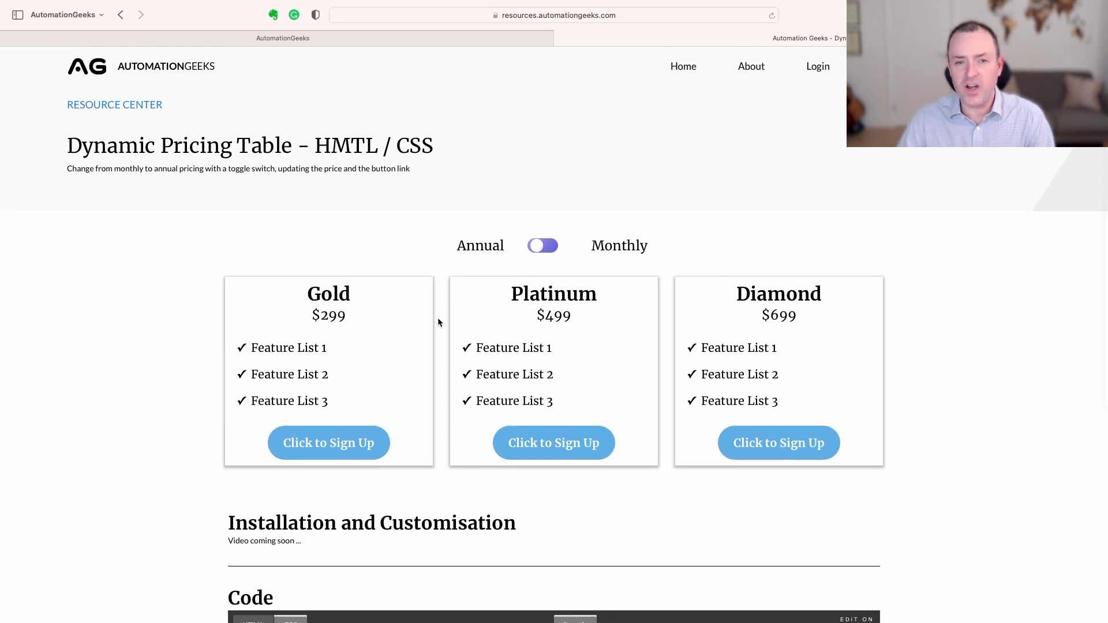
- Copy the complete HTML code, from the header tag through the closing script tag, from the embedded Code section
{"action": "scroll", "coordinate": [437, 321], "scroll_direction": "down", "scroll_amount": 5}
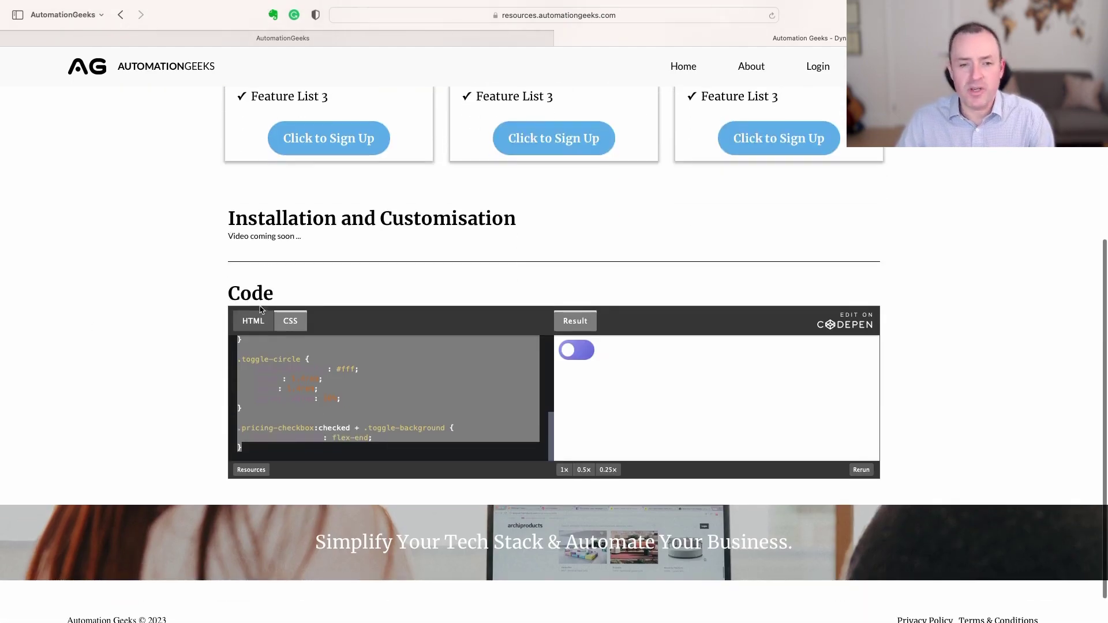
{"action": "left_click", "coordinate": [258, 322]}
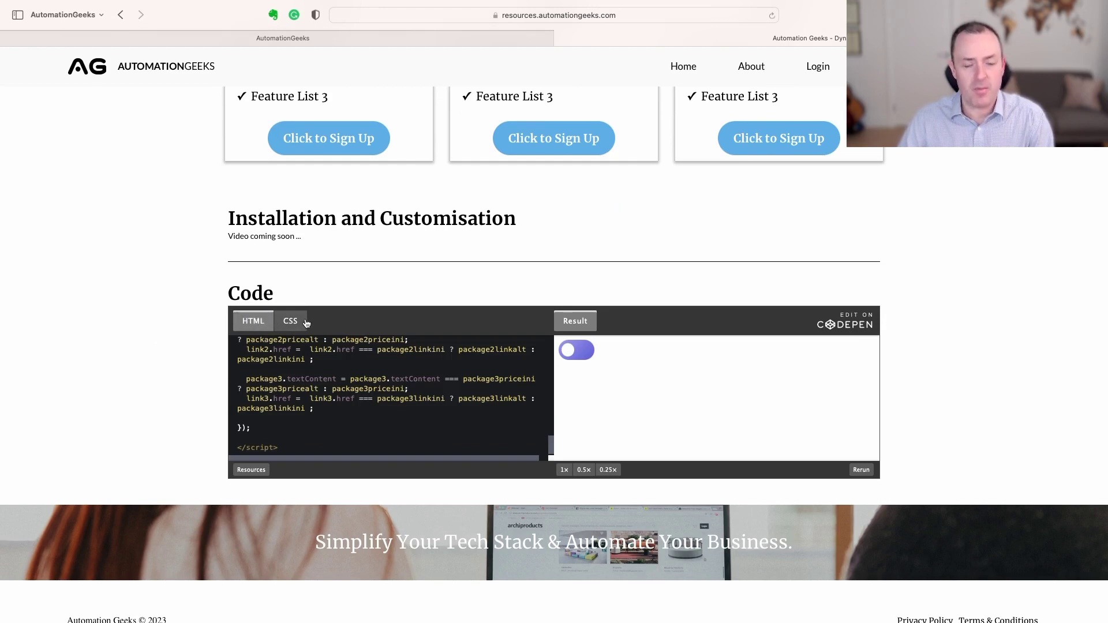
{"action": "left_click_drag", "start_coordinate": [279, 449], "coordinate": [239, 346]}
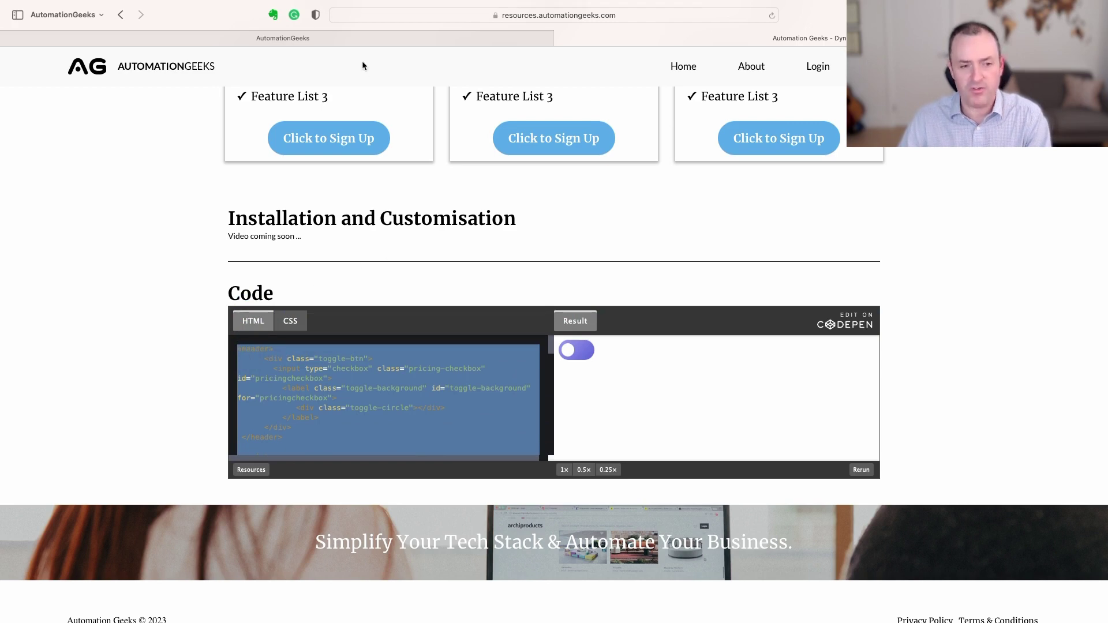
- Switch to the website builder and create a new page named Demo in the Demo website
{"action": "left_click", "coordinate": [348, 36]}
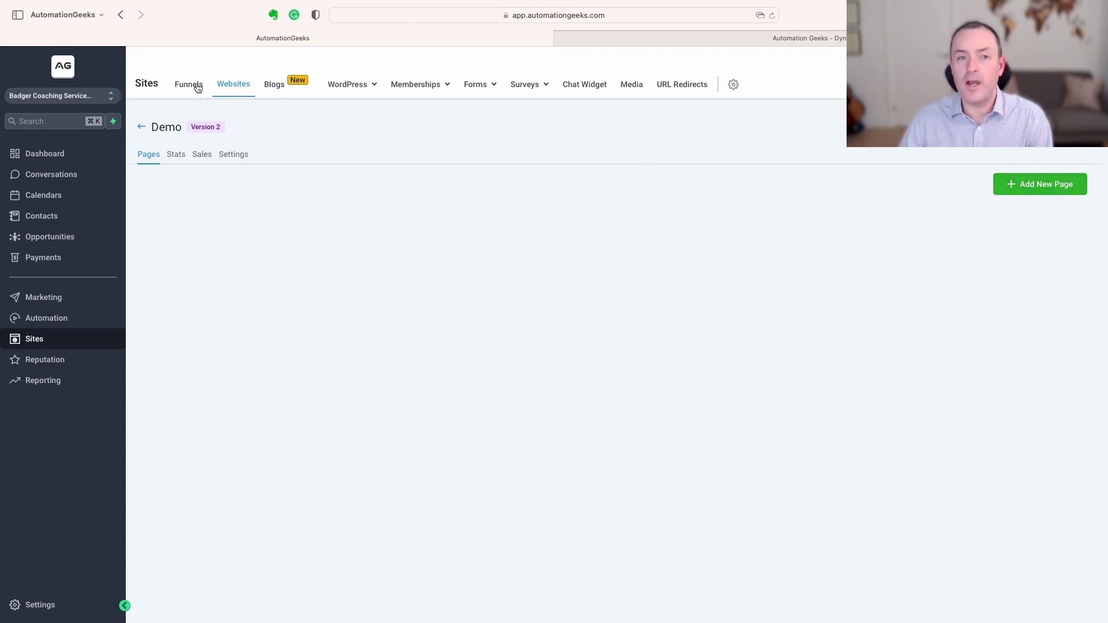
{"action": "left_click", "coordinate": [1027, 185]}
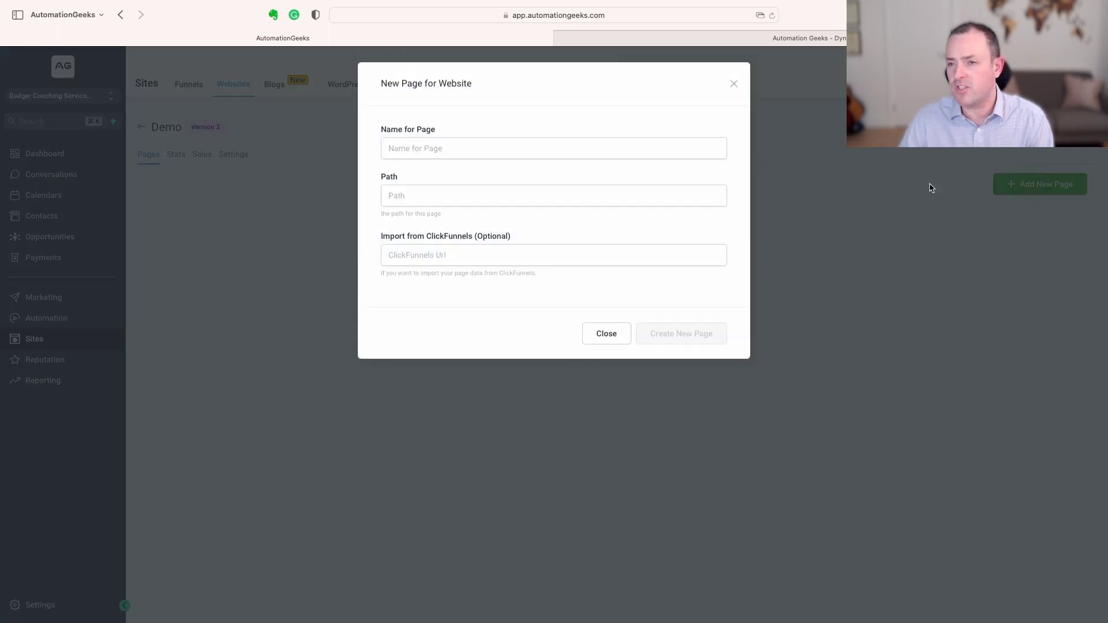
{"action": "left_click", "coordinate": [467, 144]}
{"action": "type", "text": "Demo"}
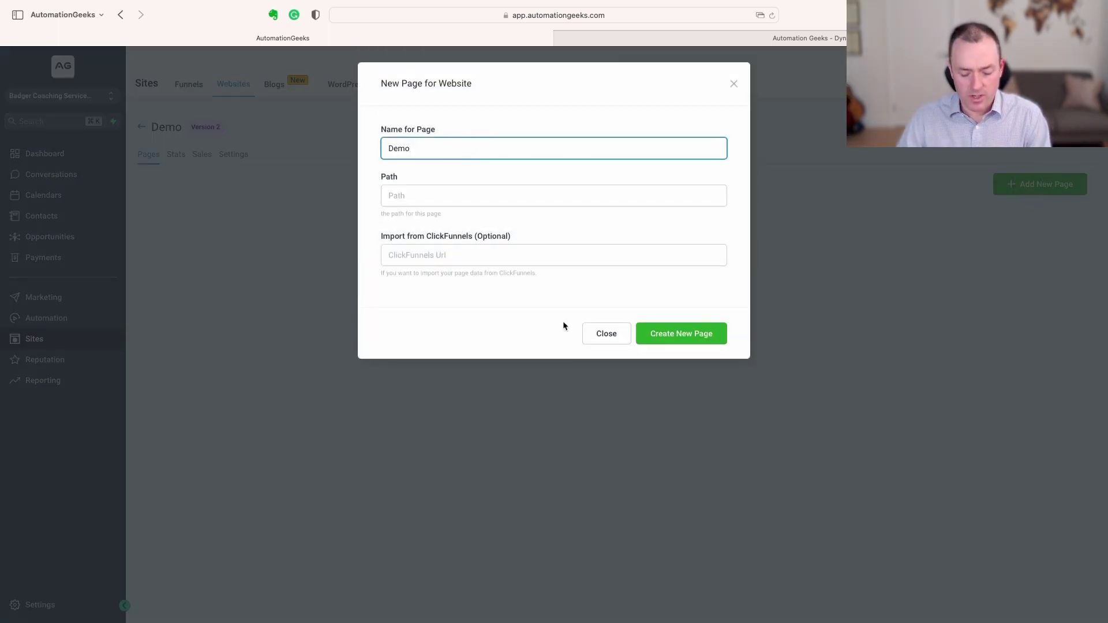
{"action": "left_click", "coordinate": [698, 341]}
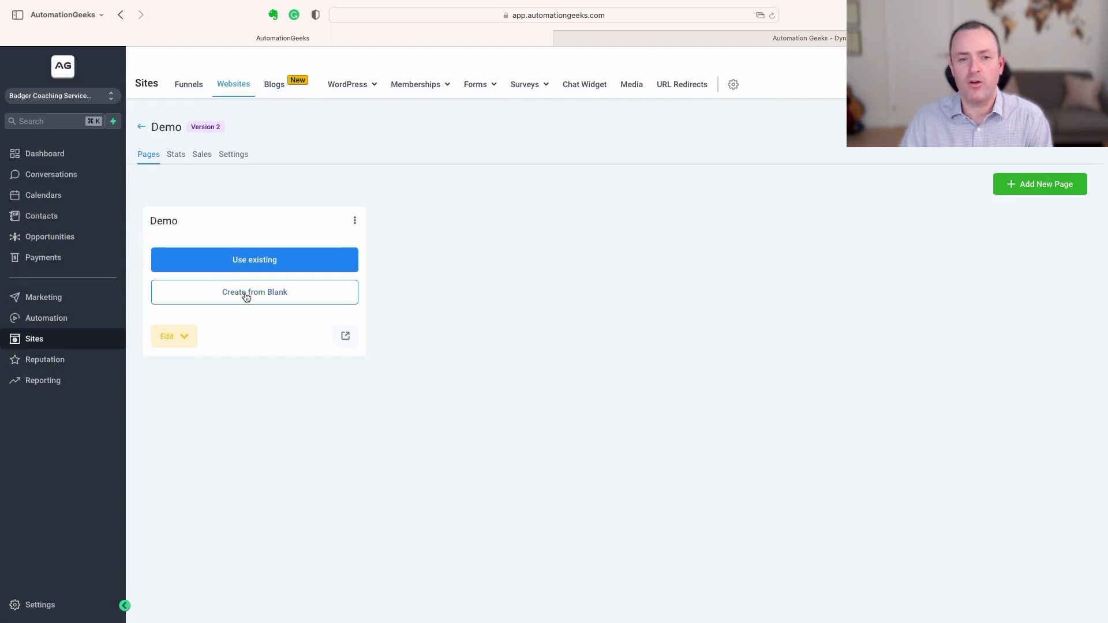
- Start the Demo page from blank and add a section containing a 3-column row
{"action": "left_click", "coordinate": [249, 293]}
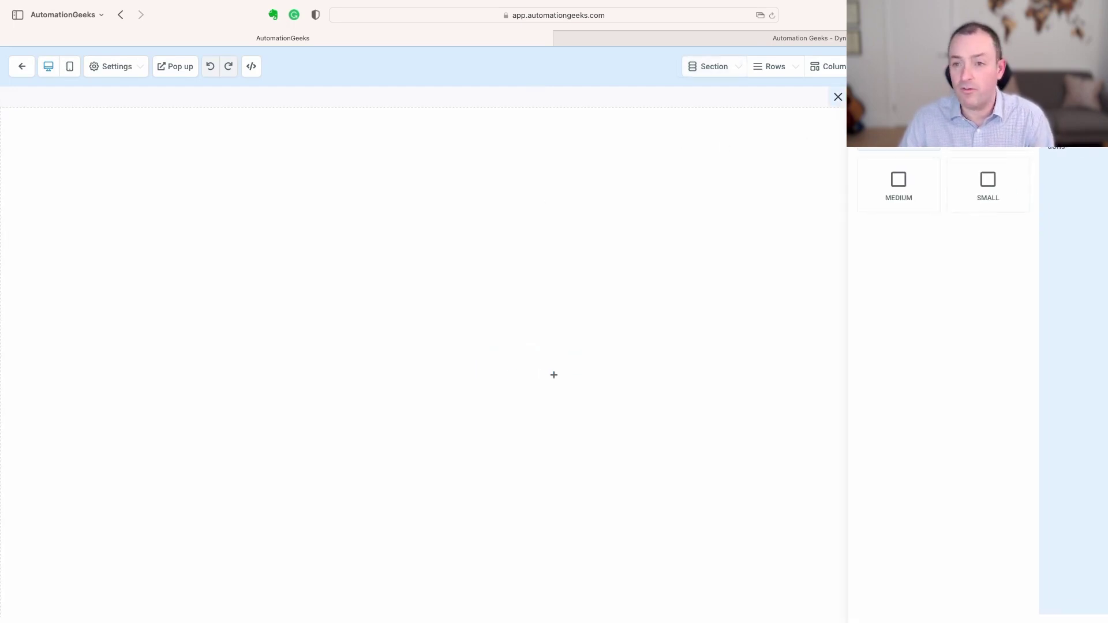
{"action": "left_click", "coordinate": [899, 124]}
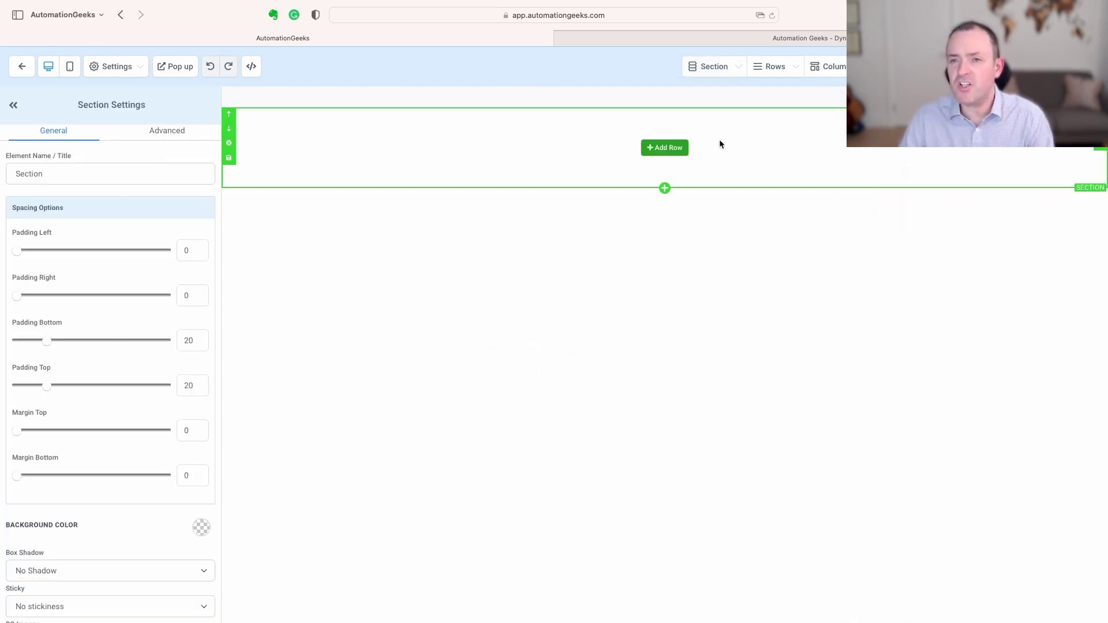
{"action": "left_click", "coordinate": [660, 150]}
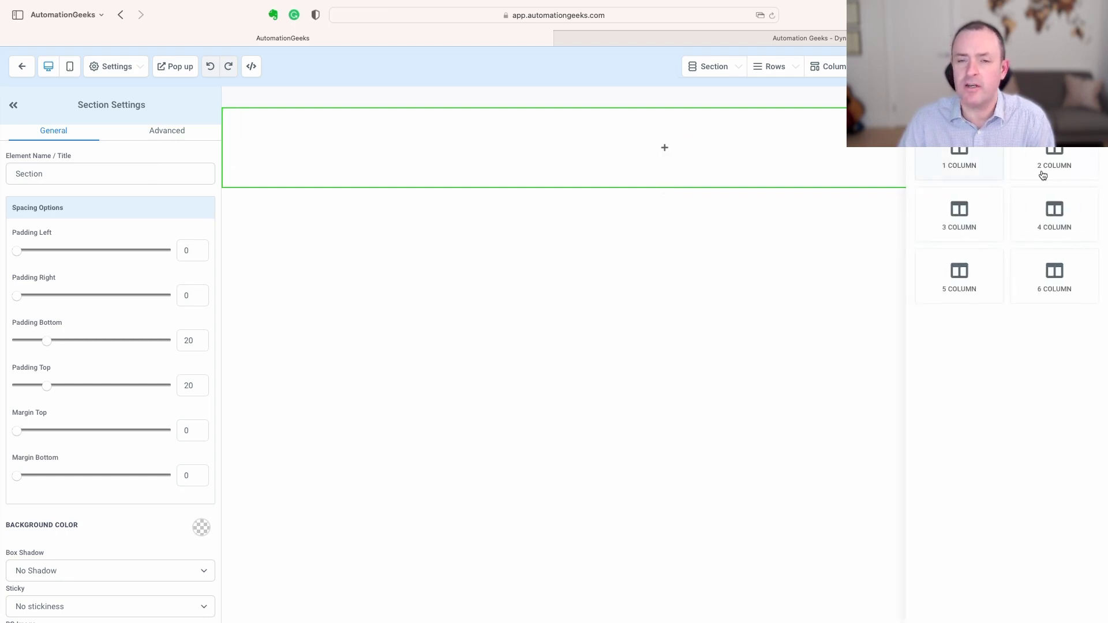
{"action": "left_click", "coordinate": [960, 218]}
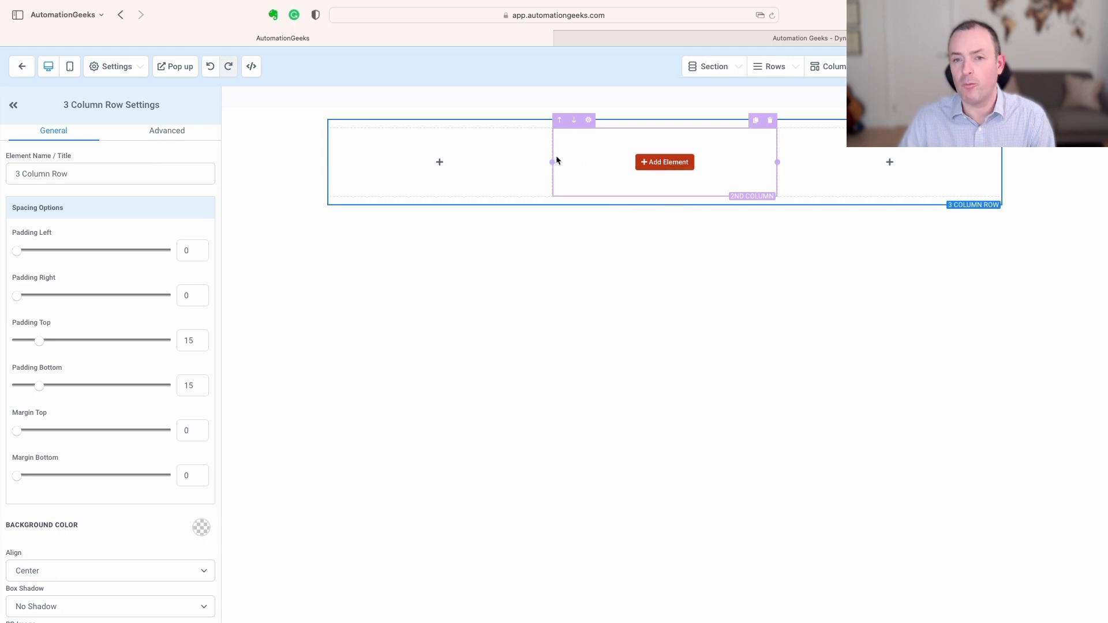
- Add a Custom JS/HTML element to the middle column of the row
{"action": "left_click", "coordinate": [660, 163]}
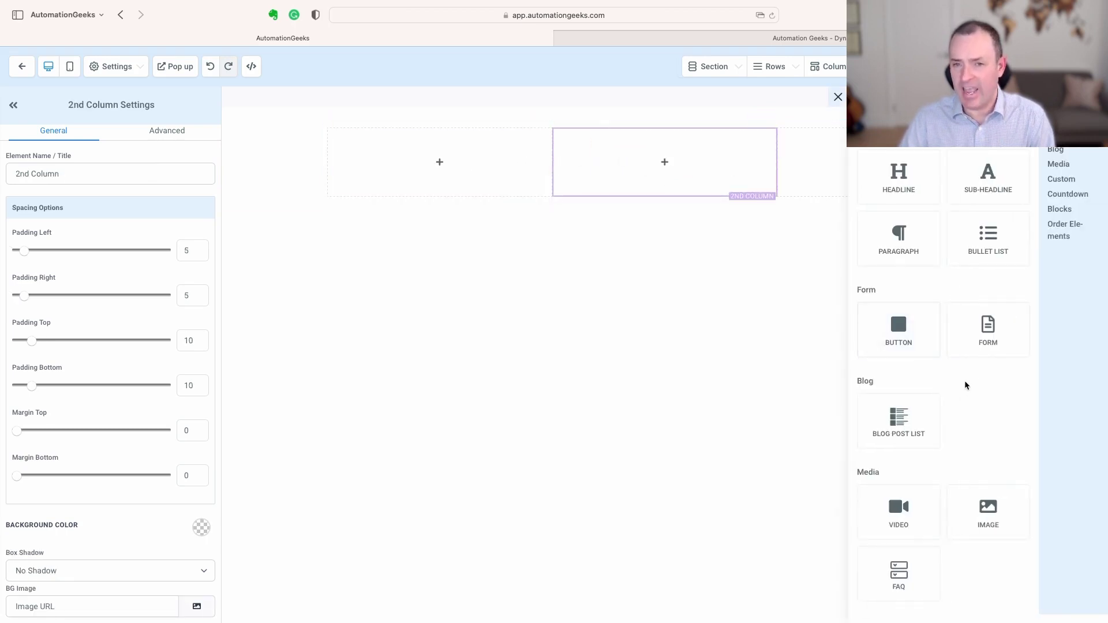
{"action": "scroll", "coordinate": [962, 384], "scroll_direction": "down", "scroll_amount": 3}
{"action": "scroll", "coordinate": [962, 384], "scroll_direction": "down", "scroll_amount": 2}
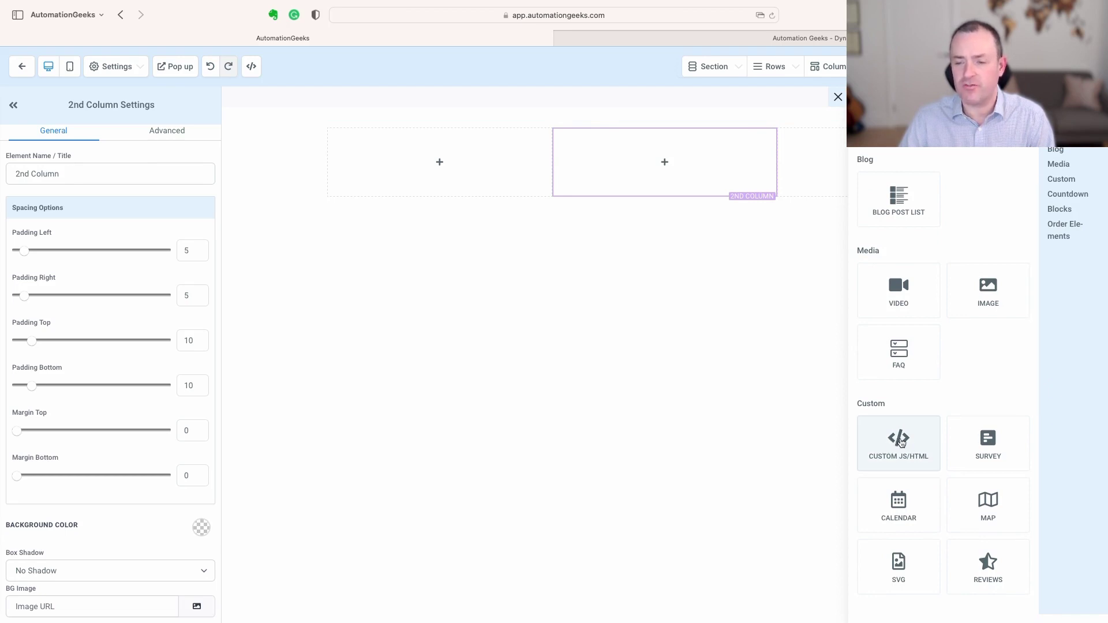
{"action": "left_click", "coordinate": [901, 442]}
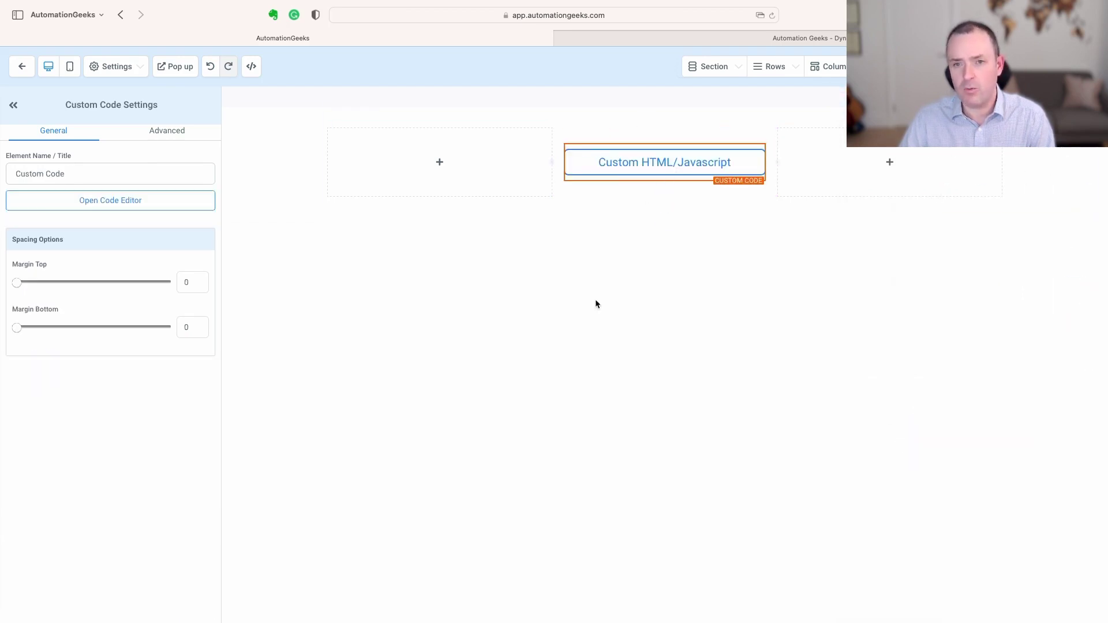
- Paste the copied toggle HTML and script into the custom code element and save it
{"action": "mouse_move", "coordinate": [668, 165]}
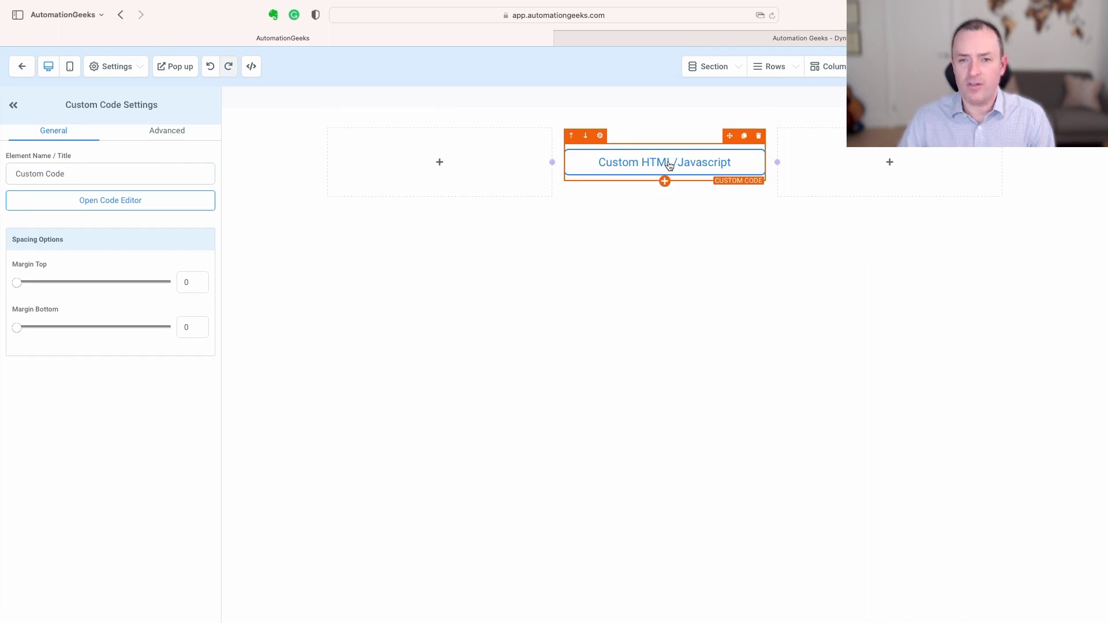
{"action": "left_click", "coordinate": [100, 206]}
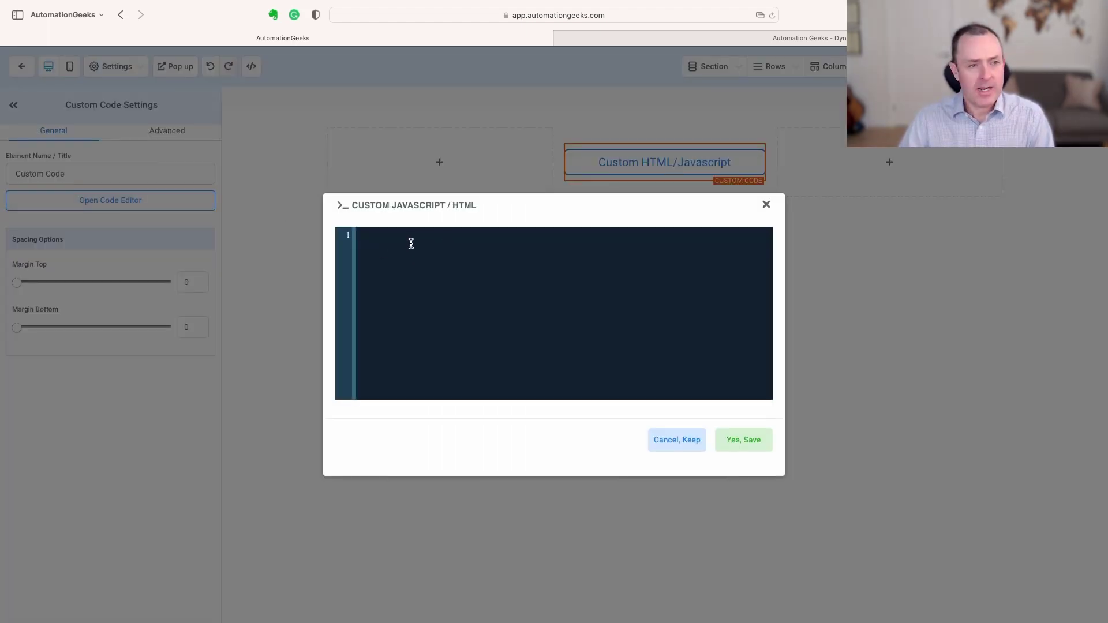
{"action": "key", "text": "super+v"}
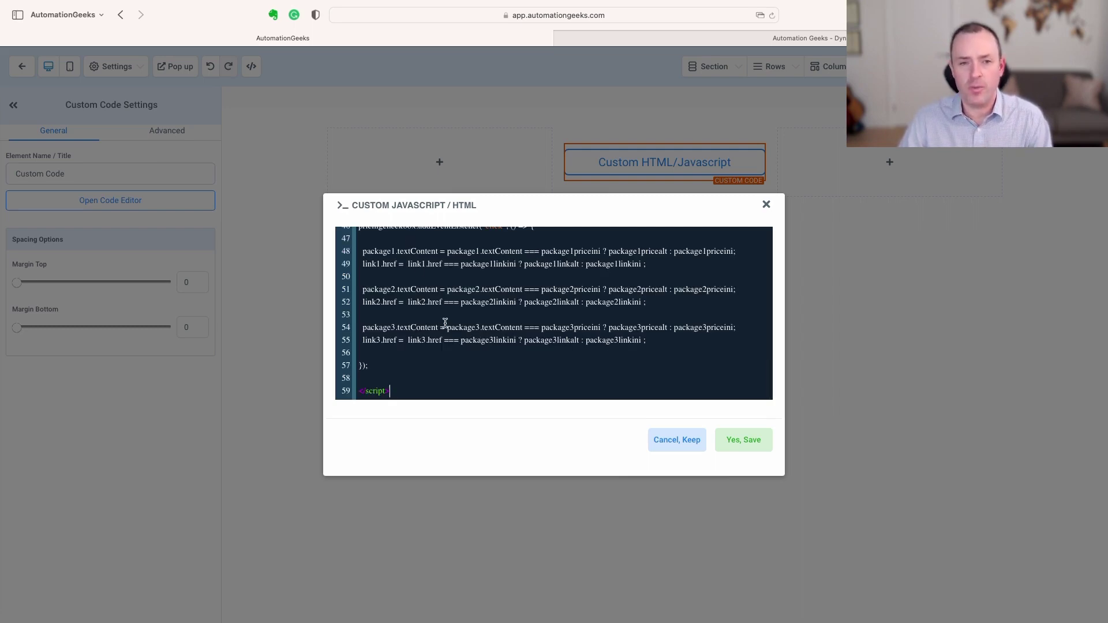
{"action": "scroll", "coordinate": [444, 321], "scroll_direction": "up", "scroll_amount": 15}
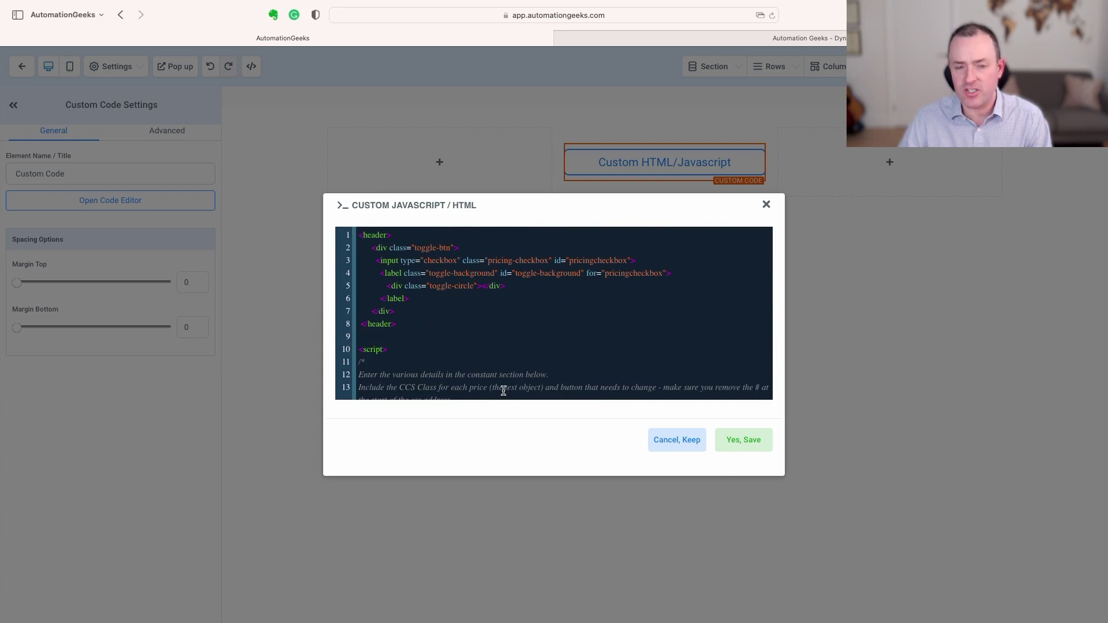
{"action": "left_click", "coordinate": [744, 442]}
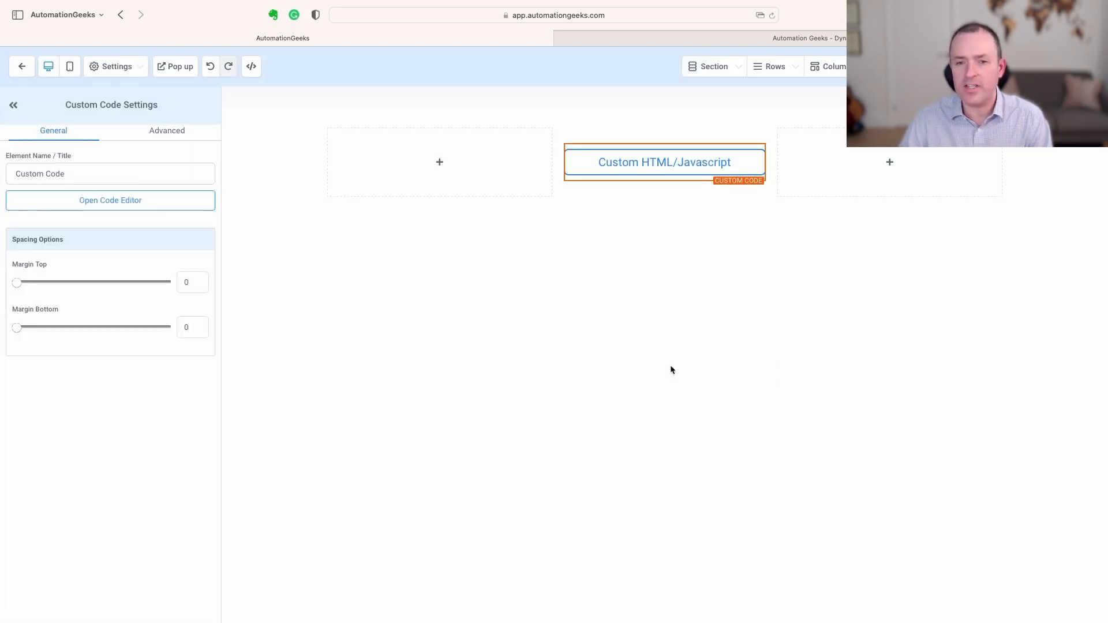
- Return to the pricing table resource page and copy its complete CSS code, starting at .pricing-checkbox
{"action": "left_click", "coordinate": [745, 38]}
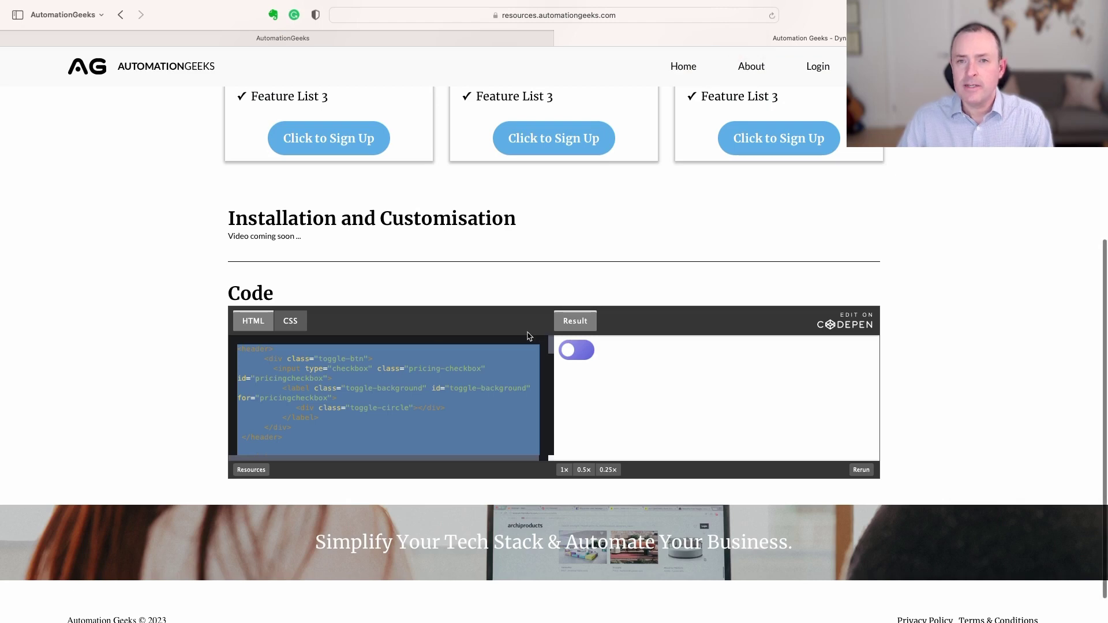
{"action": "left_click", "coordinate": [290, 321]}
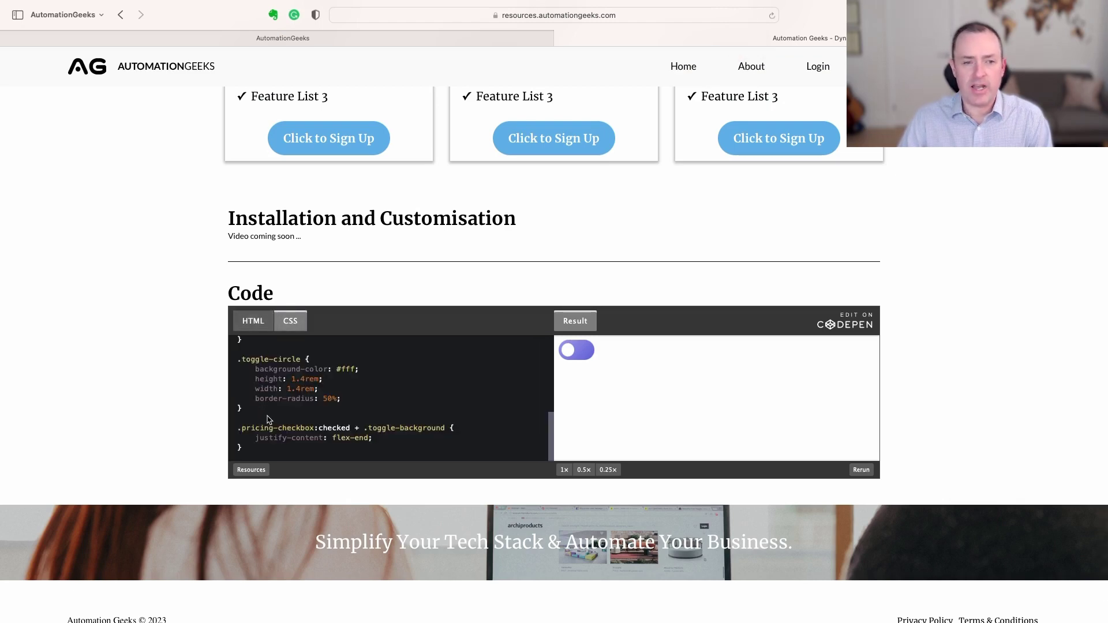
{"action": "scroll", "coordinate": [267, 419], "scroll_direction": "down", "scroll_amount": 1}
{"action": "left_click_drag", "start_coordinate": [242, 427], "coordinate": [234, 319]}
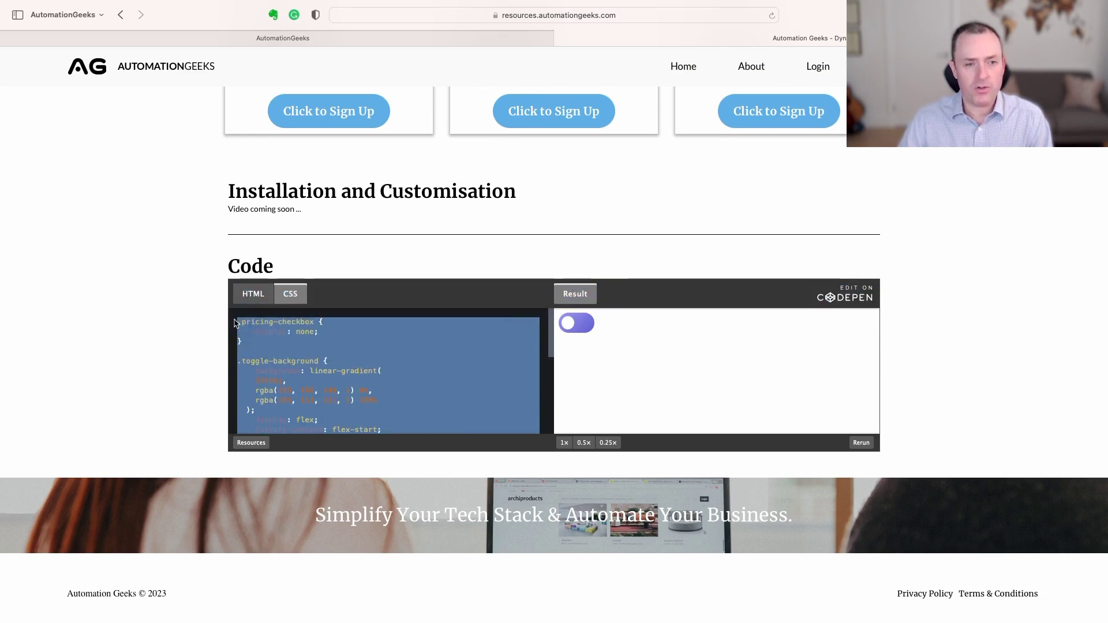
- Paste the copied toggle styles into the Demo page's custom CSS and save them
{"action": "left_click", "coordinate": [343, 39]}
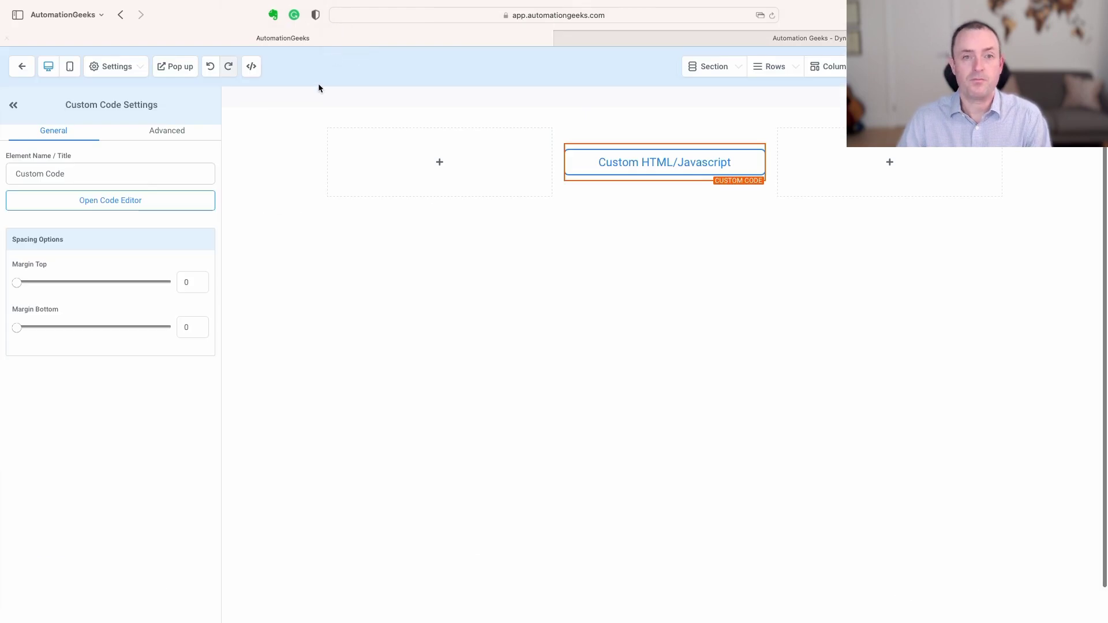
{"action": "left_click", "coordinate": [117, 68]}
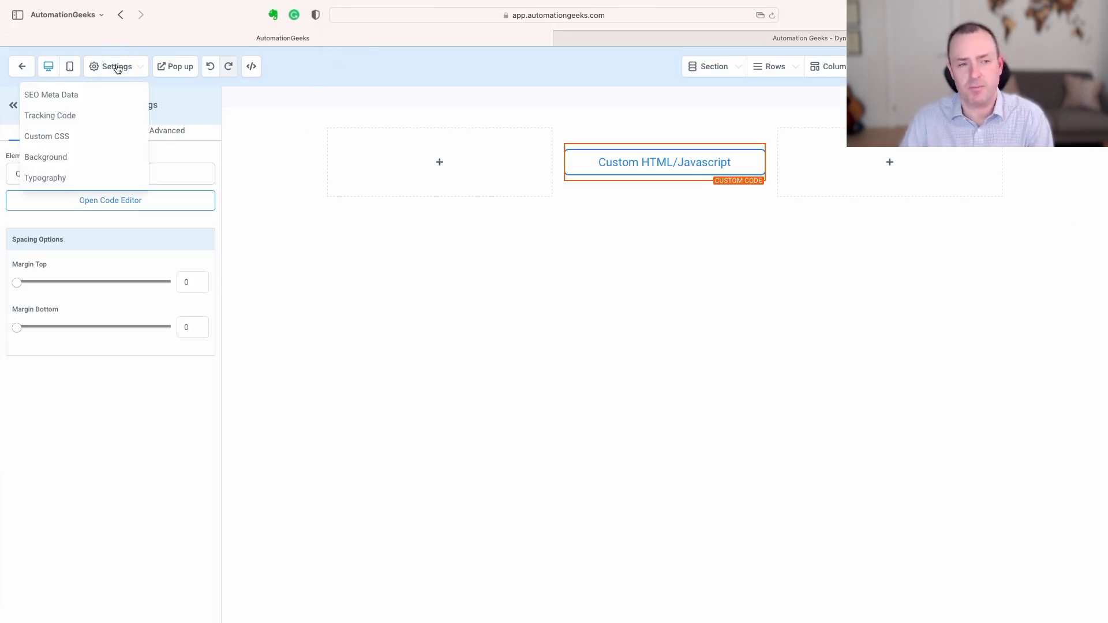
{"action": "left_click", "coordinate": [69, 139]}
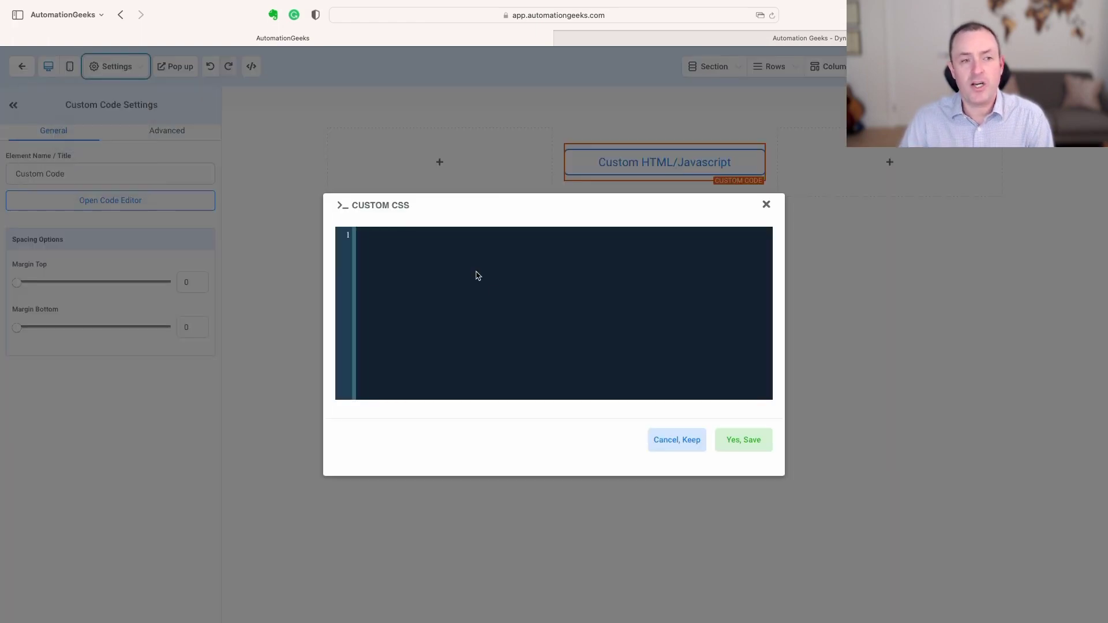
{"action": "left_click", "coordinate": [417, 262]}
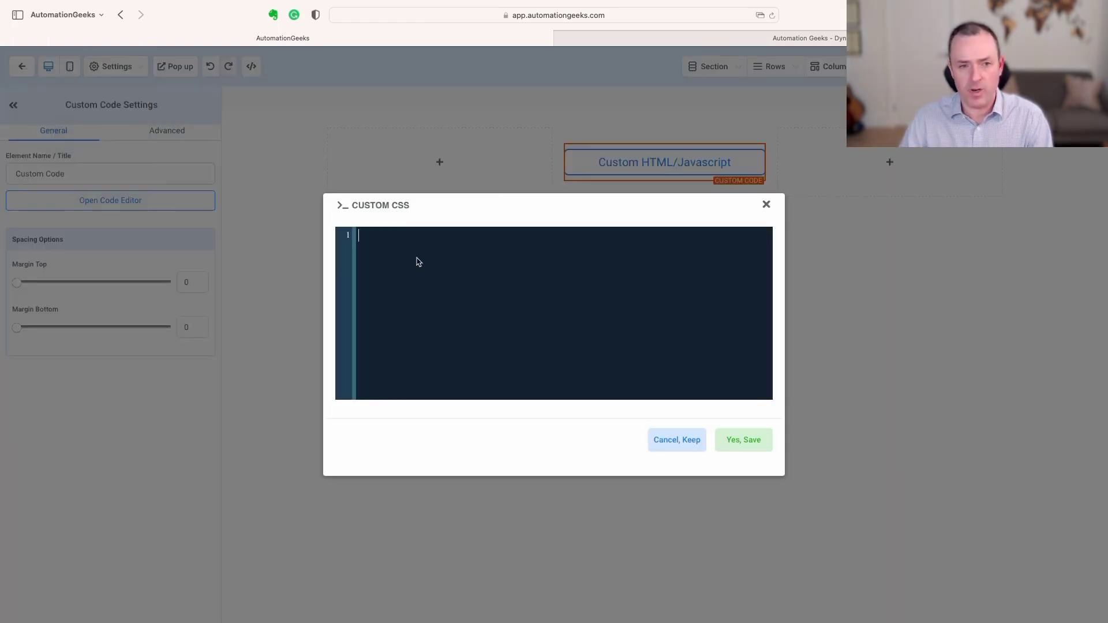
{"action": "key", "text": "super+v"}
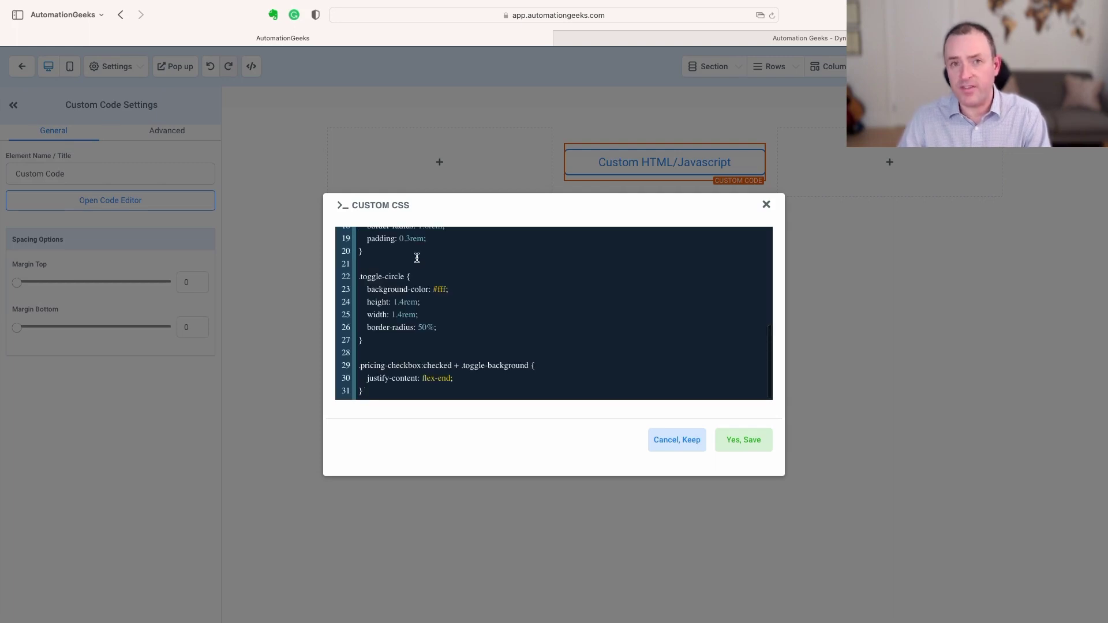
{"action": "scroll", "coordinate": [490, 289], "scroll_direction": "up", "scroll_amount": 6}
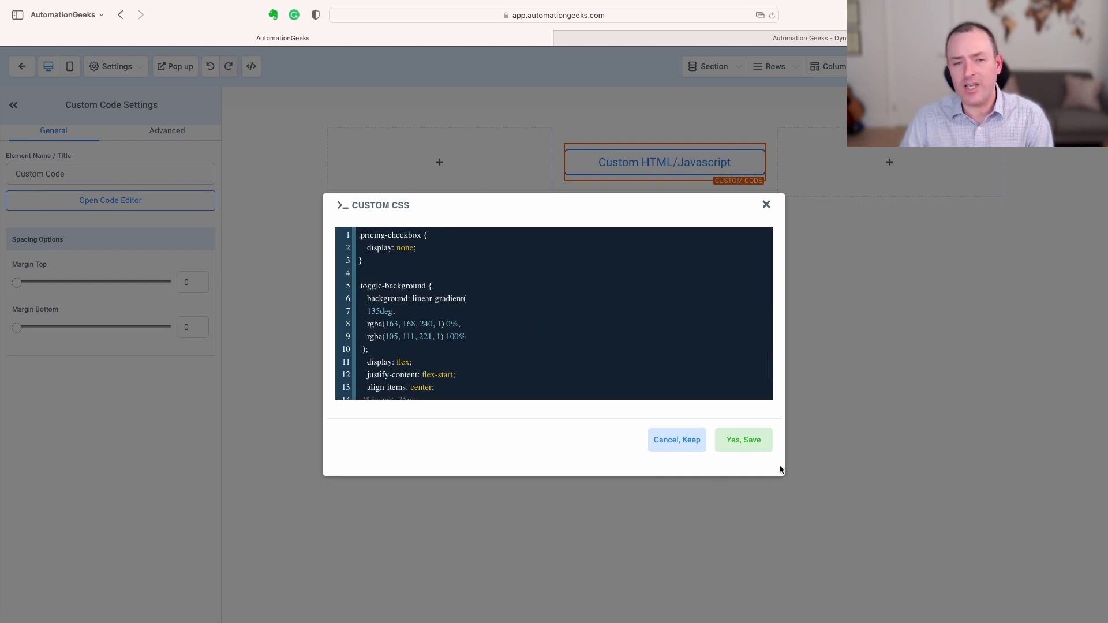
{"action": "left_click", "coordinate": [750, 442]}
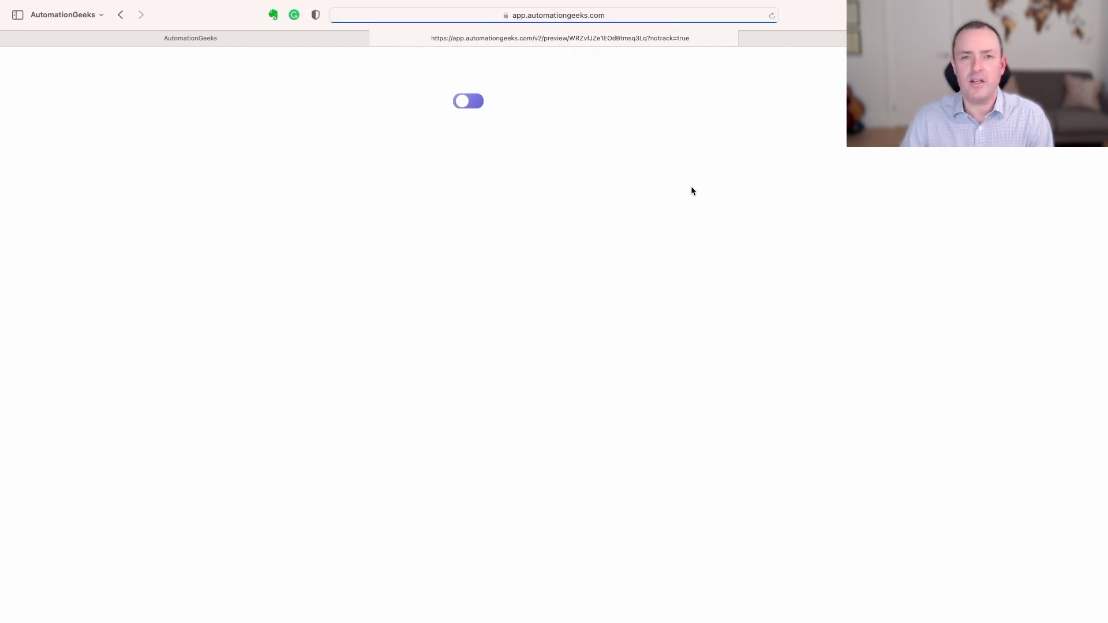
- Test the toggle switch in the page preview by flipping it back and forth
{"action": "left_click", "coordinate": [464, 102]}
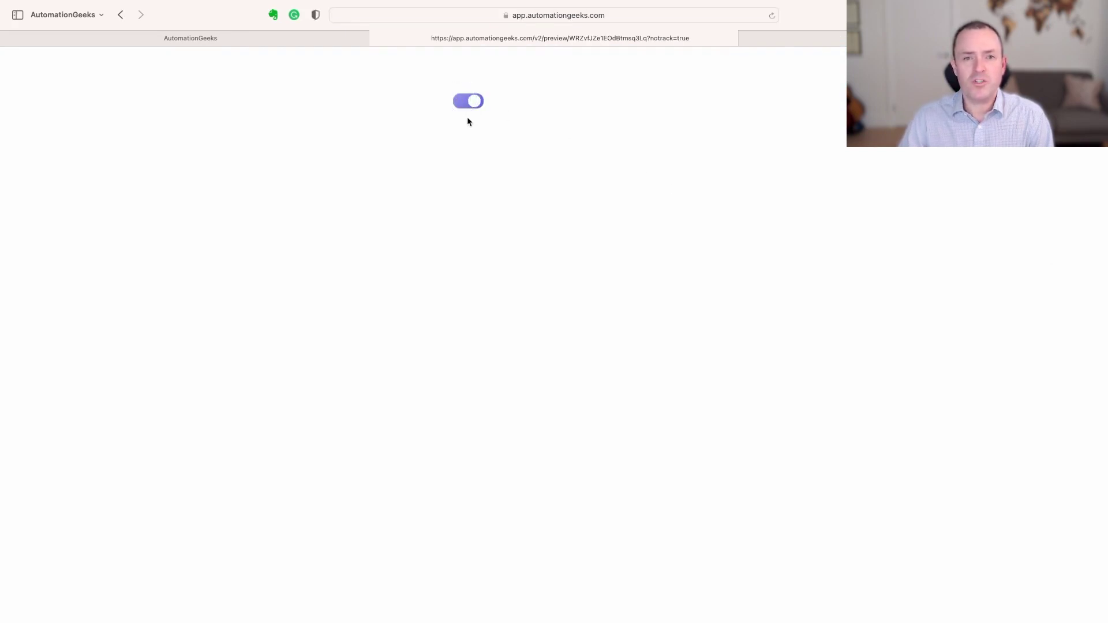
{"action": "left_click", "coordinate": [475, 102]}
{"action": "left_click", "coordinate": [463, 103]}
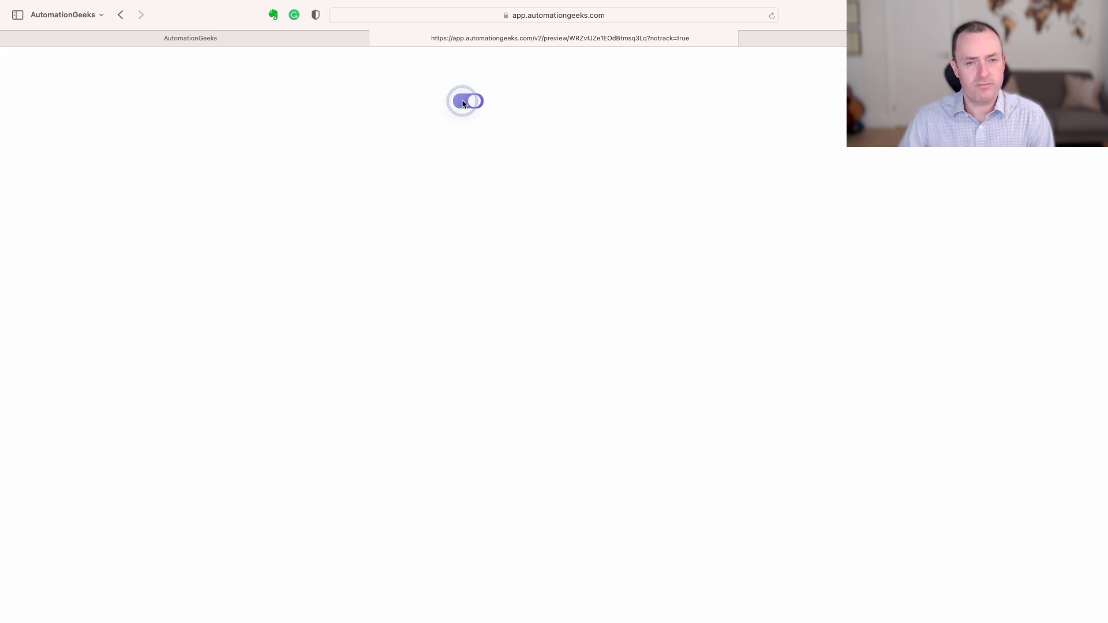
{"action": "left_click", "coordinate": [477, 103]}
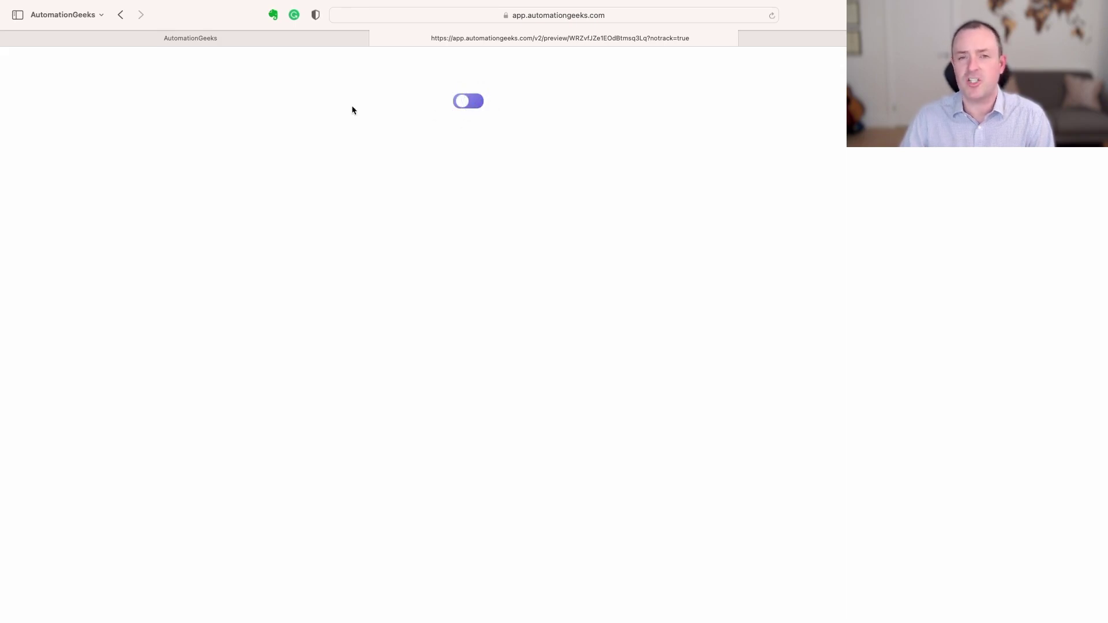
- Return to the page editor and add a sub-headline reading "Annual" to the row's first column
{"action": "left_click", "coordinate": [313, 44]}
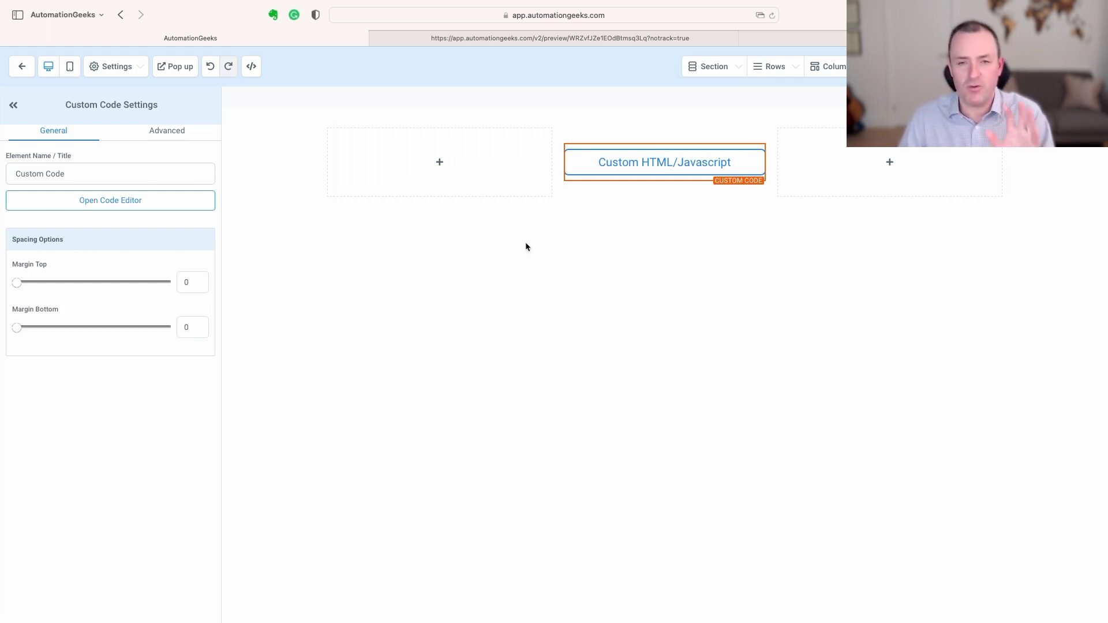
{"action": "mouse_move", "coordinate": [462, 178]}
{"action": "left_click", "coordinate": [439, 162]}
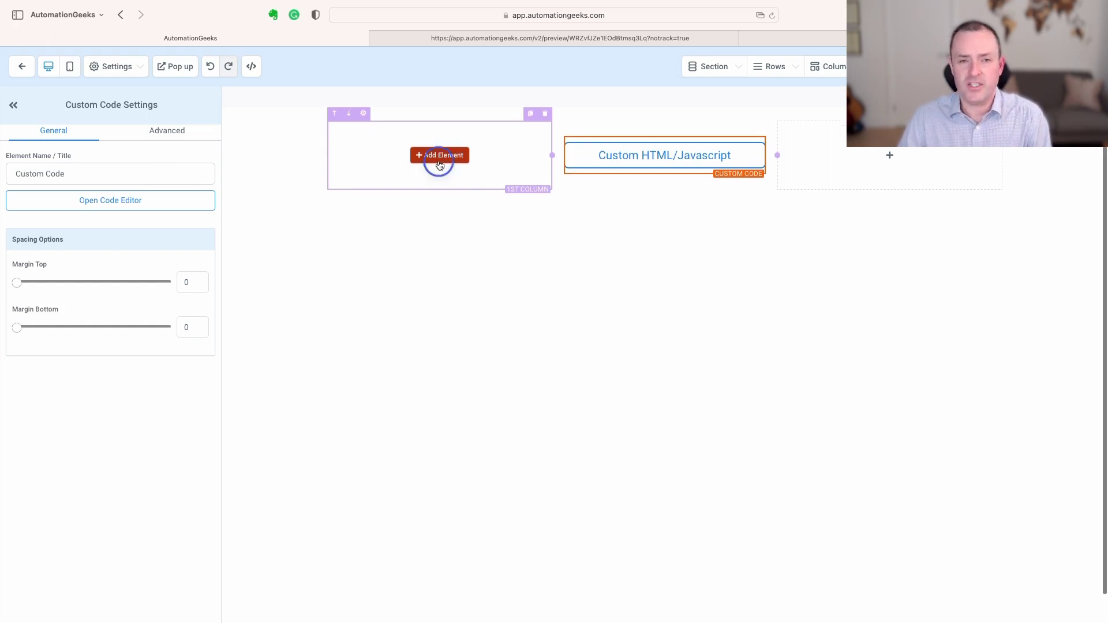
{"action": "scroll", "coordinate": [950, 307], "scroll_direction": "up", "scroll_amount": 5}
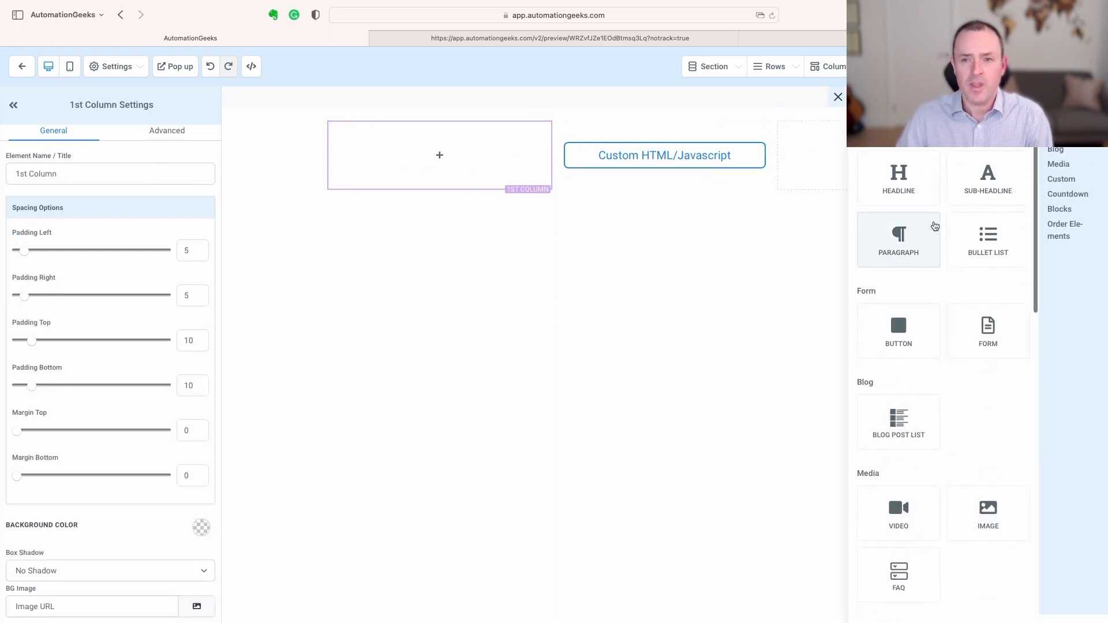
{"action": "left_click", "coordinate": [987, 176]}
{"action": "left_click", "coordinate": [468, 154]}
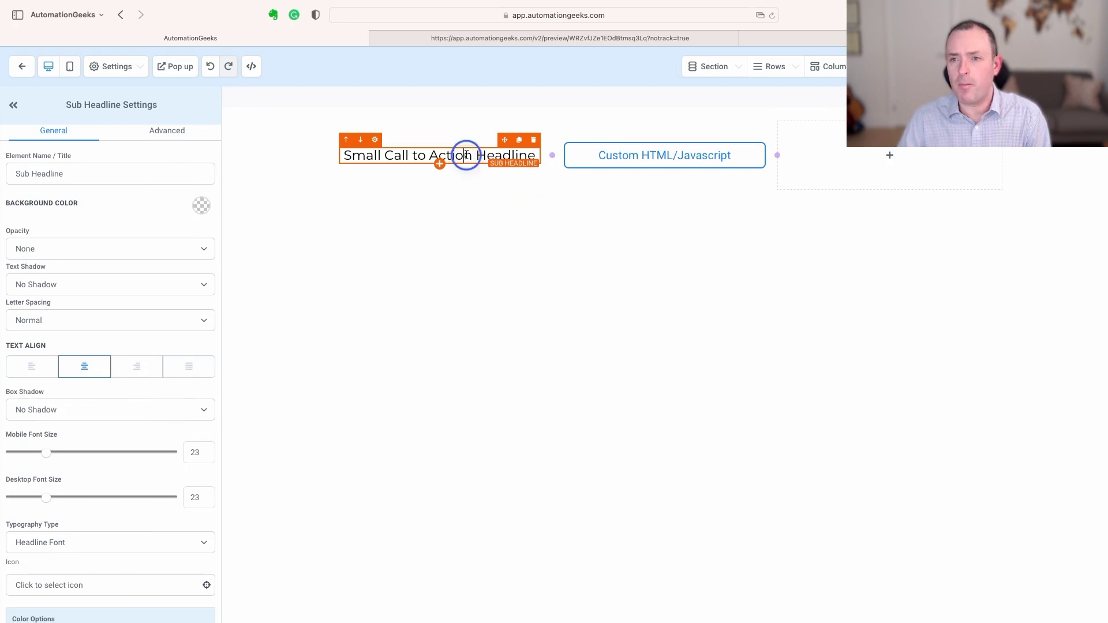
{"action": "key", "text": "super+a"}
{"action": "type", "text": "Annual"}
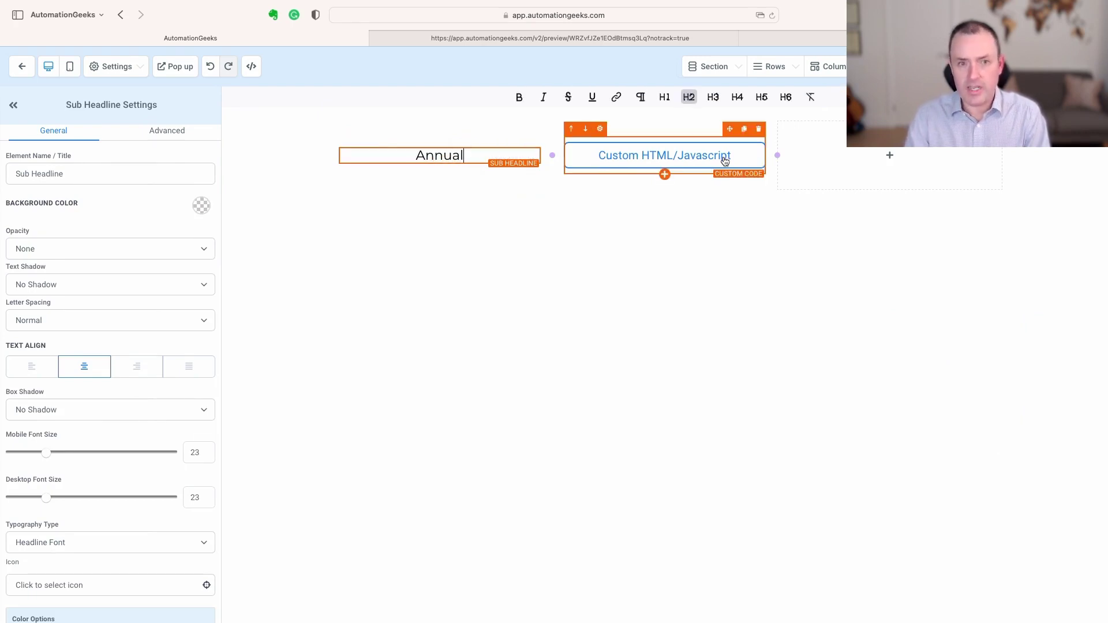
- Add a sub-headline reading "Monthly" to the third column, beside the custom code element
{"action": "left_click", "coordinate": [889, 155]}
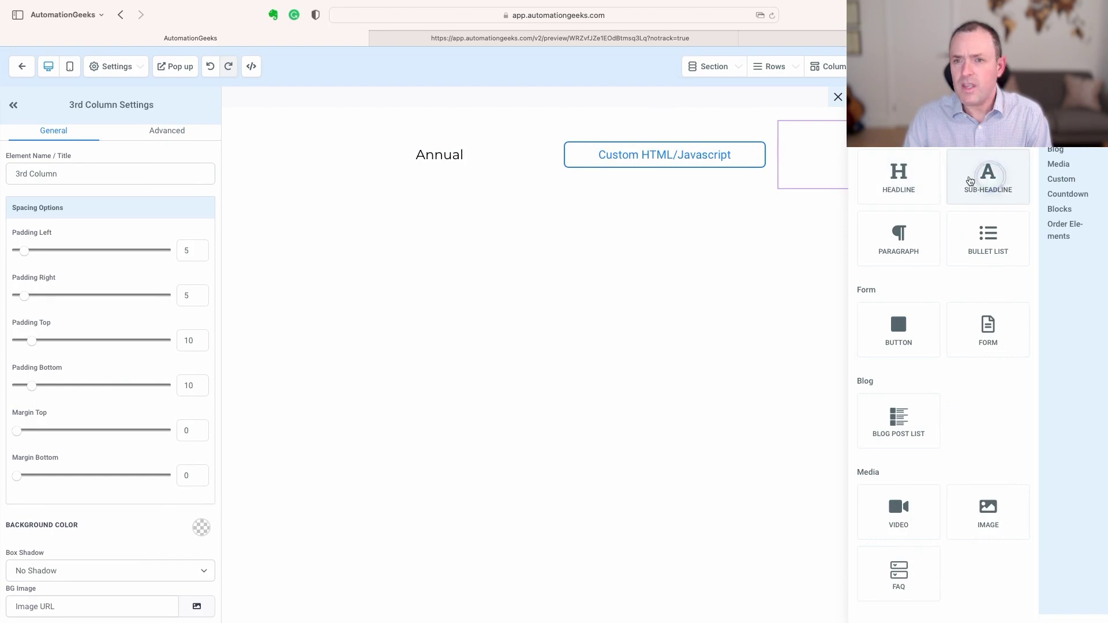
{"action": "left_click", "coordinate": [954, 184]}
{"action": "left_click", "coordinate": [900, 151]}
{"action": "key", "text": "super+a"}
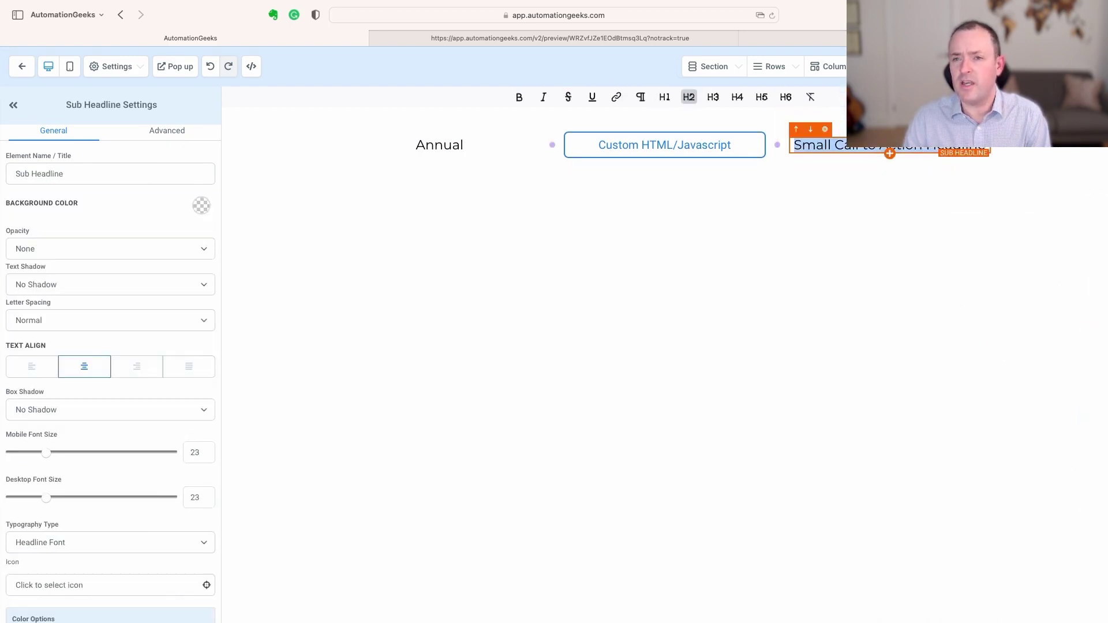
{"action": "type", "text": "Monthly"}
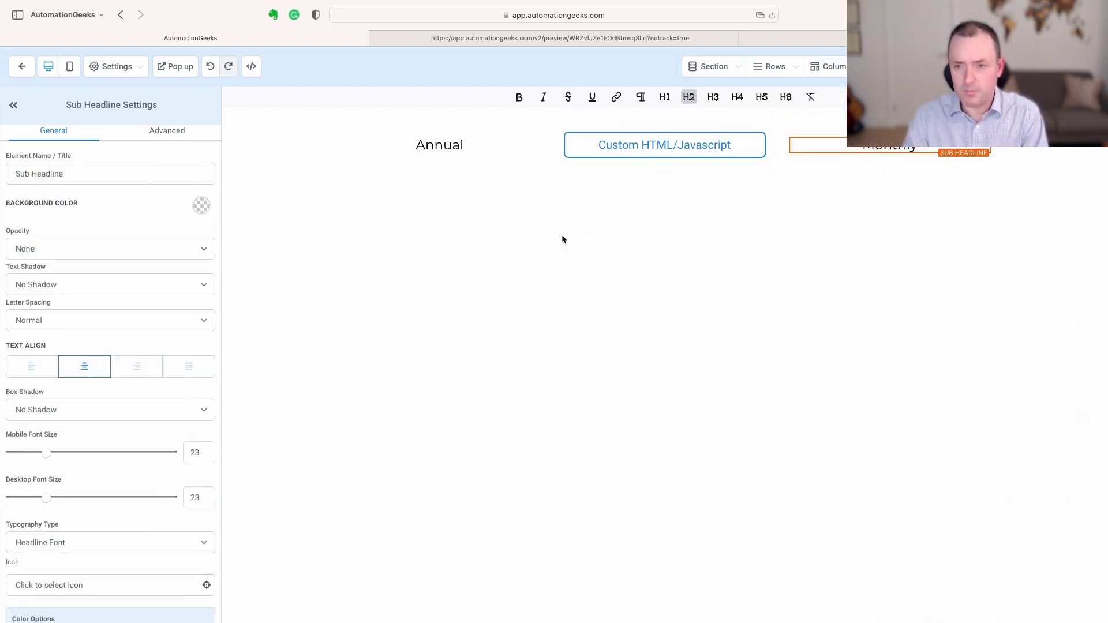
- Right-align the Annual label, left-align the Monthly label, and narrow the middle column from both sides around the toggle
{"action": "left_click", "coordinate": [471, 142]}
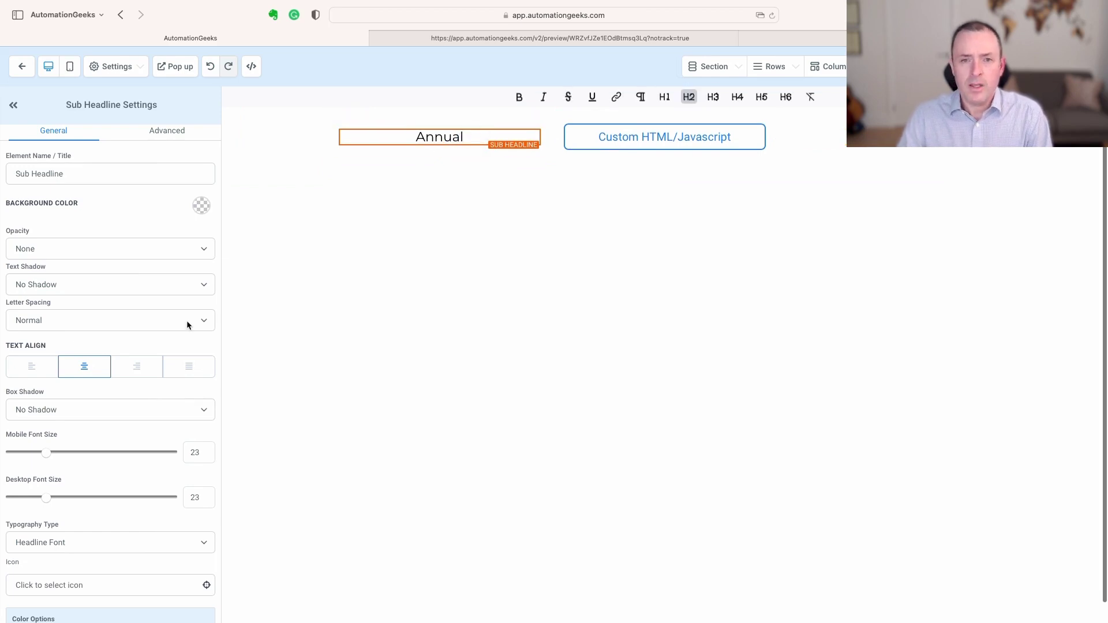
{"action": "left_click", "coordinate": [136, 367]}
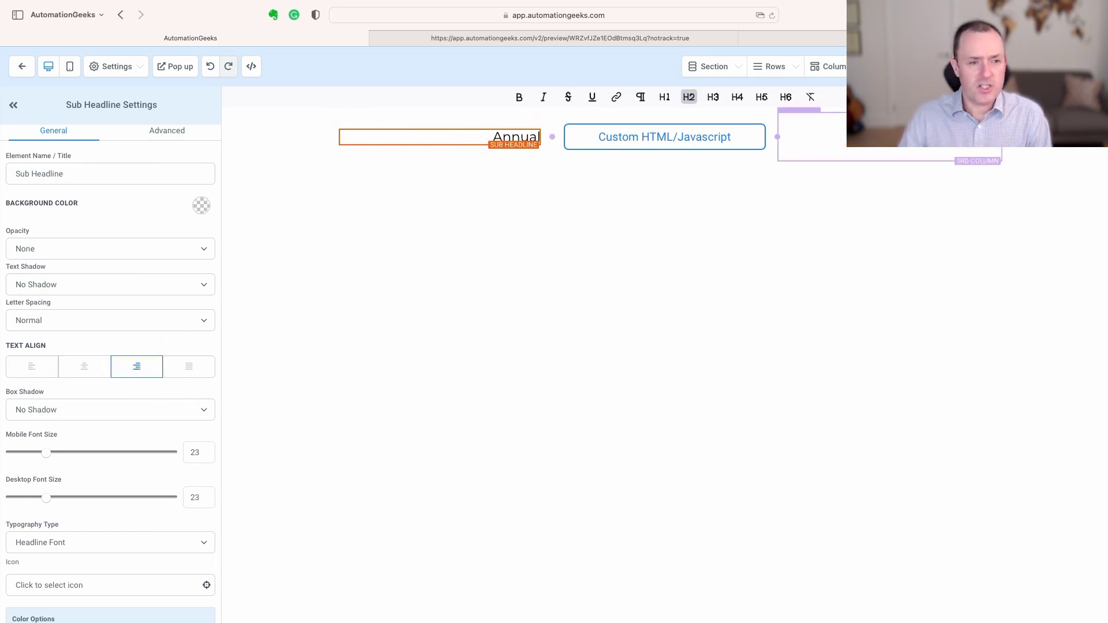
{"action": "left_click", "coordinate": [35, 367]}
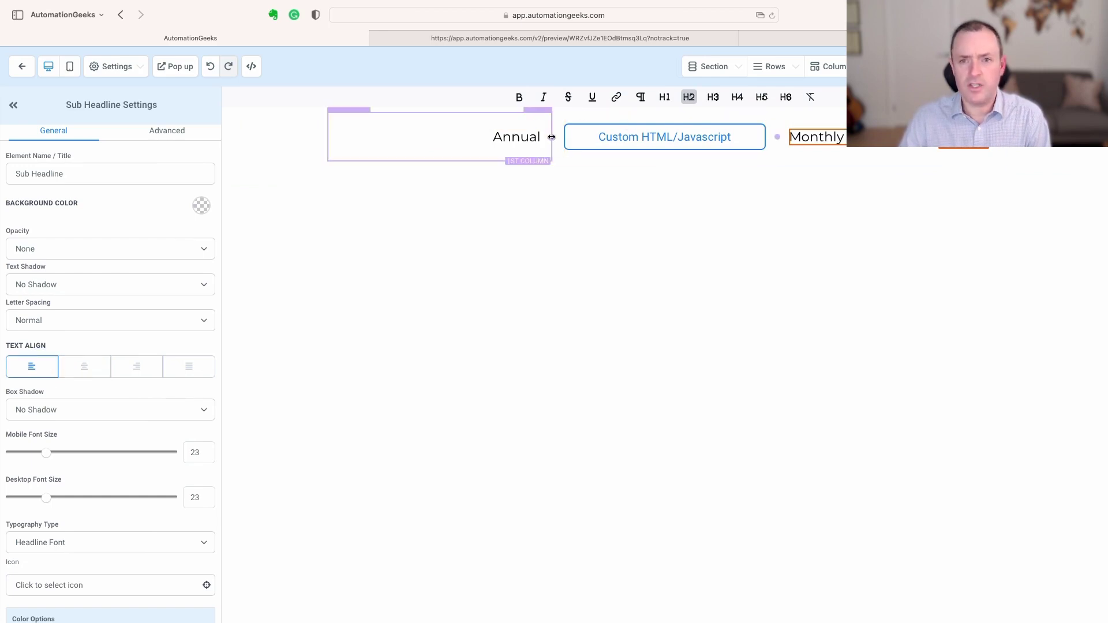
{"action": "left_click_drag", "start_coordinate": [551, 136], "coordinate": [626, 136]}
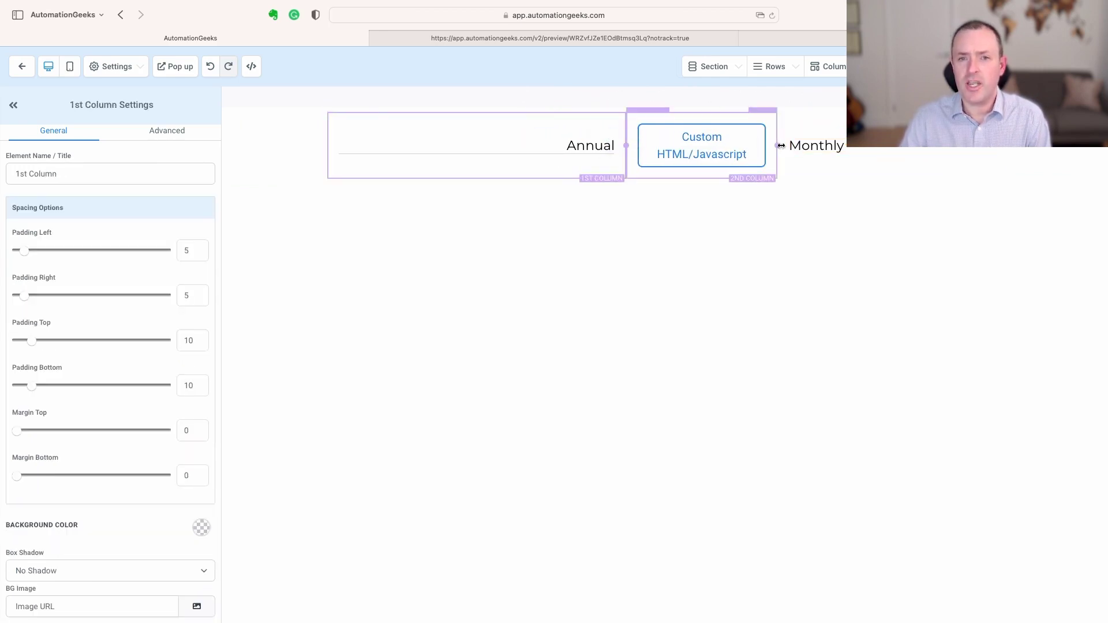
{"action": "left_click_drag", "start_coordinate": [777, 146], "coordinate": [684, 149]}
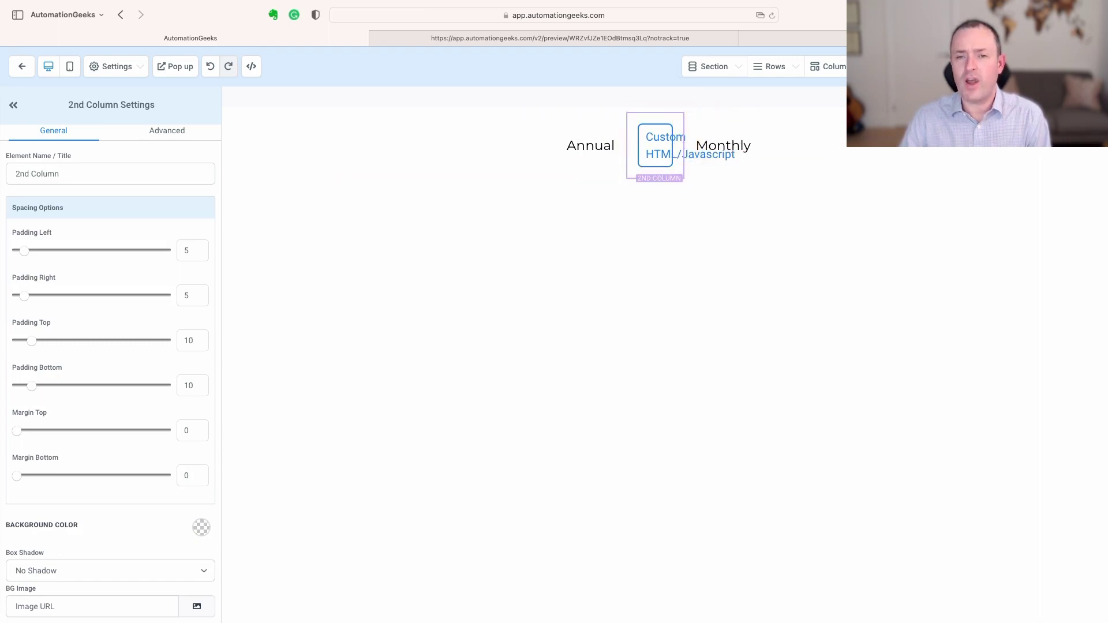
- Preview the page and test the toggle between the Annual and Monthly labels
{"action": "left_click", "coordinate": [606, 40]}
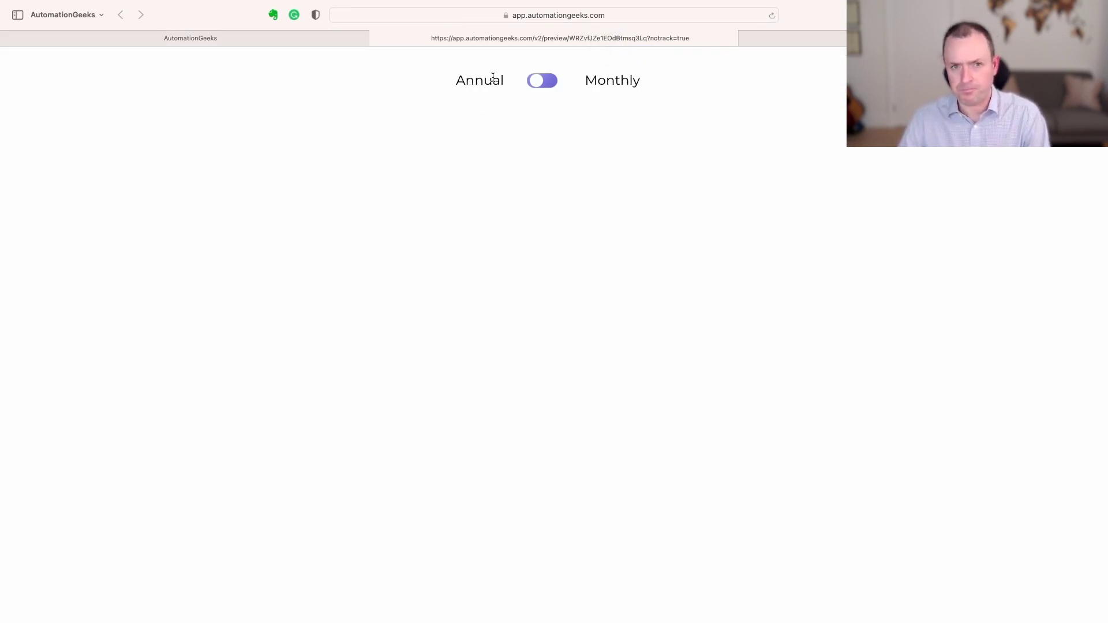
{"action": "left_click", "coordinate": [316, 39]}
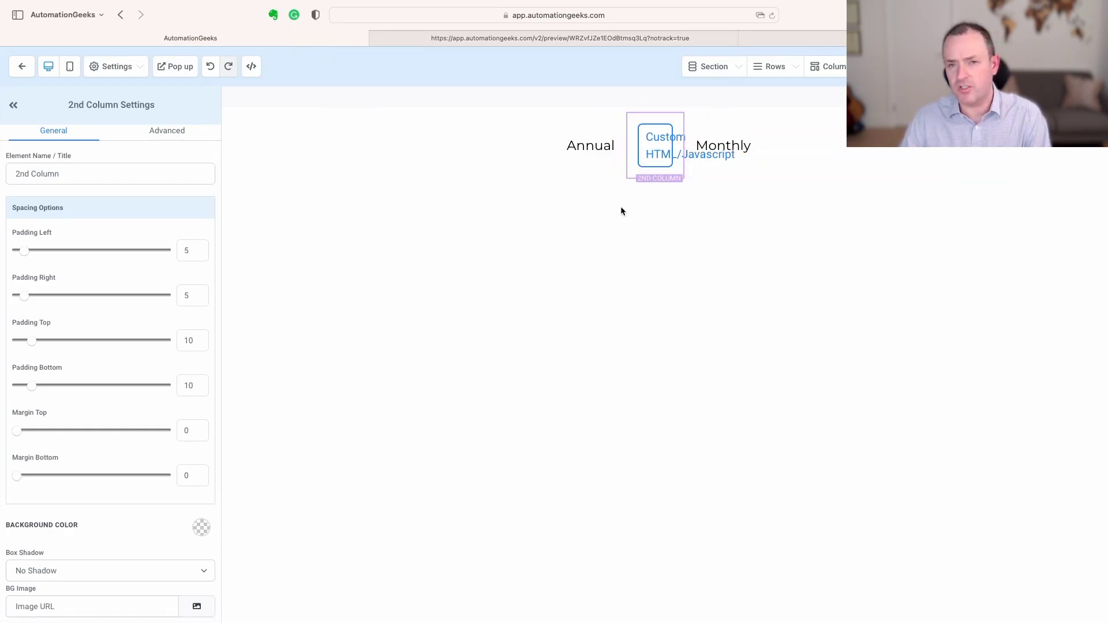
{"action": "left_click", "coordinate": [546, 43]}
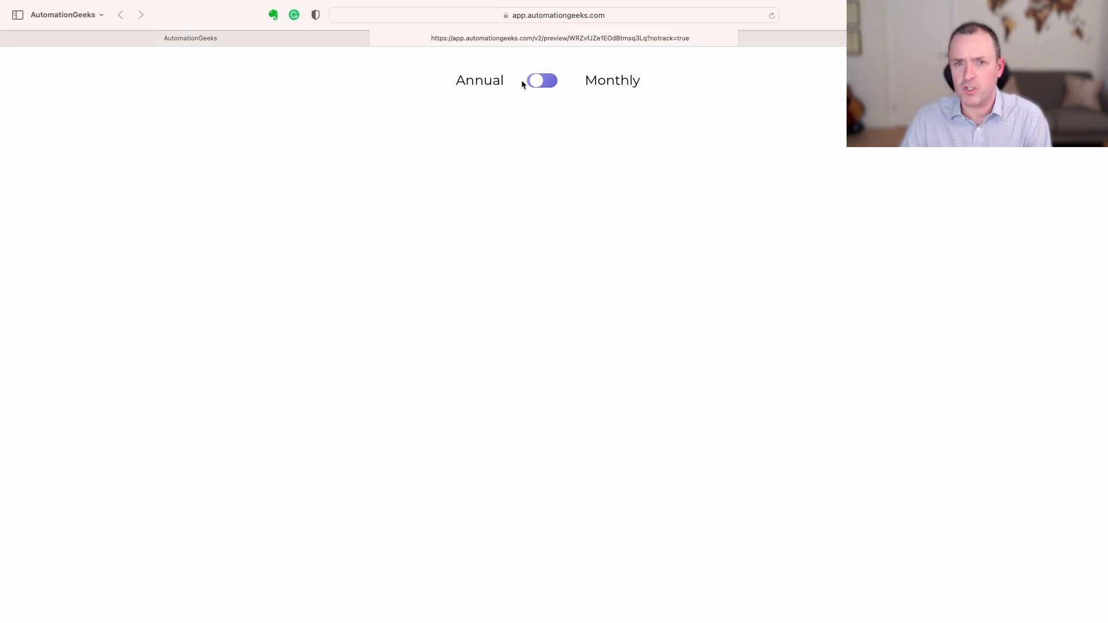
{"action": "left_click", "coordinate": [541, 81]}
{"action": "left_click", "coordinate": [541, 81]}
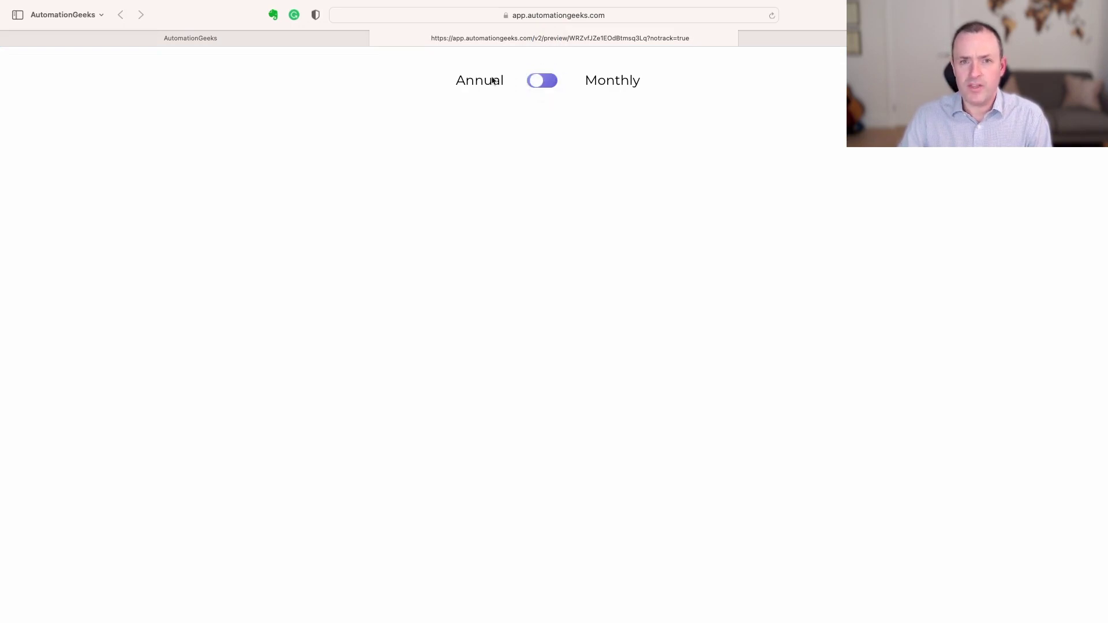
- Return to the page editor and add a 3-column row below the toggle row
{"action": "left_click", "coordinate": [273, 45]}
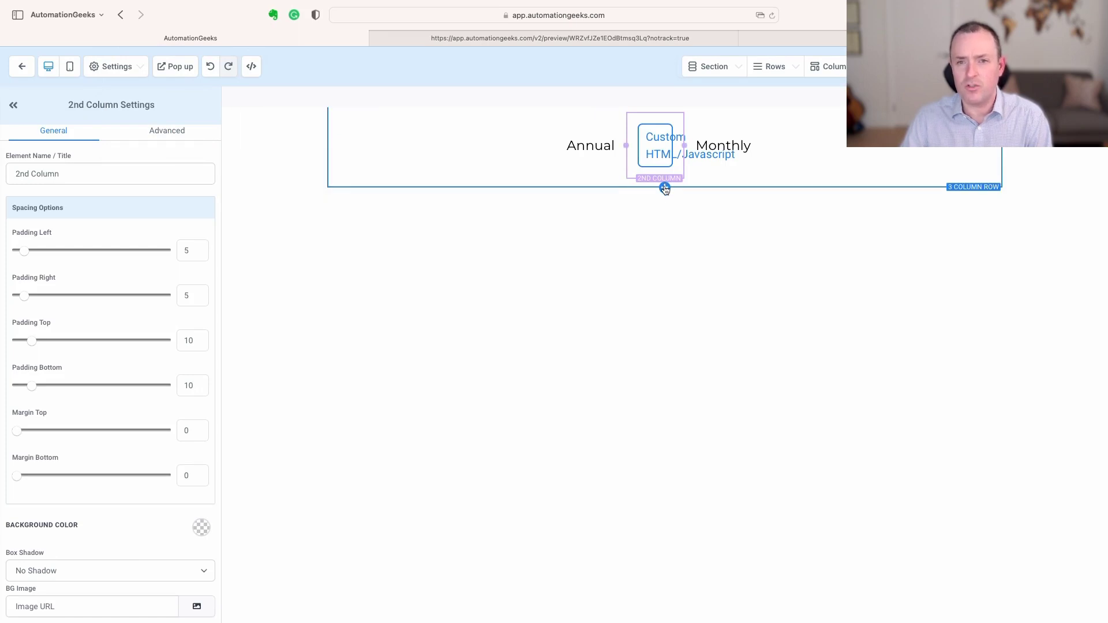
{"action": "left_click", "coordinate": [665, 188]}
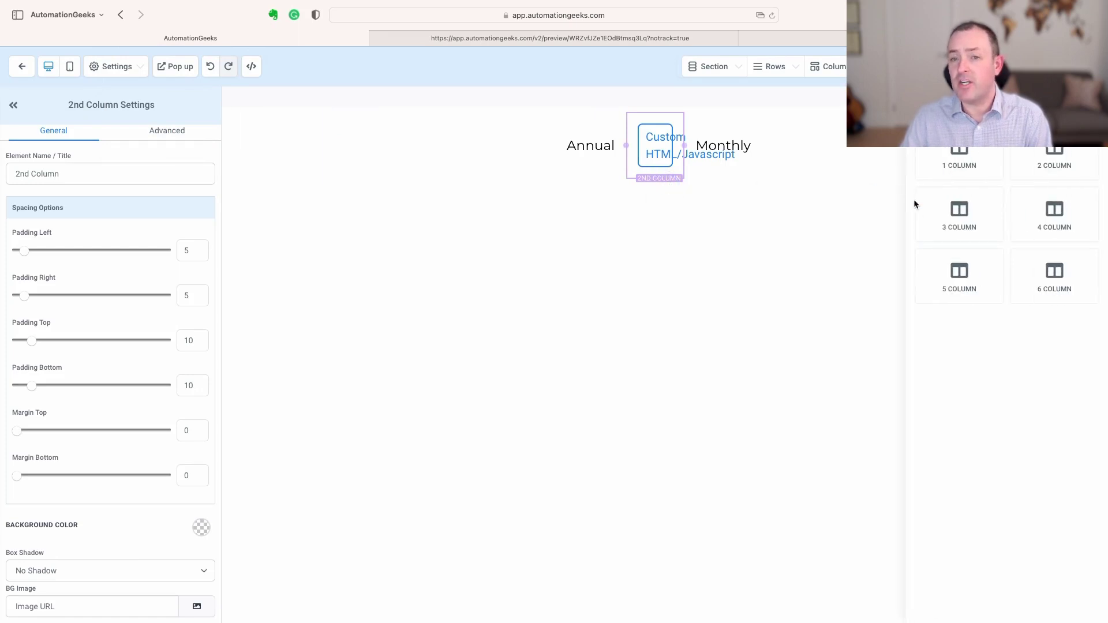
{"action": "left_click", "coordinate": [965, 217]}
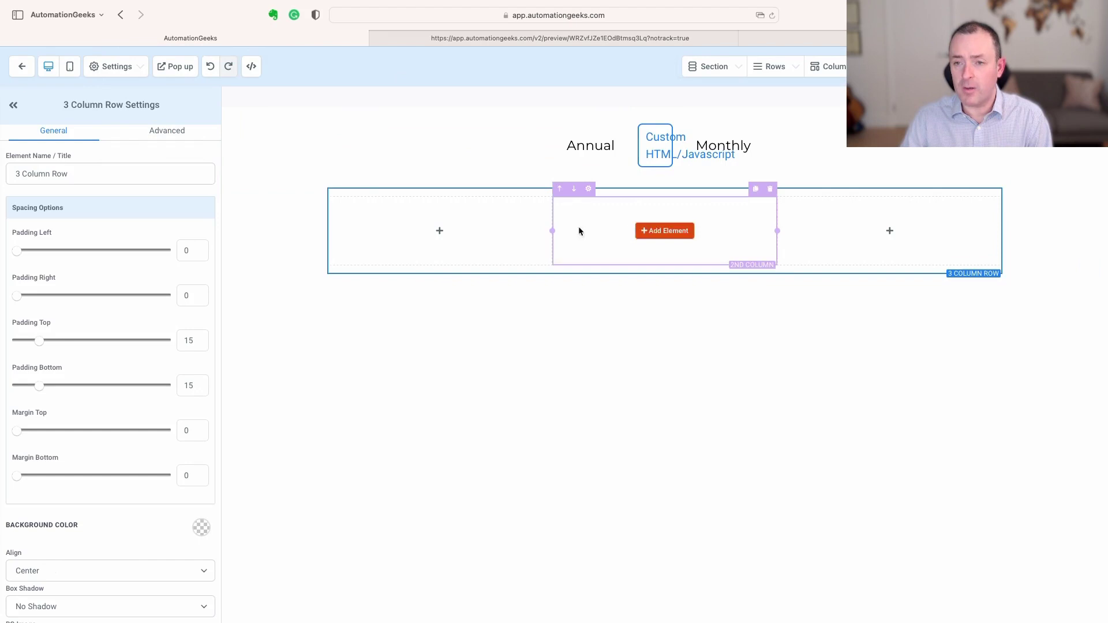
- Add a headline reading "Basic" to the first column of the new row
{"action": "mouse_move", "coordinate": [441, 231]}
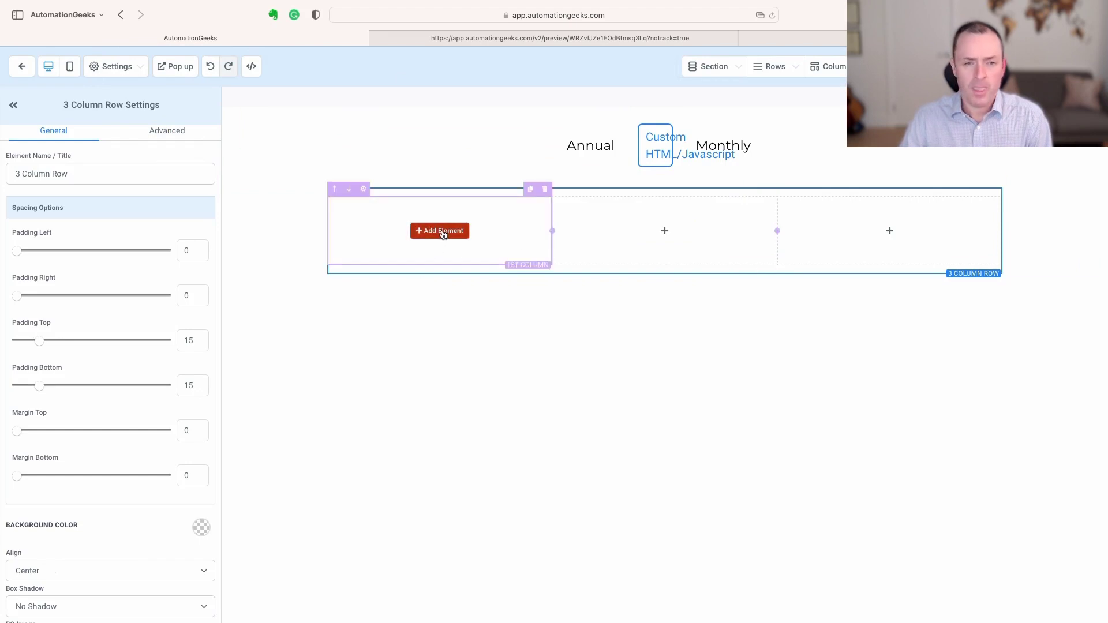
{"action": "left_click", "coordinate": [441, 231]}
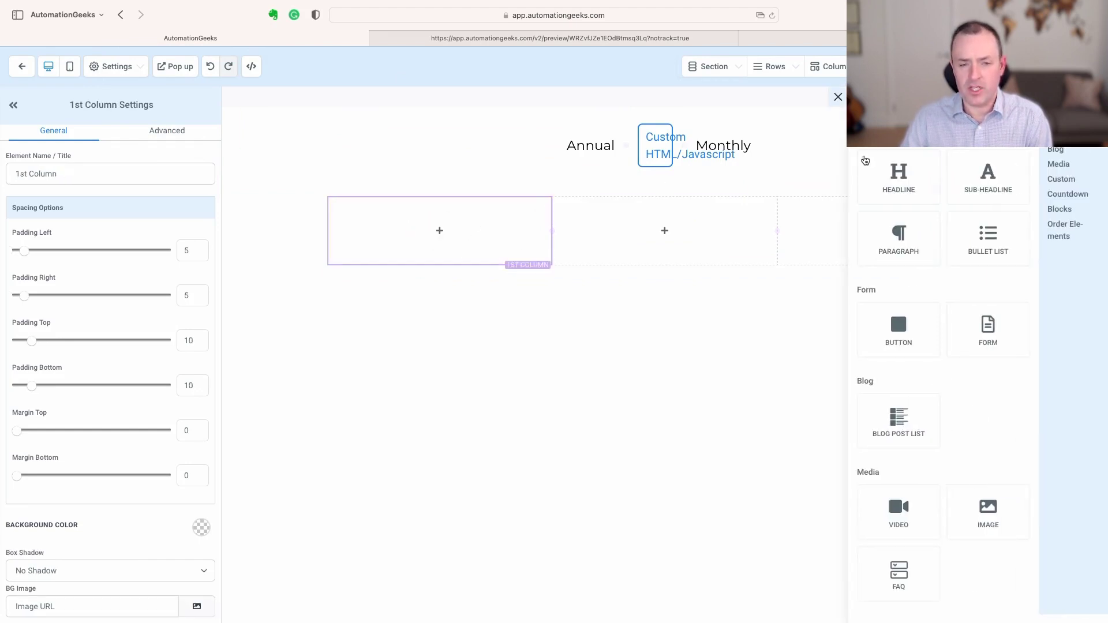
{"action": "left_click", "coordinate": [902, 179]}
{"action": "left_click", "coordinate": [439, 230]}
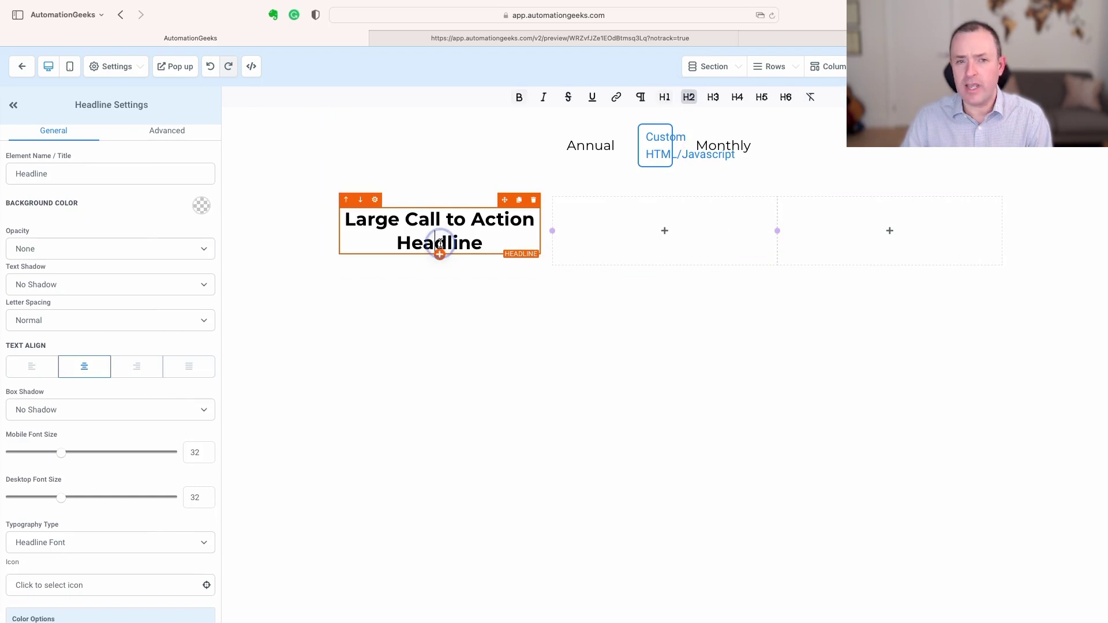
{"action": "triple_click", "coordinate": [435, 243]}
{"action": "type", "text": "Basic"}
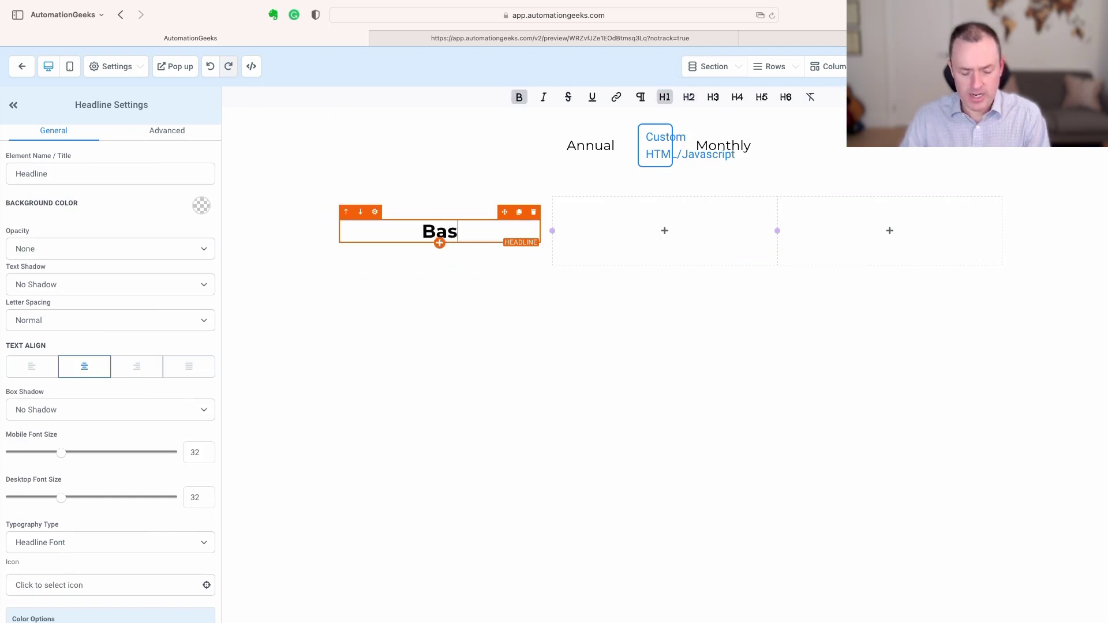
- Add a sub-headline with the price "$299" below the Basic headline
{"action": "left_click", "coordinate": [440, 243]}
{"action": "left_click", "coordinate": [991, 173]}
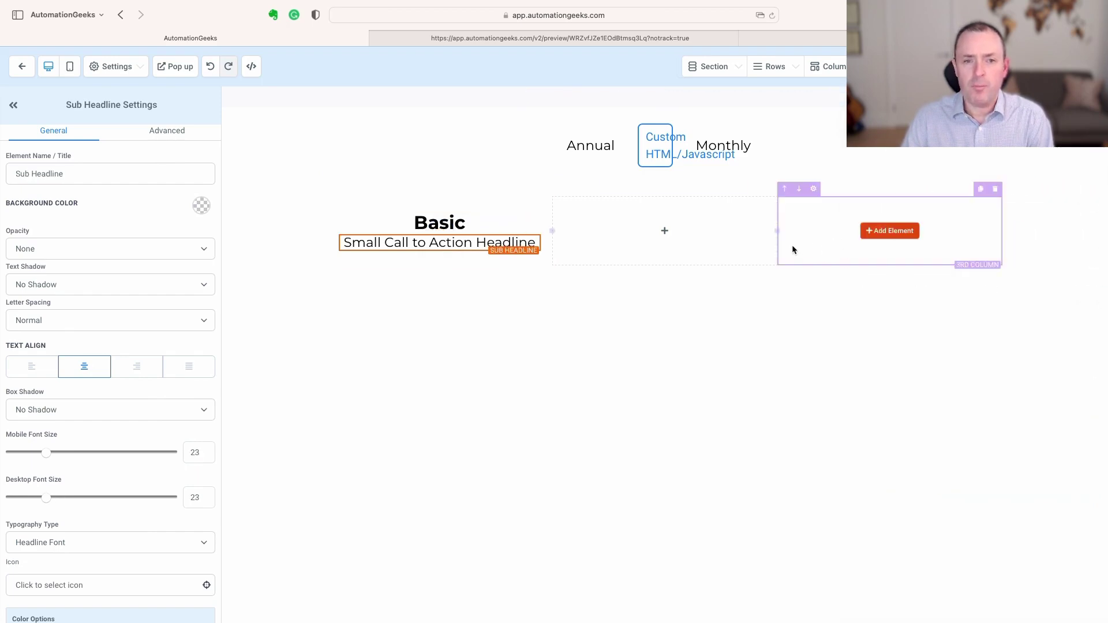
{"action": "left_click", "coordinate": [455, 242]}
{"action": "key", "text": "super+a"}
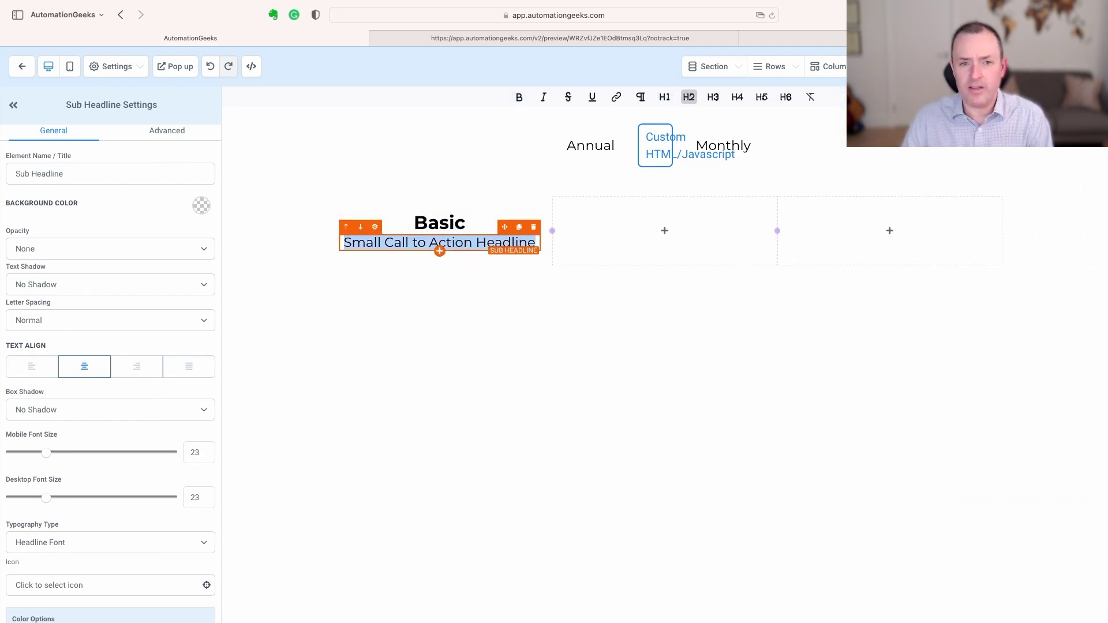
{"action": "type", "text": "$299"}
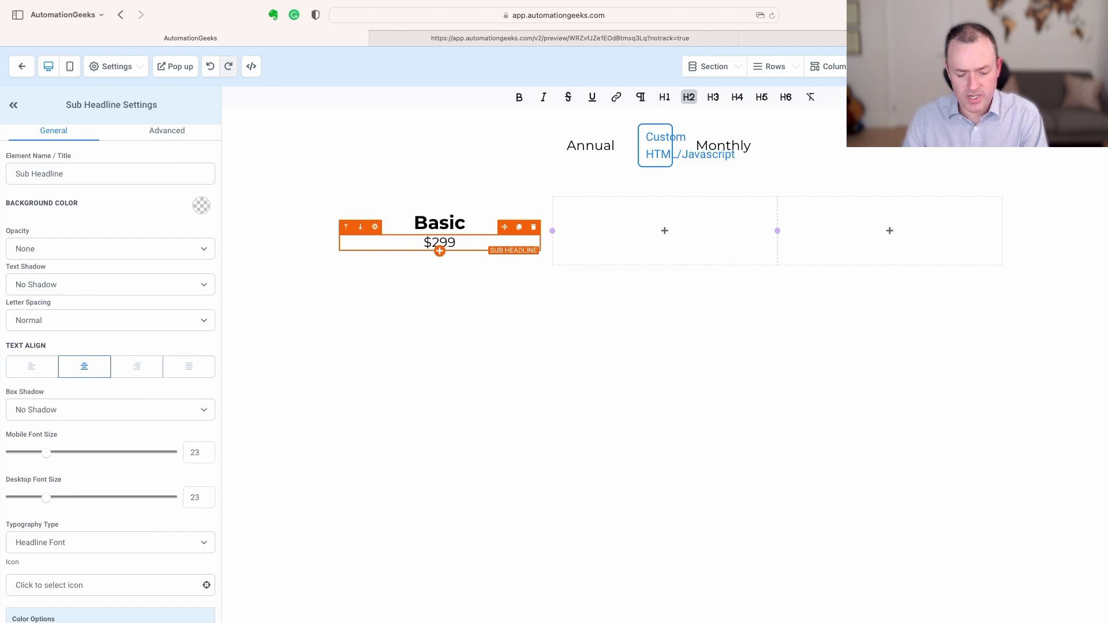
- Add a bullet list below the $299 price and a button beneath the list
{"action": "left_click", "coordinate": [664, 230]}
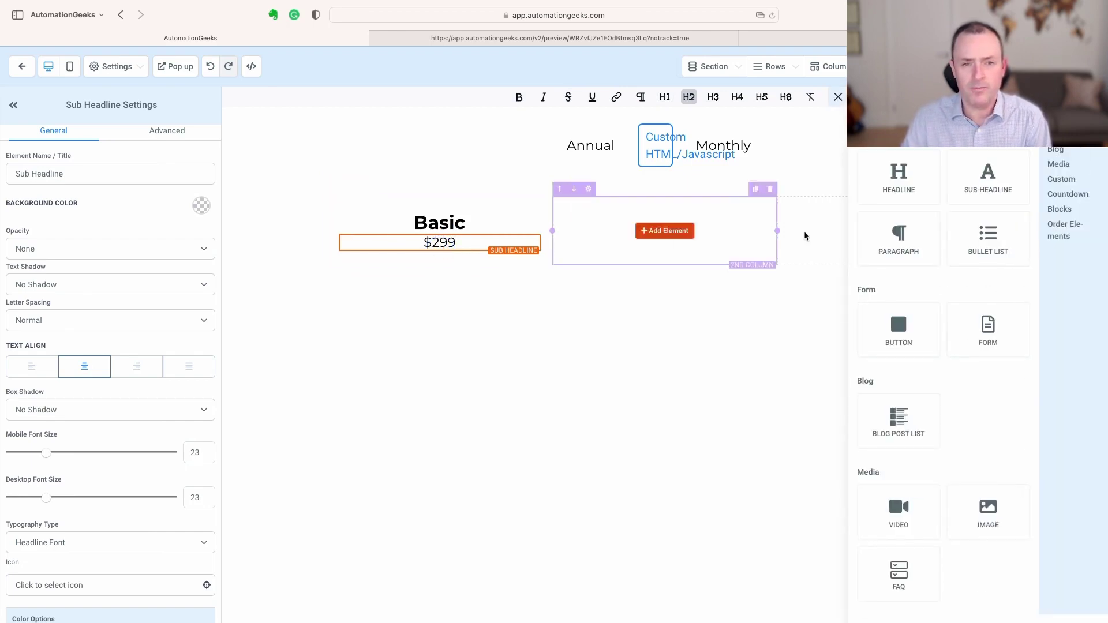
{"action": "left_click", "coordinate": [988, 240]}
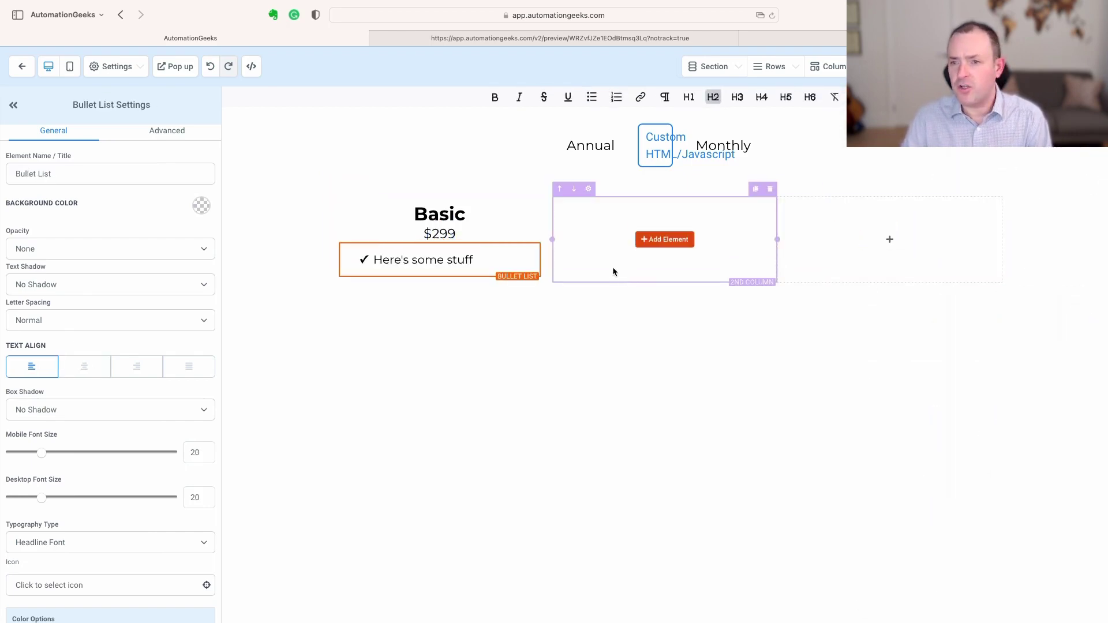
{"action": "left_click", "coordinate": [439, 277]}
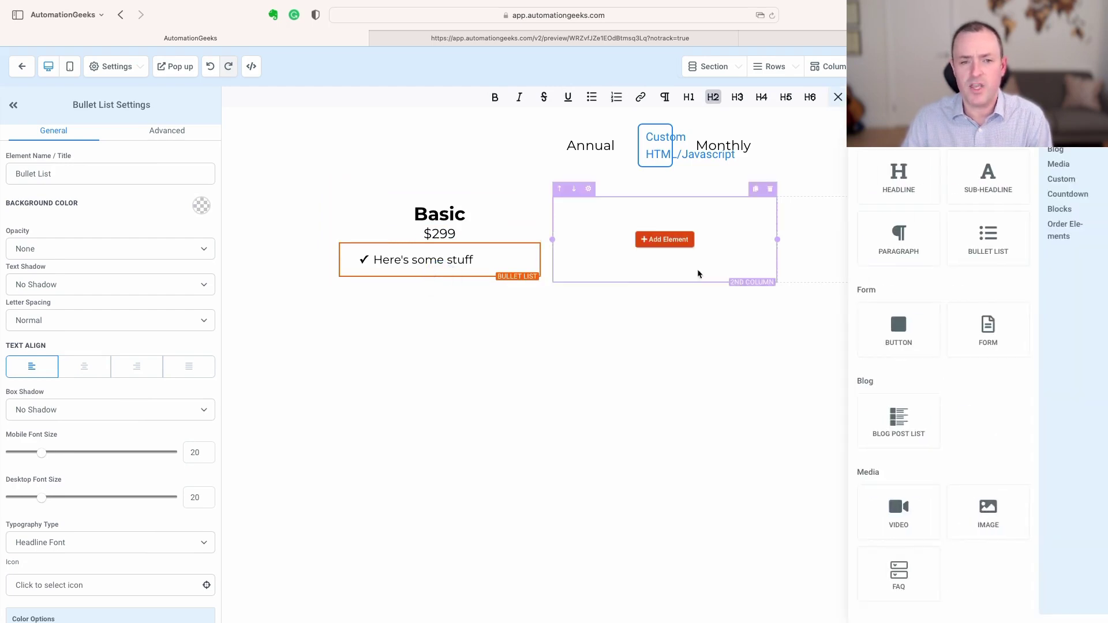
{"action": "left_click", "coordinate": [896, 327]}
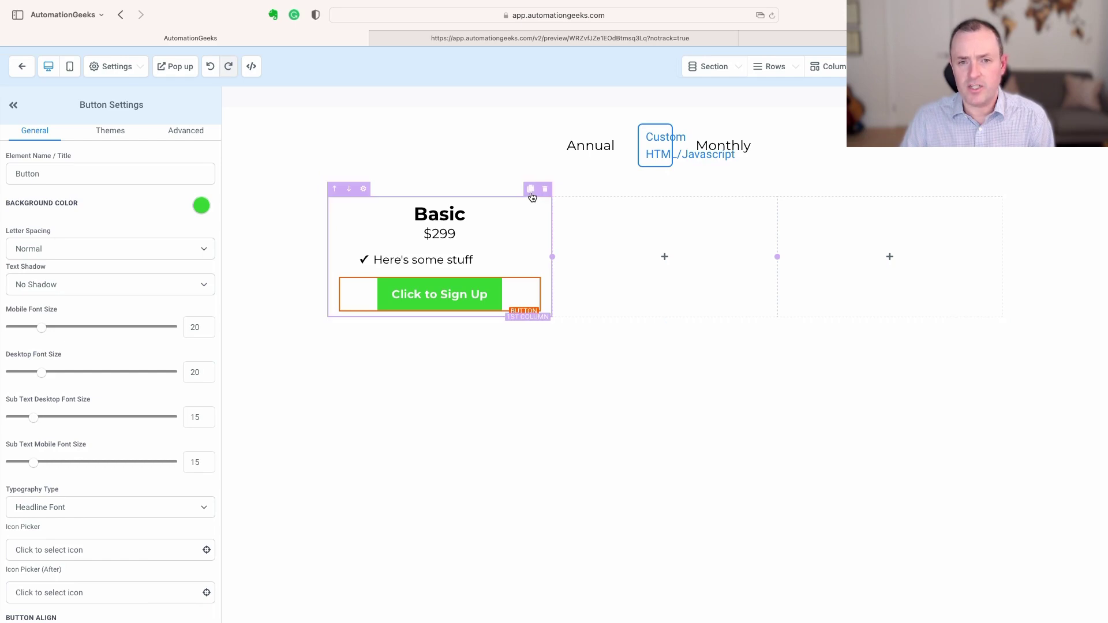
- Duplicate the Basic pricing column twice and delete the two empty columns from the row
{"action": "left_click", "coordinate": [531, 195]}
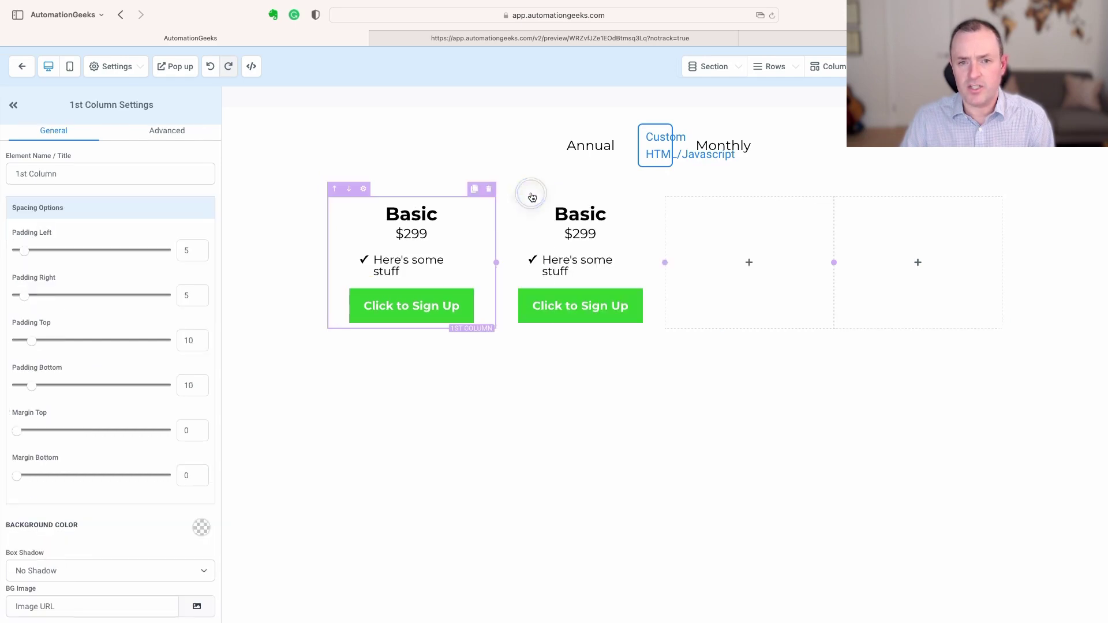
{"action": "left_click", "coordinate": [474, 188]}
{"action": "mouse_move", "coordinate": [823, 227]}
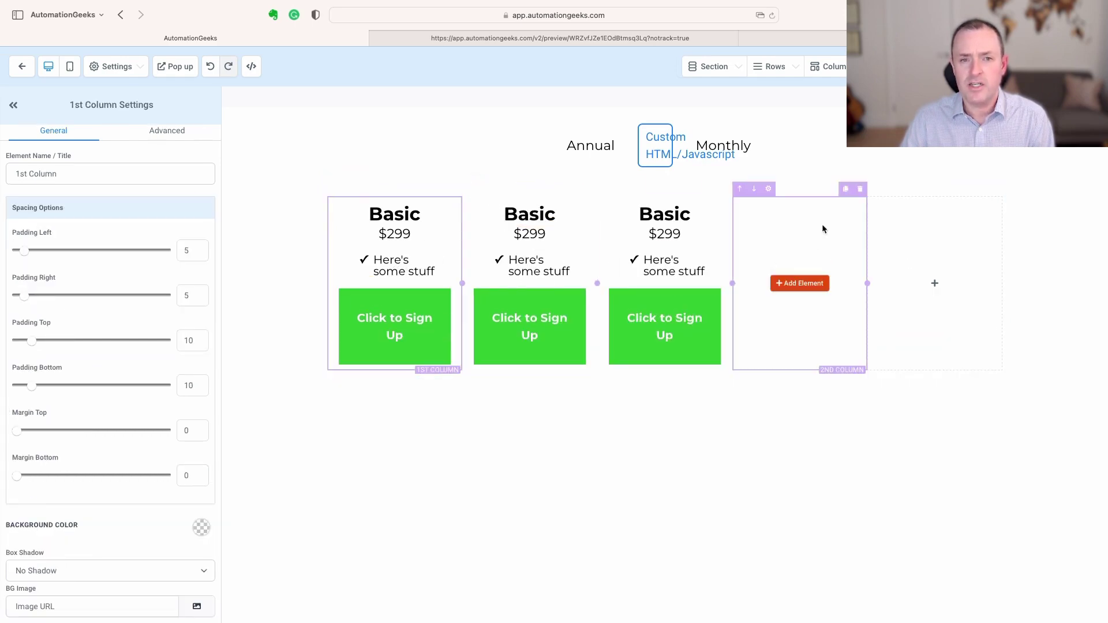
{"action": "left_click", "coordinate": [860, 190]}
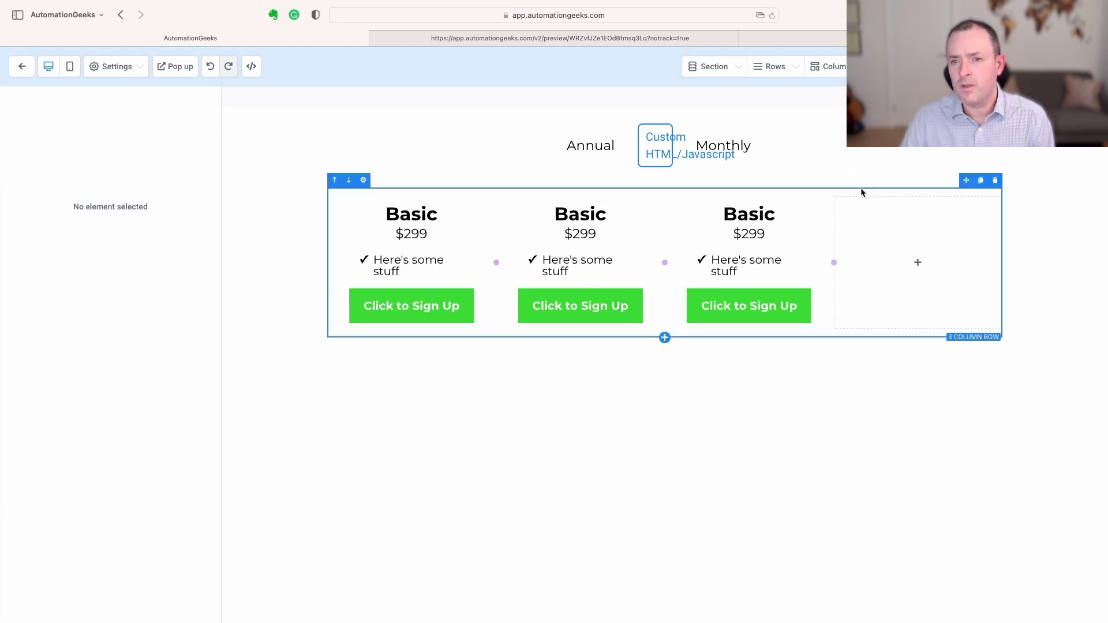
{"action": "left_click", "coordinate": [994, 190]}
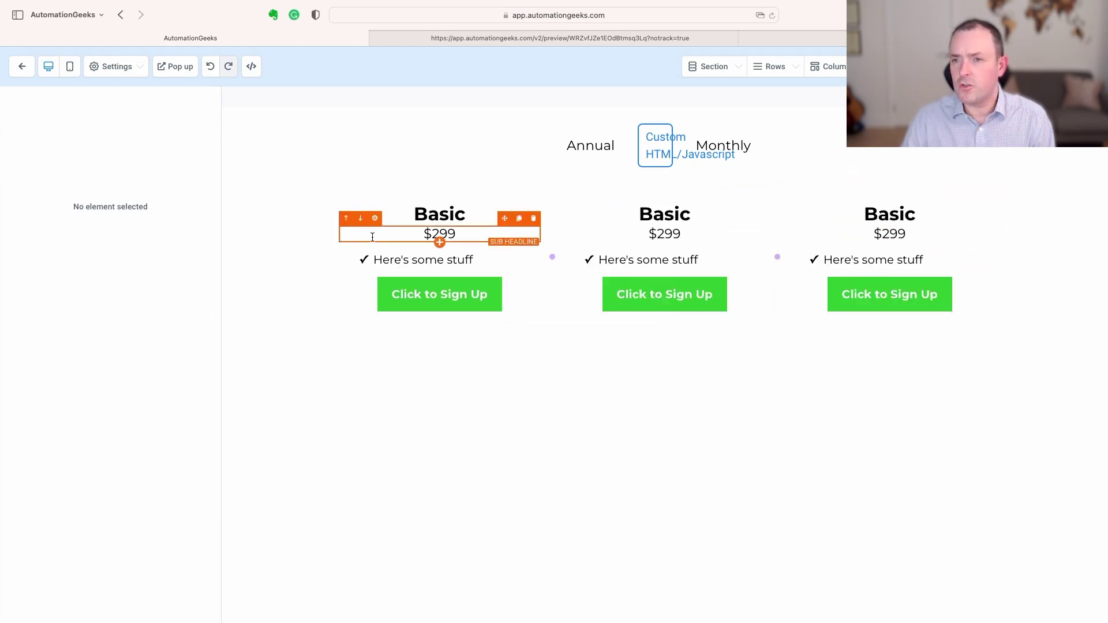
- Change the second column's headline to "Medium" and the third column's headline to "Advanced"
{"action": "double_click", "coordinate": [677, 212]}
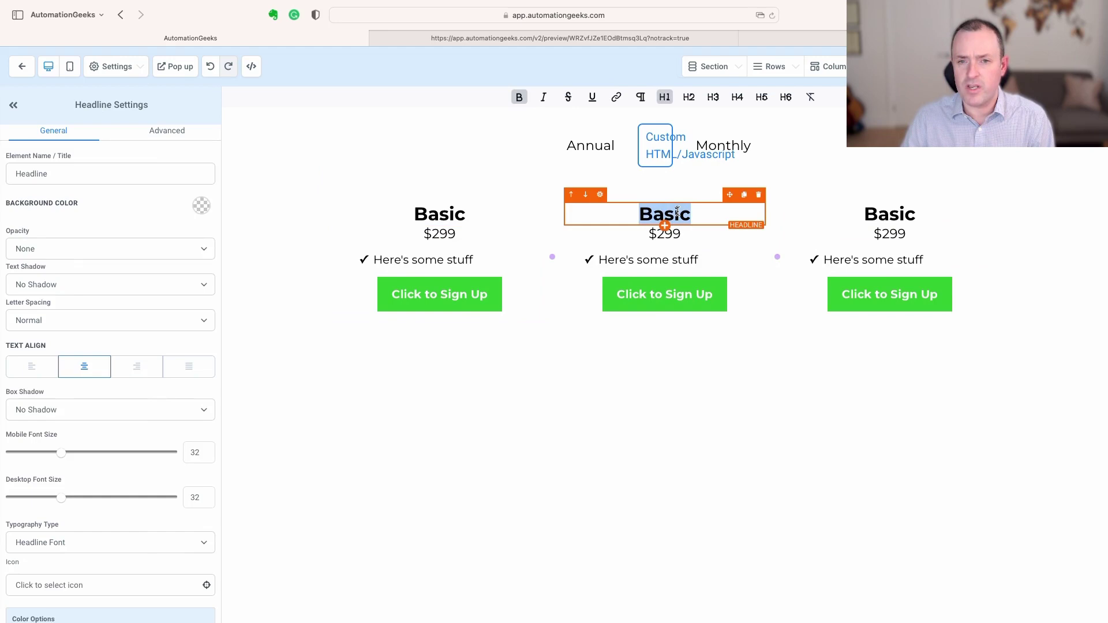
{"action": "type", "text": "Med"}
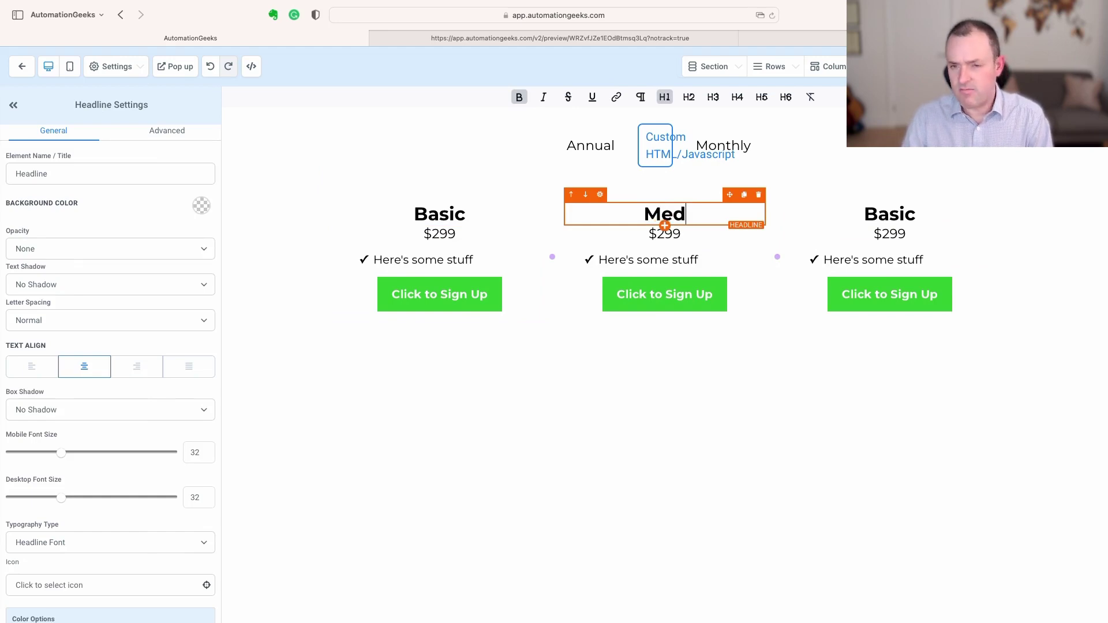
{"action": "type", "text": "ium"}
{"action": "left_click", "coordinate": [893, 212]}
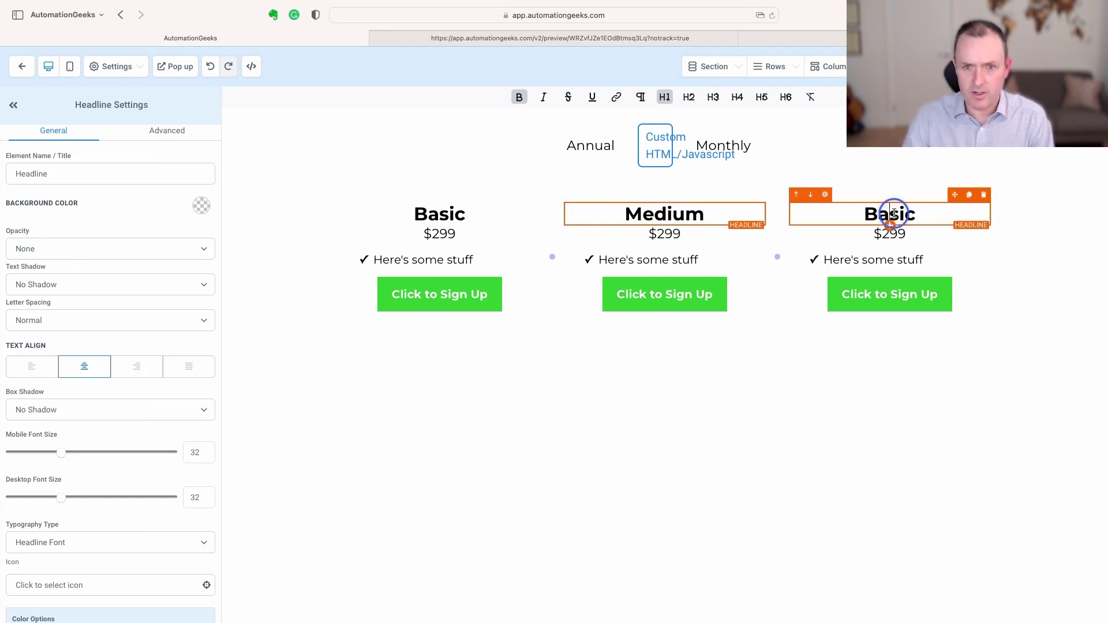
{"action": "double_click", "coordinate": [894, 212]}
{"action": "type", "text": "Advan"}
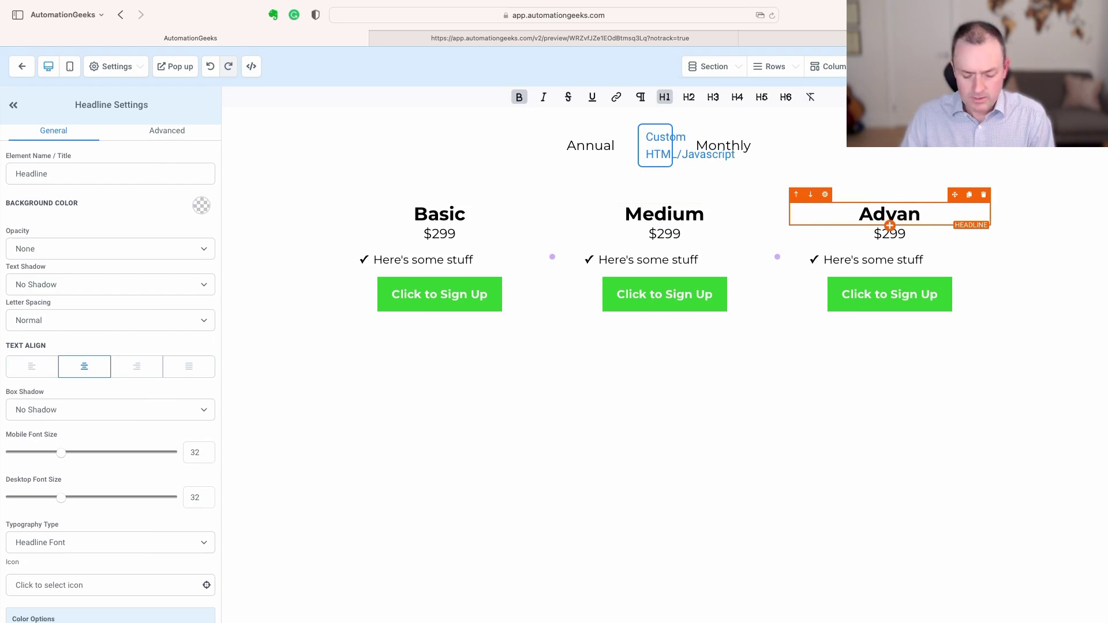
{"action": "type", "text": "ced"}
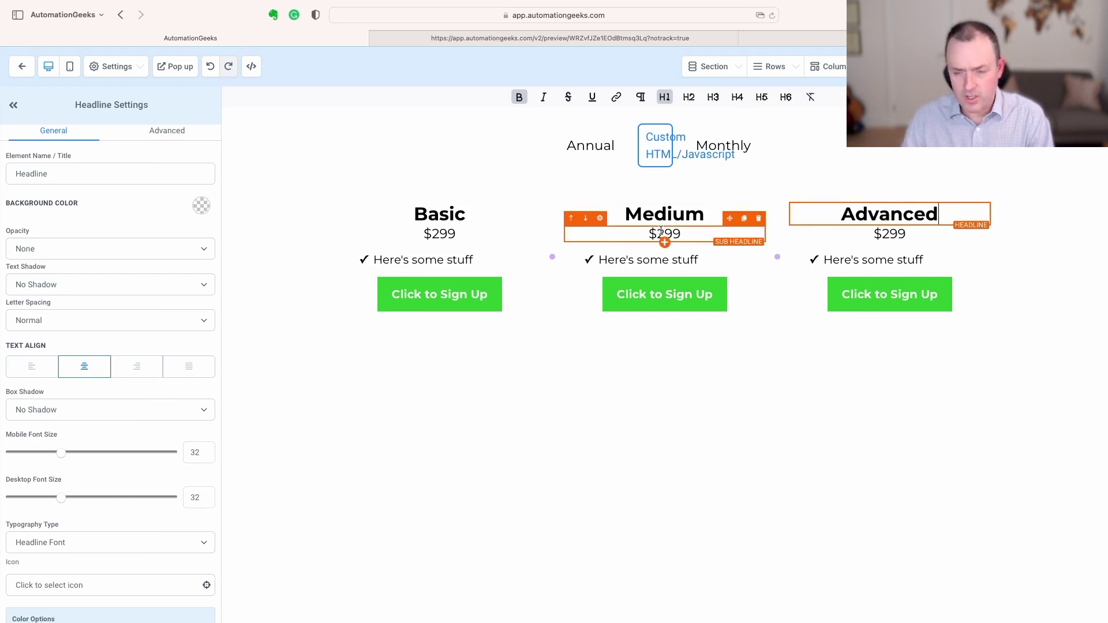
- Set the Medium column's price to $499 and the Advanced column's price to $699
{"action": "left_click", "coordinate": [662, 231]}
{"action": "key", "text": "BackSpace"}
{"action": "type", "text": "4"}
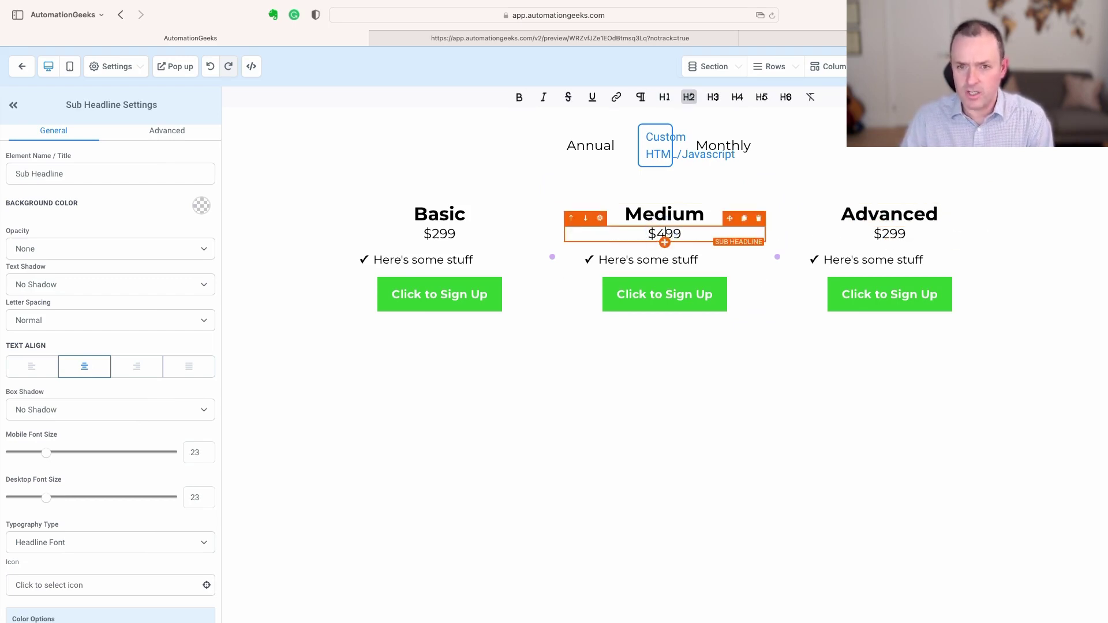
{"action": "left_click", "coordinate": [886, 234]}
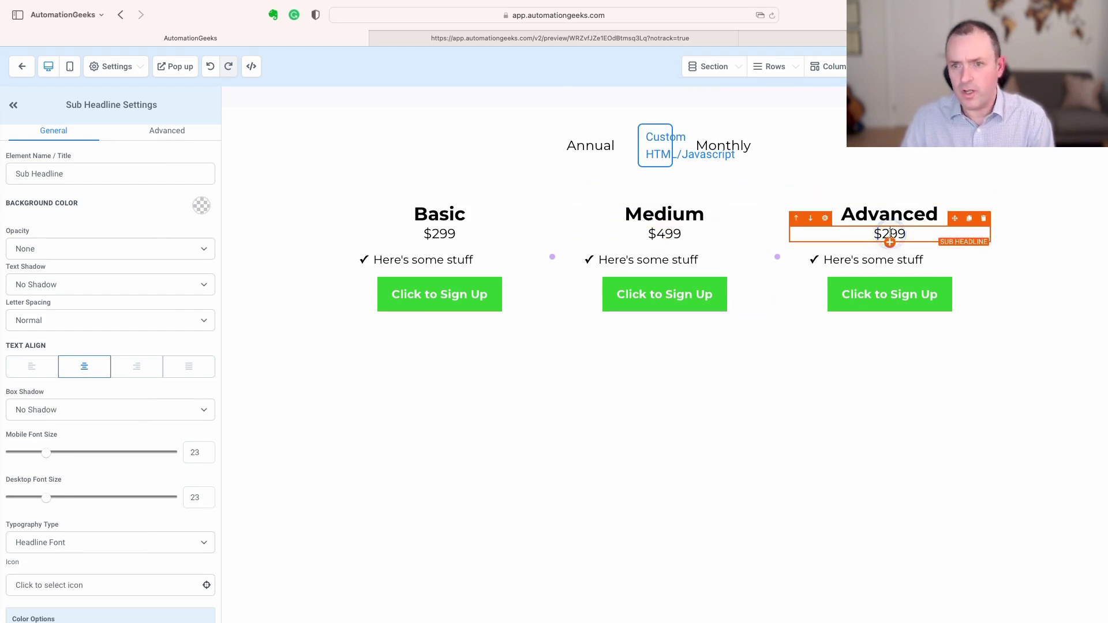
{"action": "key", "text": "BackSpace"}
{"action": "type", "text": "6"}
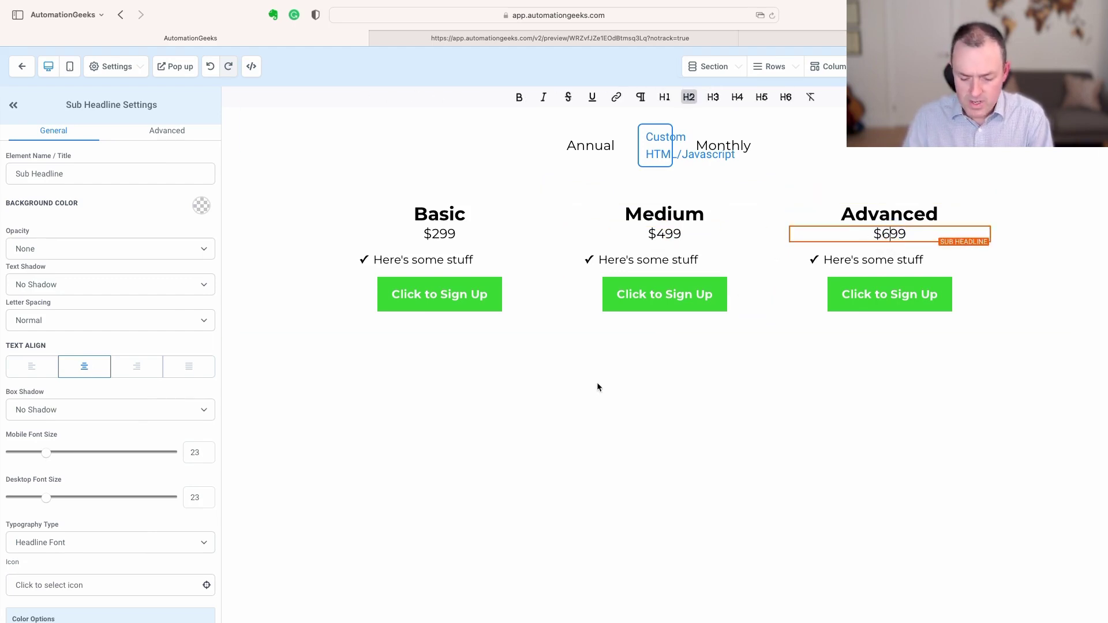
{"action": "left_click", "coordinate": [593, 393]}
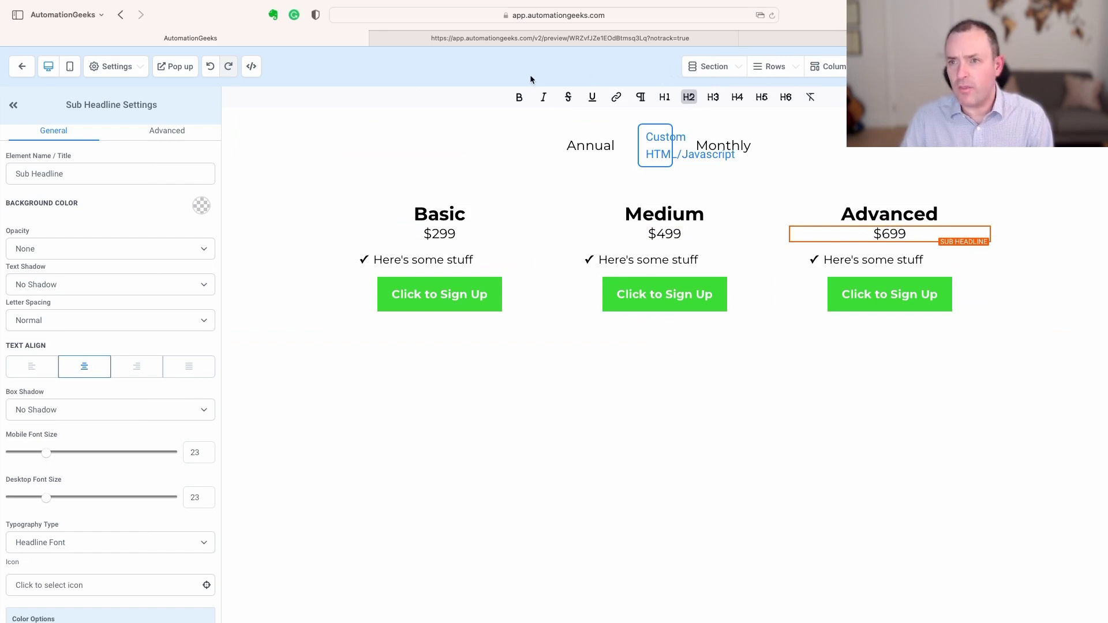
- Reload the page preview and test the Annual/Monthly toggle switch above the three pricing columns
{"action": "left_click", "coordinate": [540, 38]}
{"action": "key", "text": "super+r"}
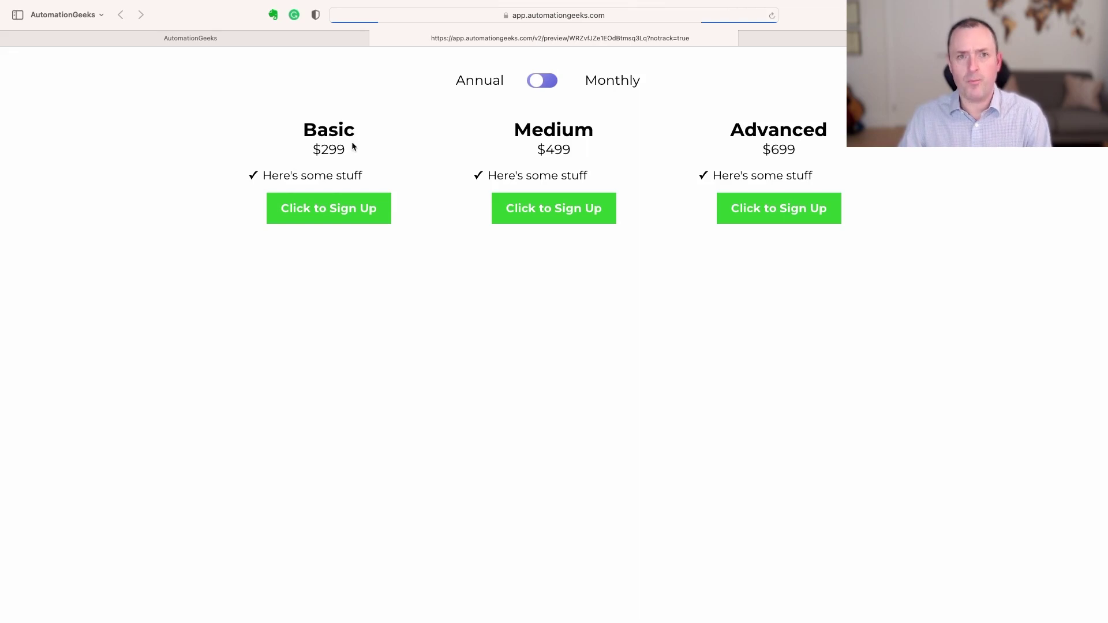
{"action": "left_click", "coordinate": [541, 81]}
{"action": "left_click", "coordinate": [541, 81]}
{"action": "left_click", "coordinate": [542, 81]}
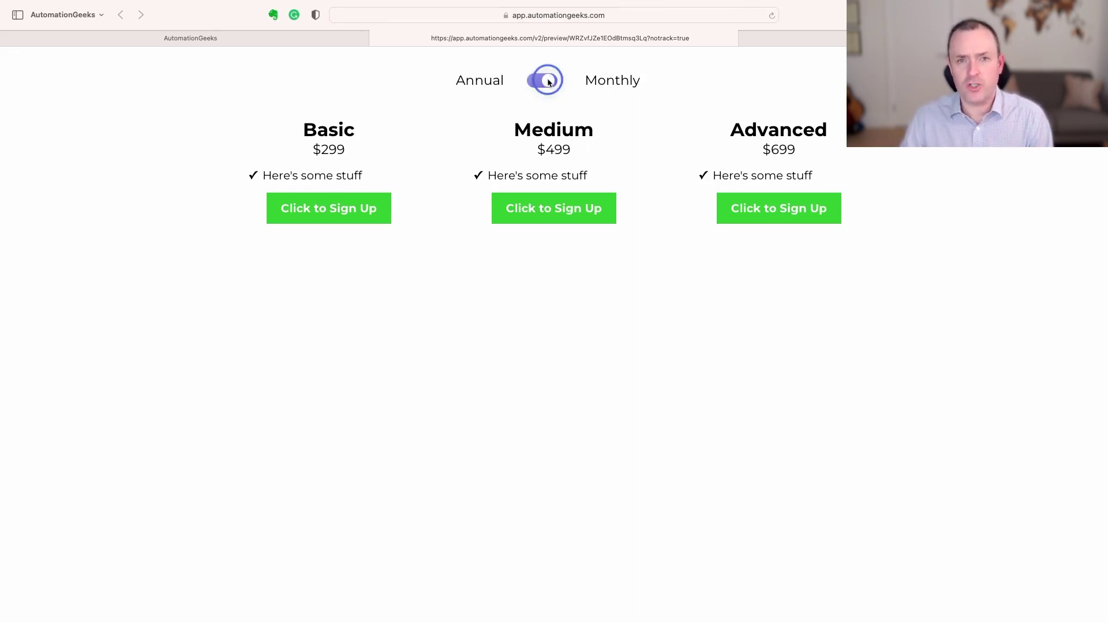
{"action": "left_click", "coordinate": [542, 82]}
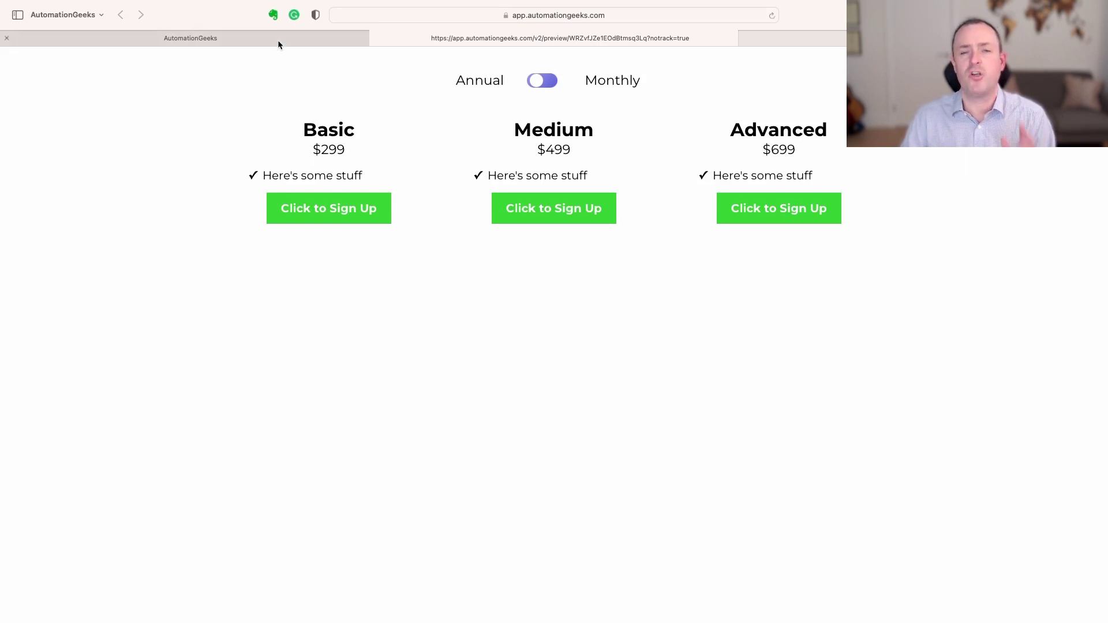
- Return to the page editor and copy the CSS selector of the Basic column's price sub-headline
{"action": "left_click", "coordinate": [210, 39]}
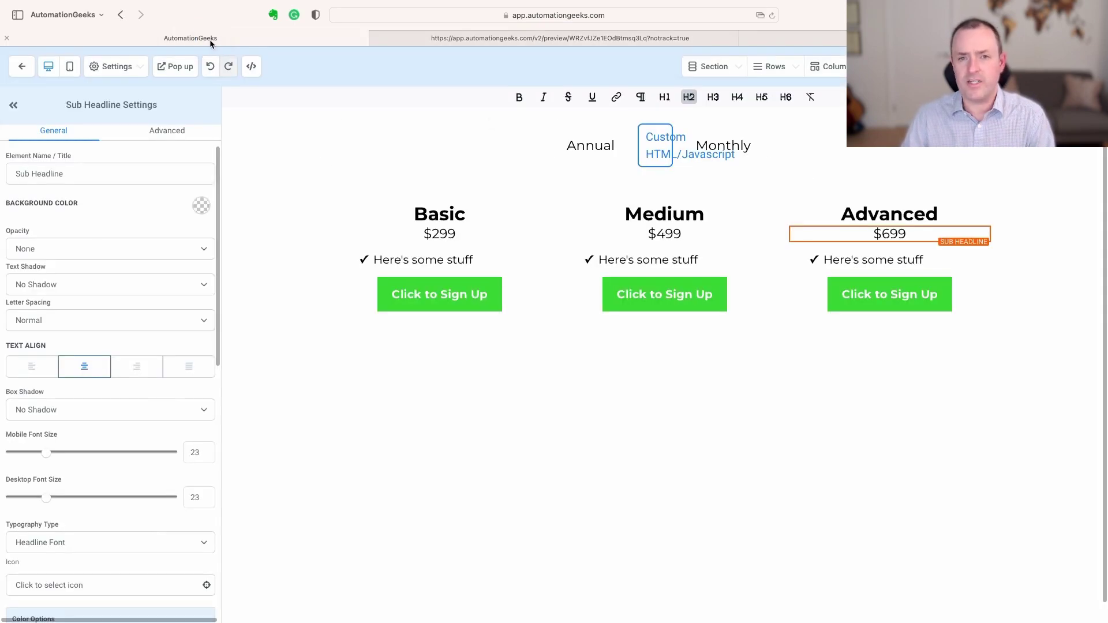
{"action": "left_click", "coordinate": [461, 234]}
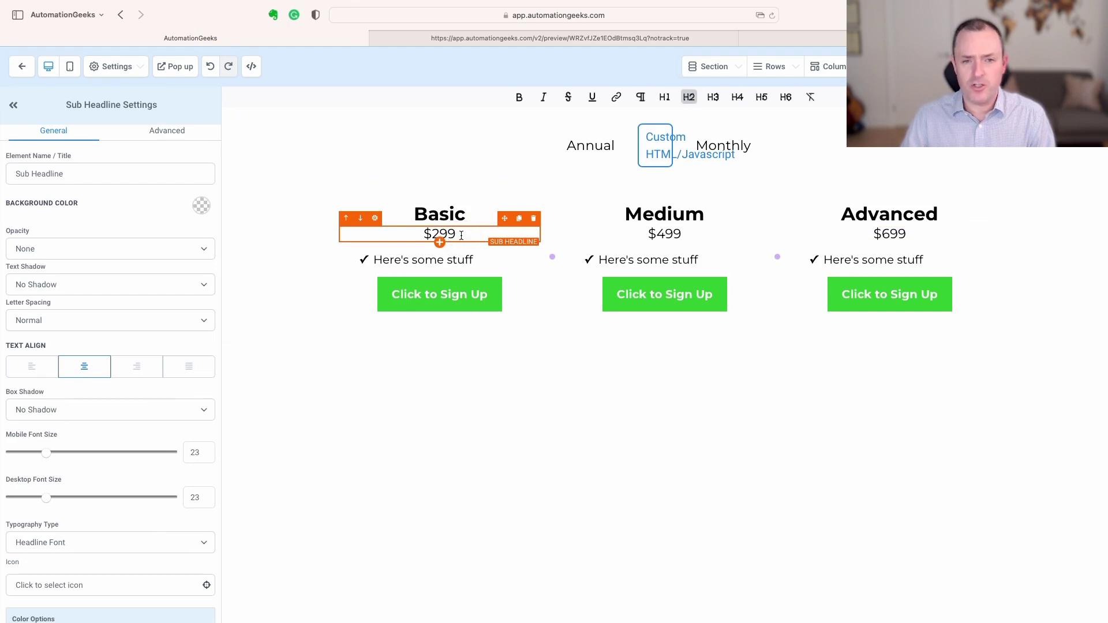
{"action": "left_click", "coordinate": [172, 132]}
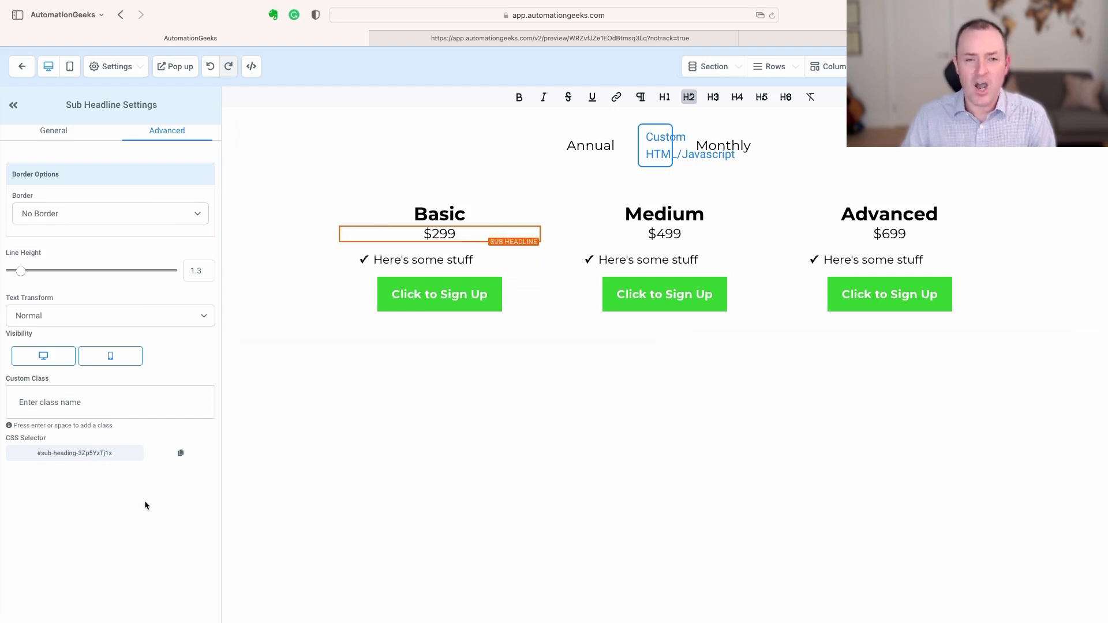
{"action": "left_click", "coordinate": [181, 455]}
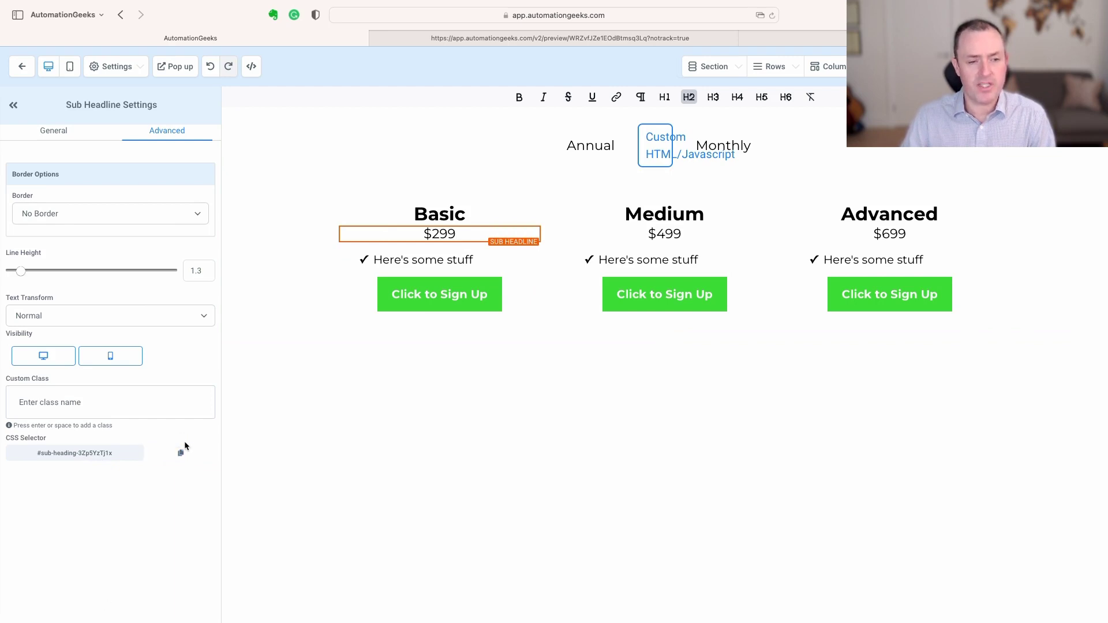
- Open the toggle's custom code in the code editor and examine the CSS, price and link constants for the three packages
{"action": "left_click", "coordinate": [656, 150]}
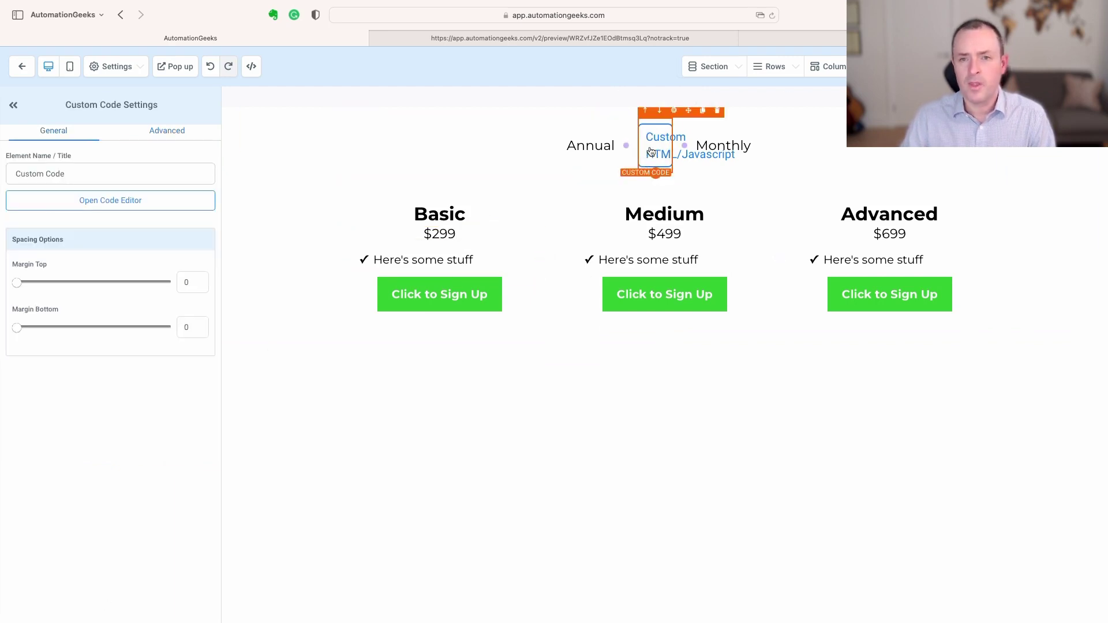
{"action": "left_click", "coordinate": [657, 144]}
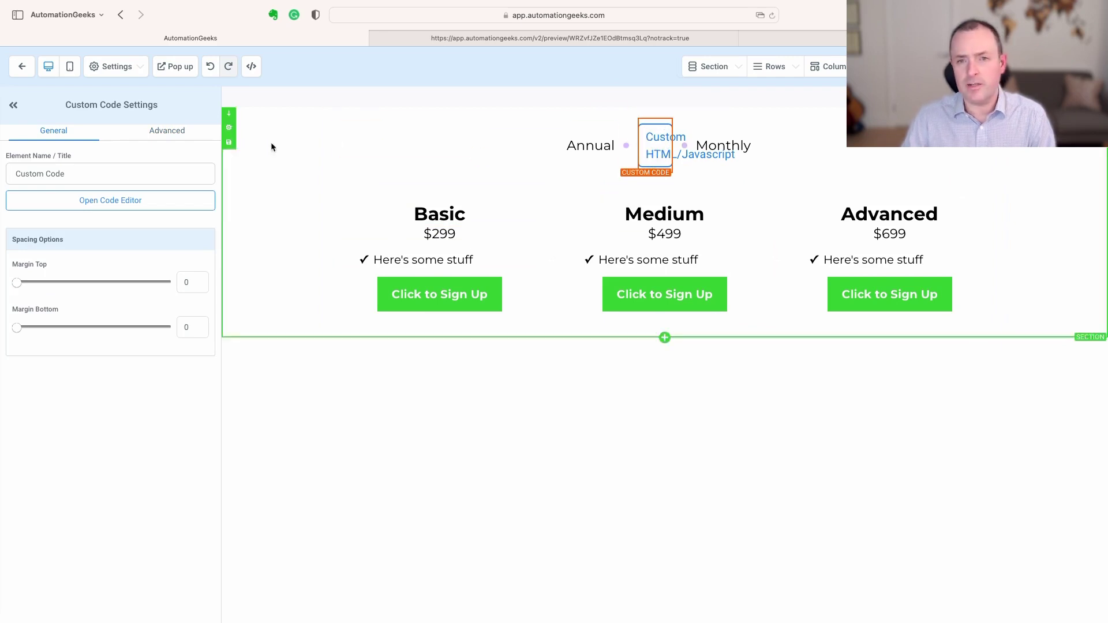
{"action": "left_click", "coordinate": [111, 200]}
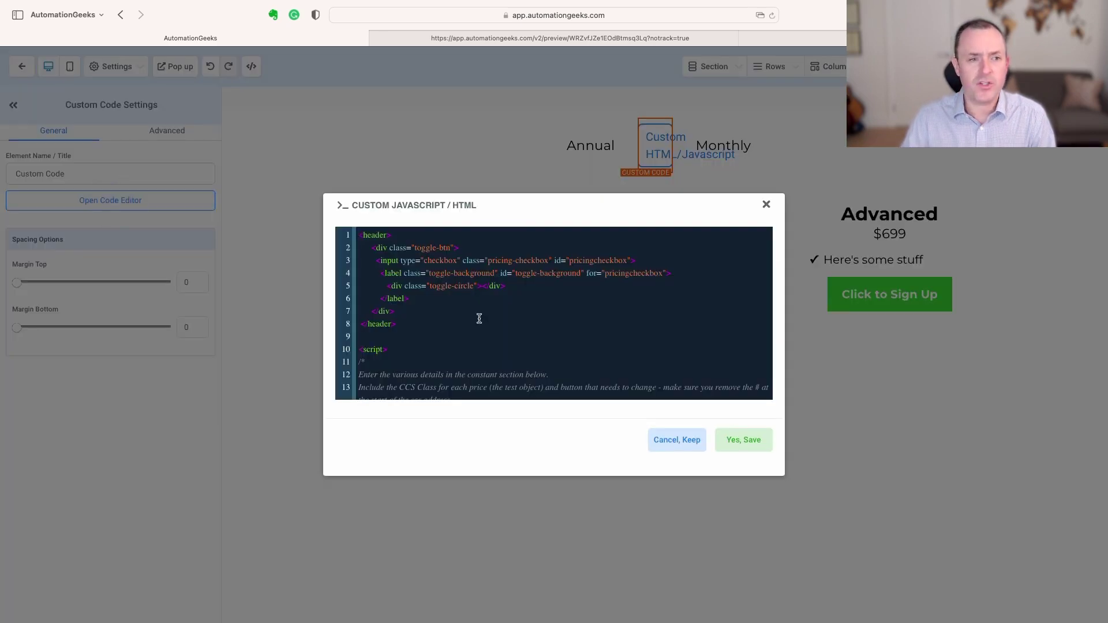
{"action": "scroll", "coordinate": [402, 343], "scroll_direction": "down", "scroll_amount": 5}
{"action": "scroll", "coordinate": [402, 342], "scroll_direction": "down", "scroll_amount": 1}
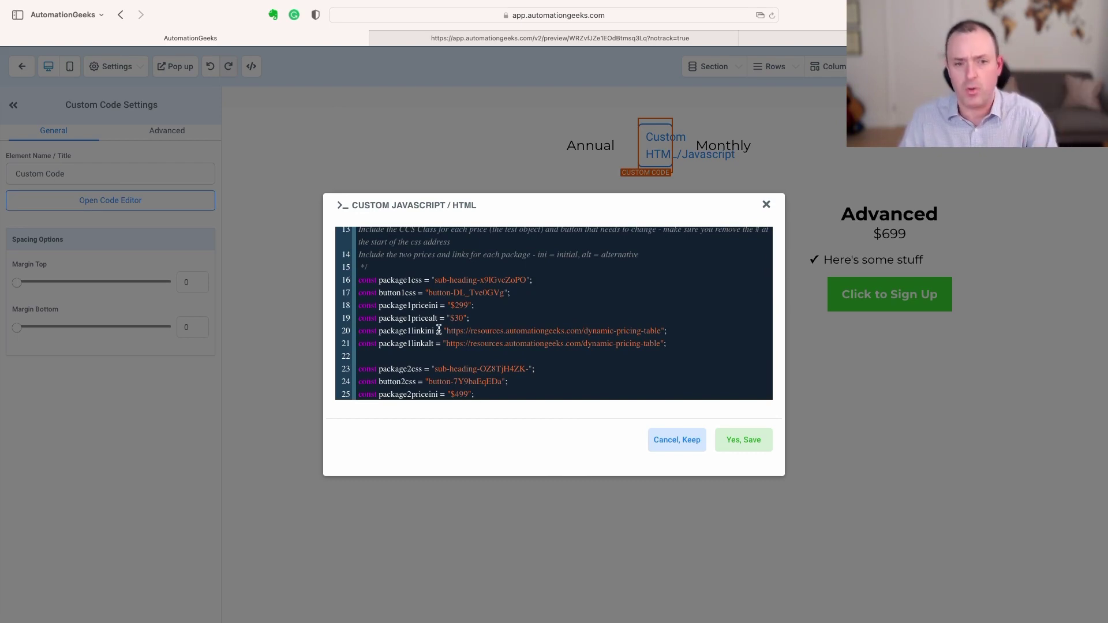
{"action": "scroll", "coordinate": [438, 329], "scroll_direction": "down", "scroll_amount": 5}
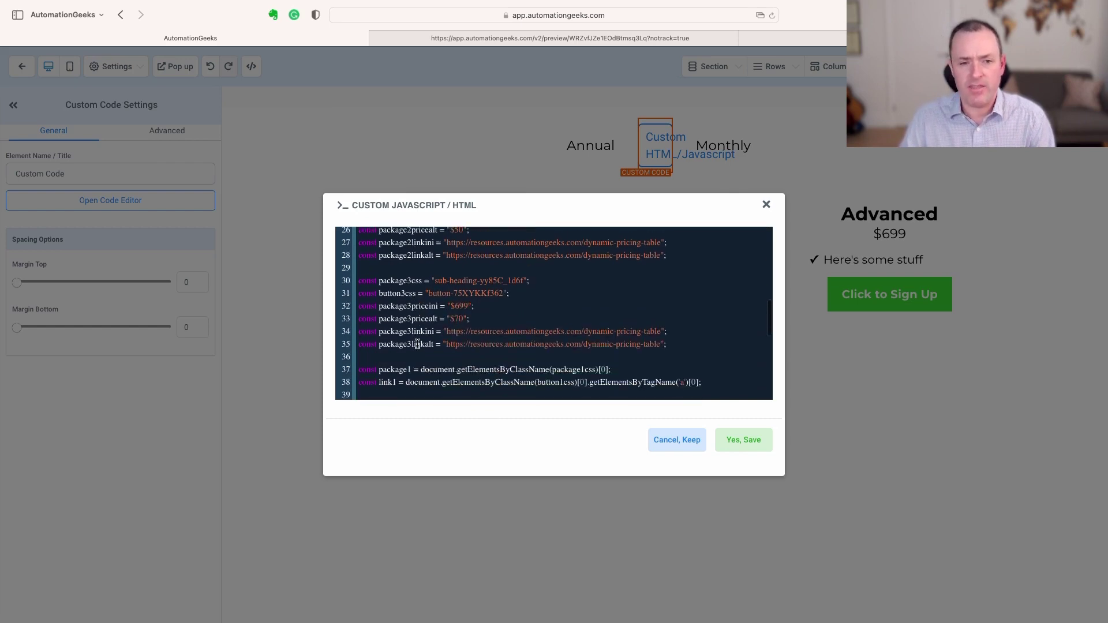
{"action": "scroll", "coordinate": [415, 350], "scroll_direction": "down", "scroll_amount": 5}
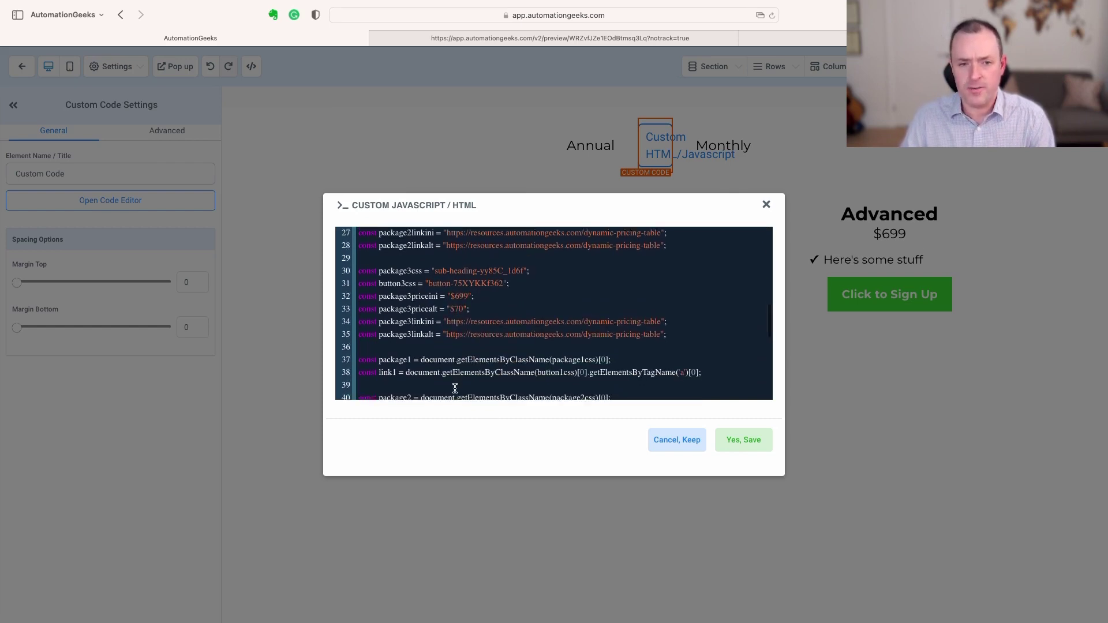
{"action": "scroll", "coordinate": [449, 374], "scroll_direction": "down", "scroll_amount": 5}
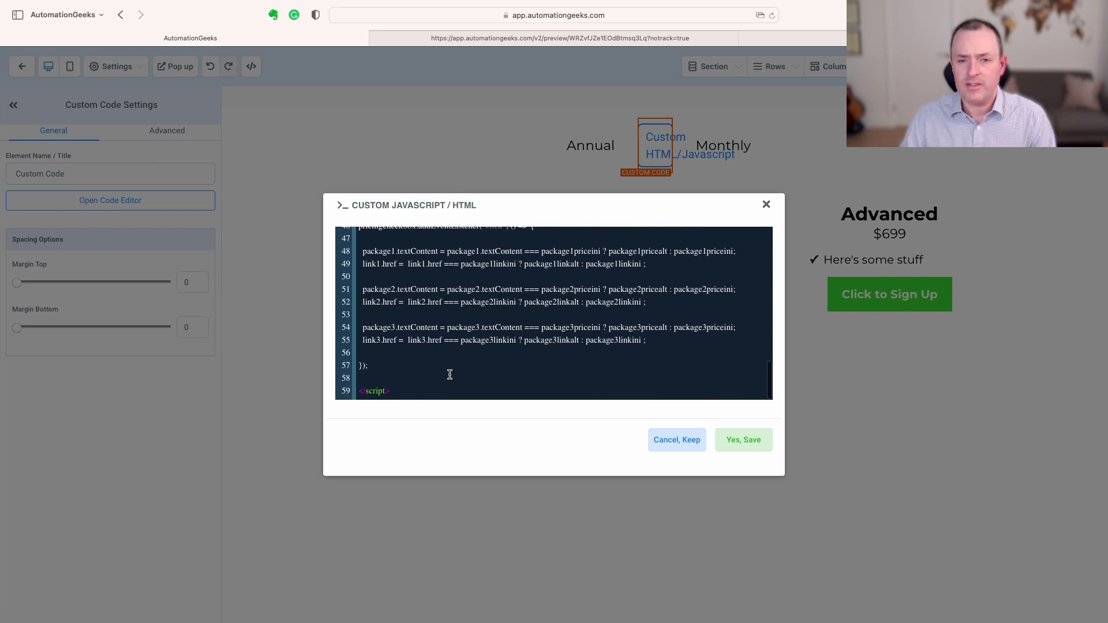
{"action": "scroll", "coordinate": [447, 369], "scroll_direction": "up", "scroll_amount": 5}
{"action": "scroll", "coordinate": [448, 353], "scroll_direction": "up", "scroll_amount": 10}
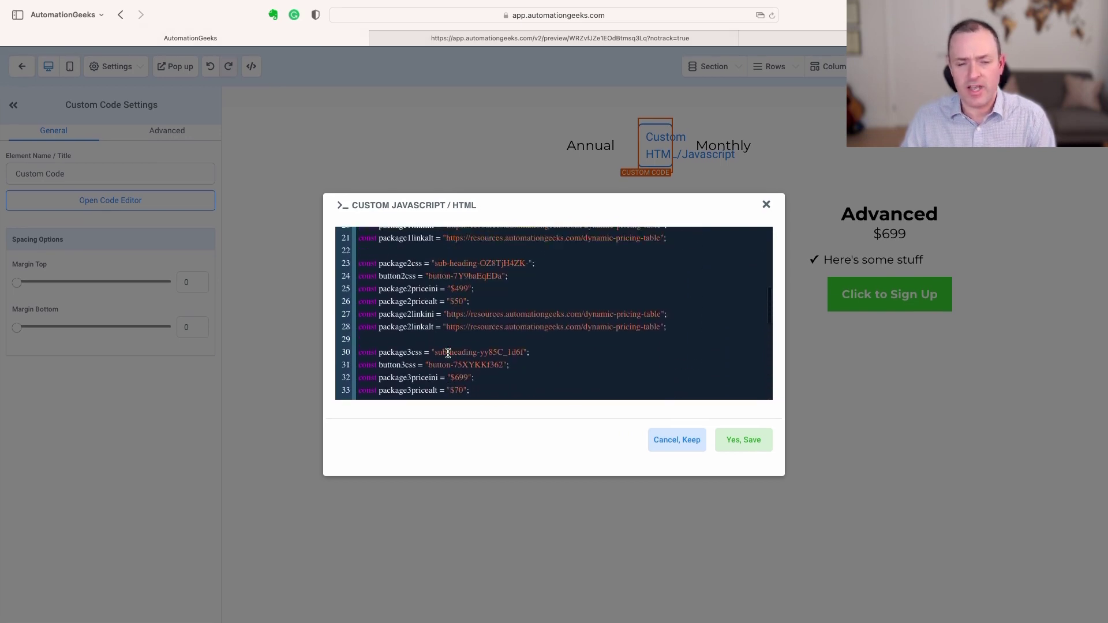
{"action": "scroll", "coordinate": [448, 353], "scroll_direction": "up", "scroll_amount": 2}
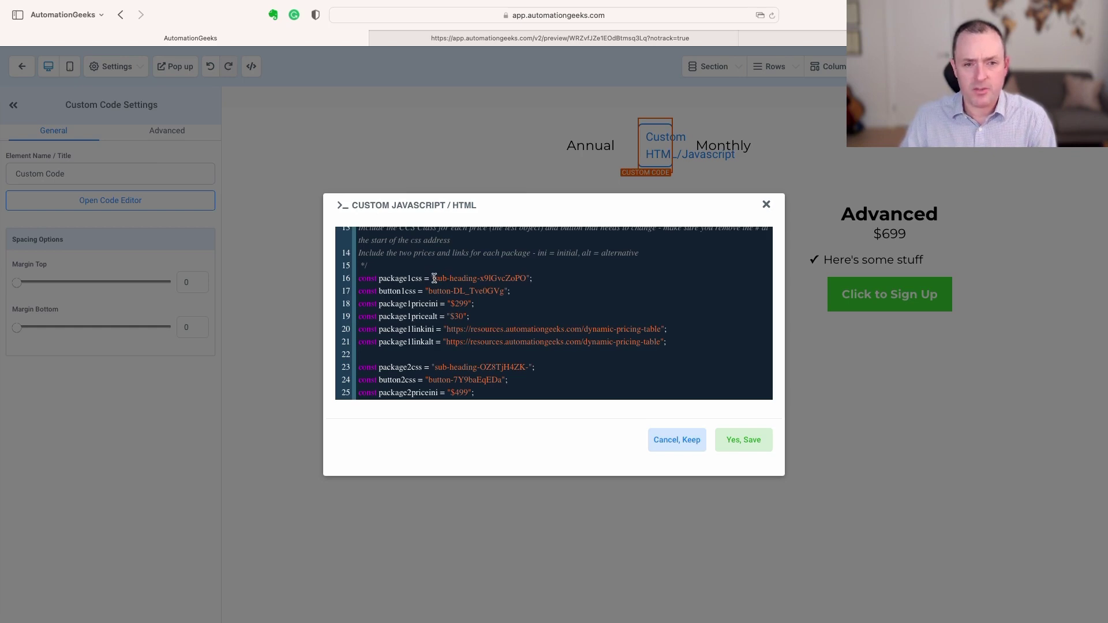
- Replace the package1css value with the copied selector without its #, "sub-heading-3Zp5YzTj1x", and save the code
{"action": "left_click_drag", "start_coordinate": [434, 278], "coordinate": [526, 279]}
{"action": "key", "text": "super+v"}
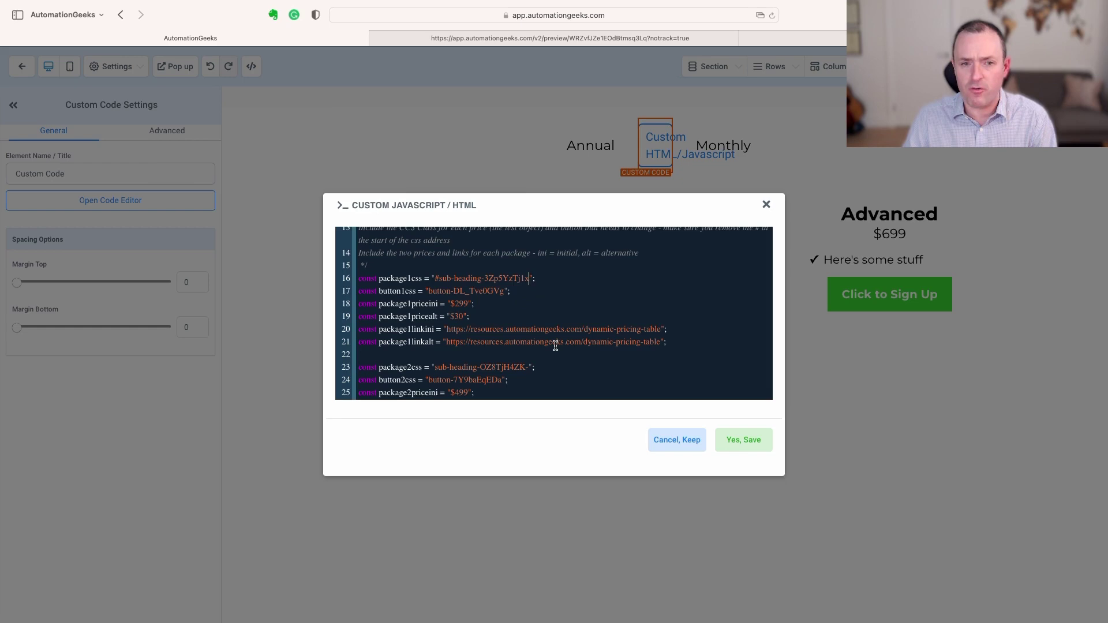
{"action": "left_click", "coordinate": [439, 279]}
{"action": "scroll", "coordinate": [386, 251], "scroll_direction": "up", "scroll_amount": 1}
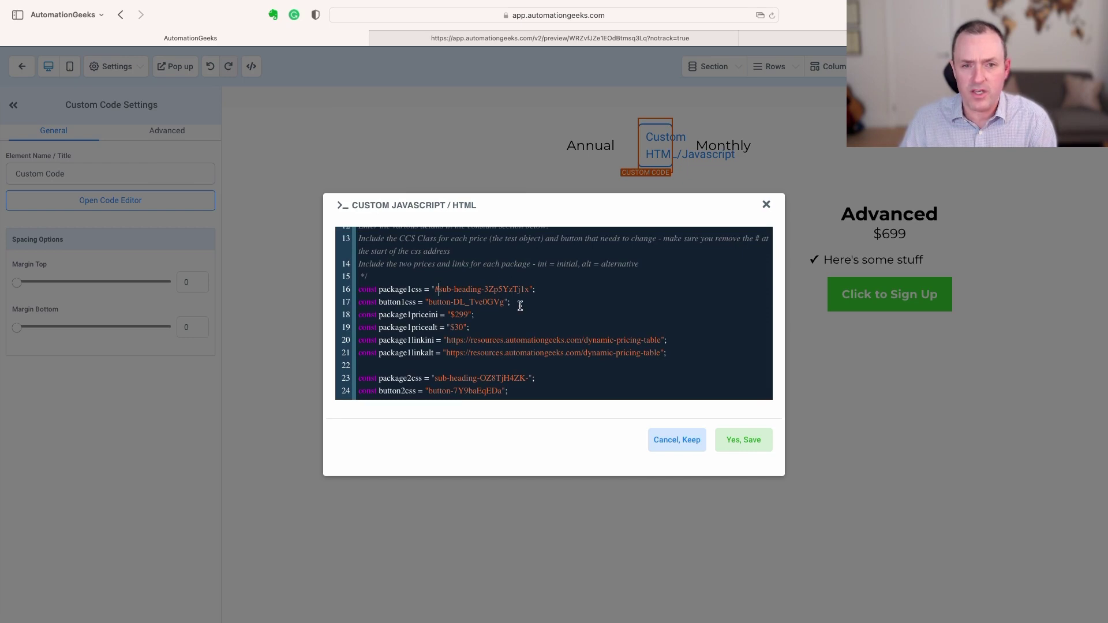
{"action": "key", "text": "BackSpace"}
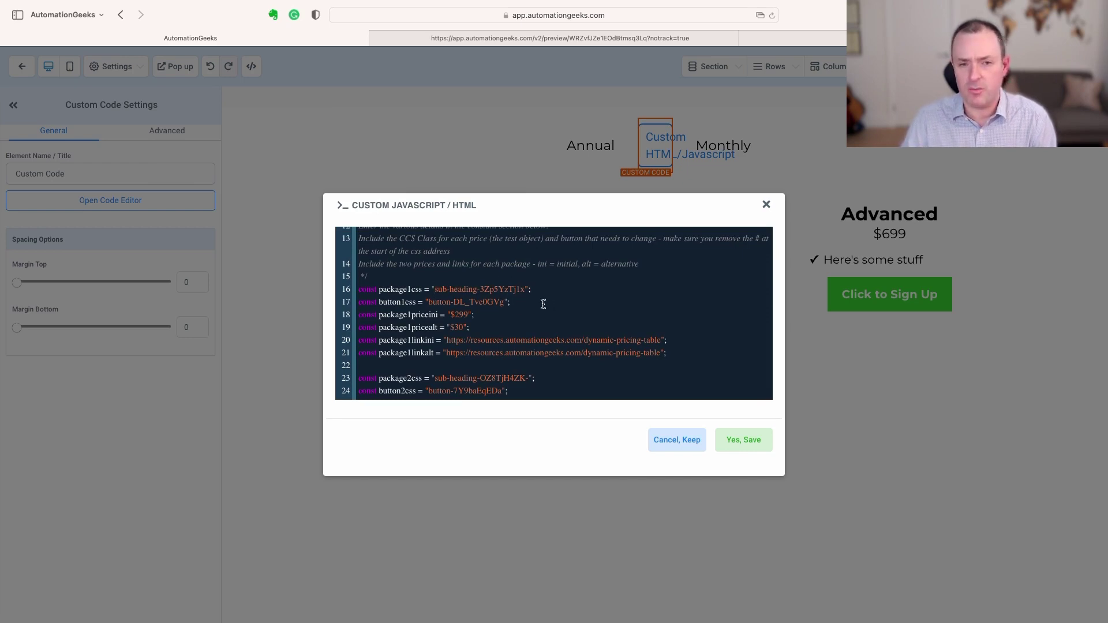
{"action": "left_click", "coordinate": [743, 442]}
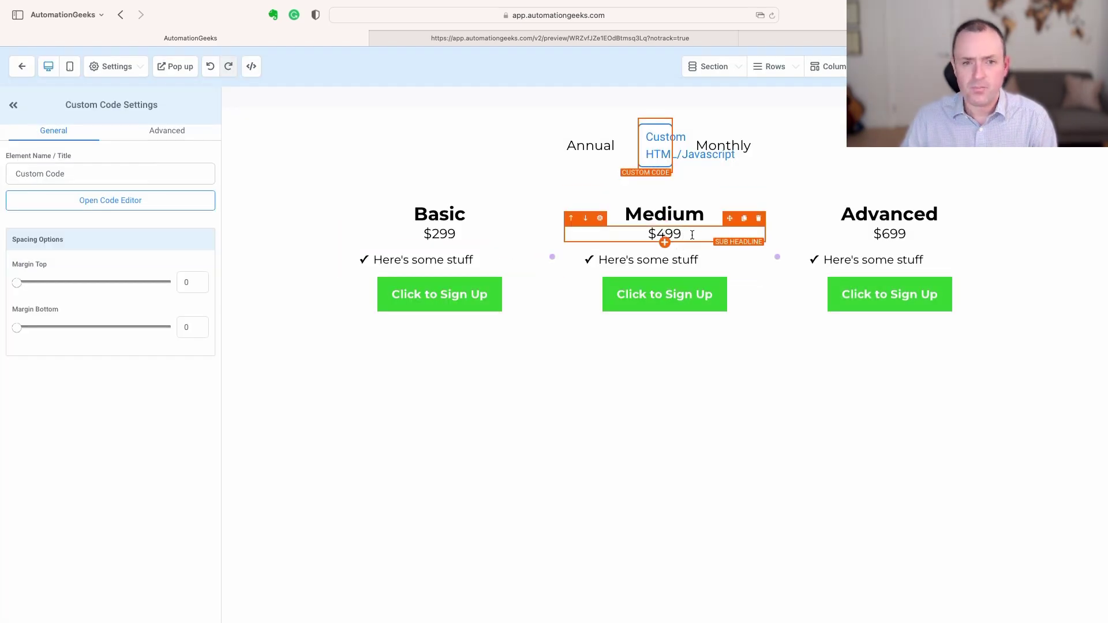
- Copy the CSS selector of the Medium column's $499 price sub-headline
{"action": "left_click", "coordinate": [692, 235]}
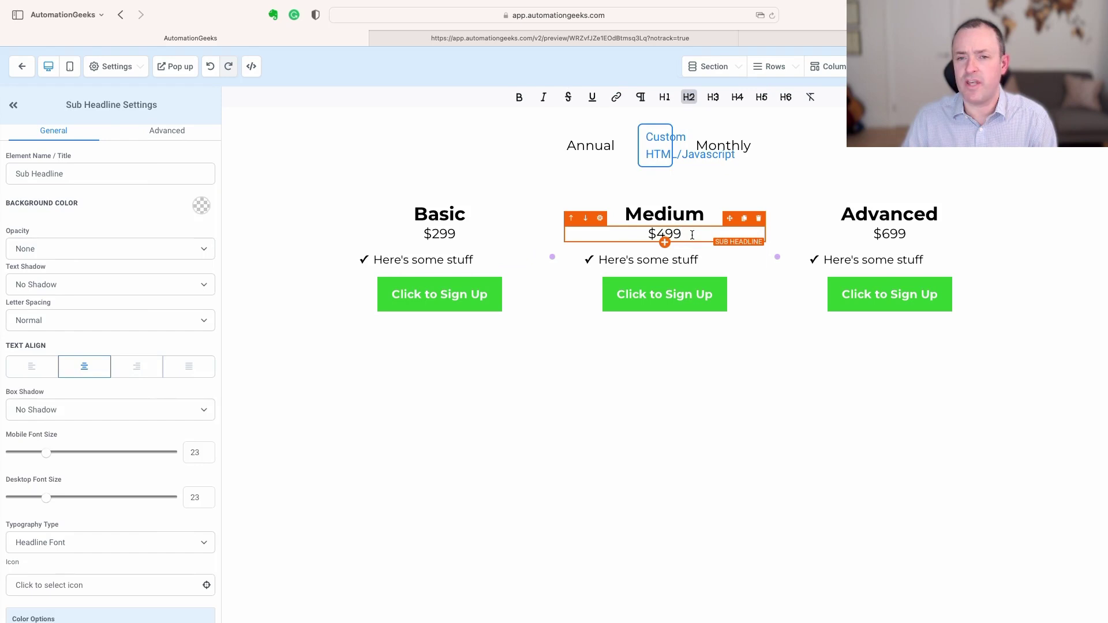
{"action": "left_click", "coordinate": [161, 133]}
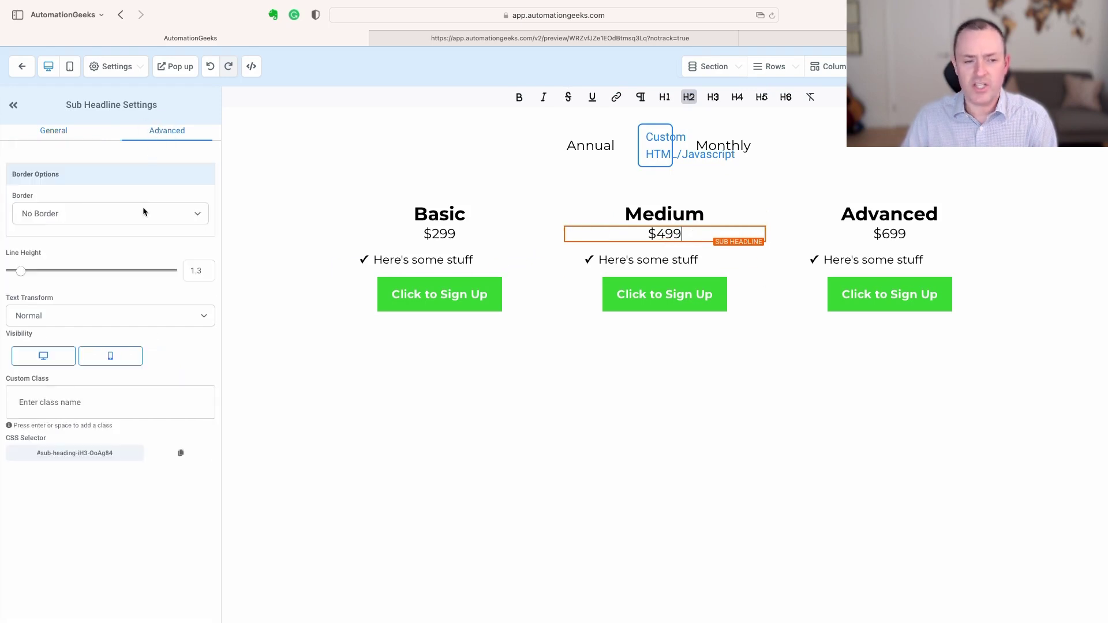
{"action": "left_click", "coordinate": [181, 455]}
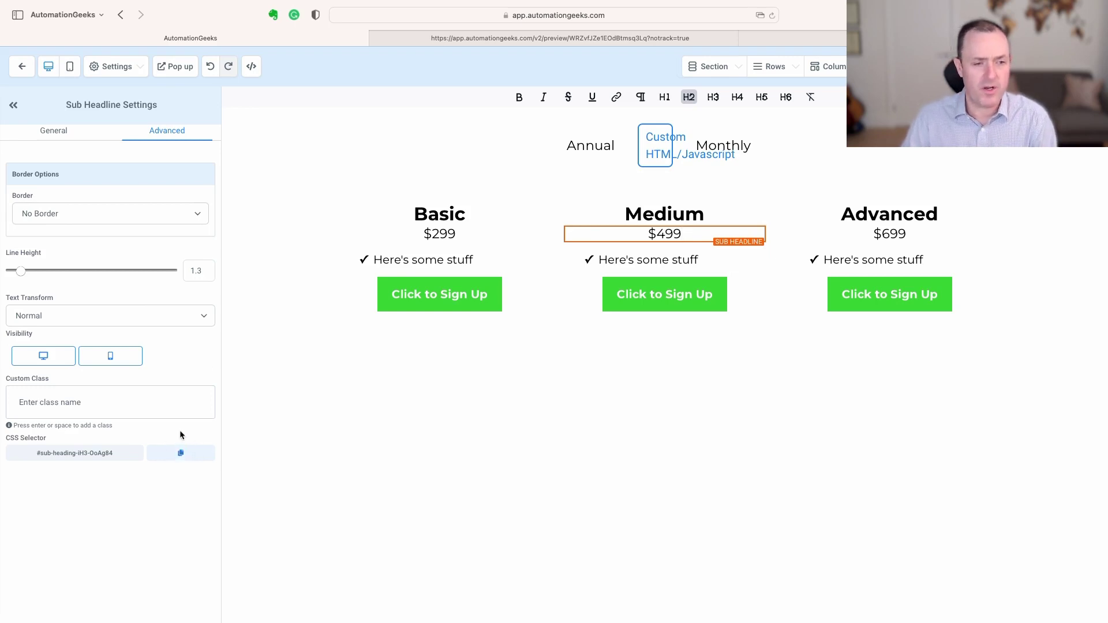
- In the toggle's custom code, replace the package2css value with the copied selector without its #, "sub-heading-iH3-OoAg84", and save the code
{"action": "left_click", "coordinate": [666, 149]}
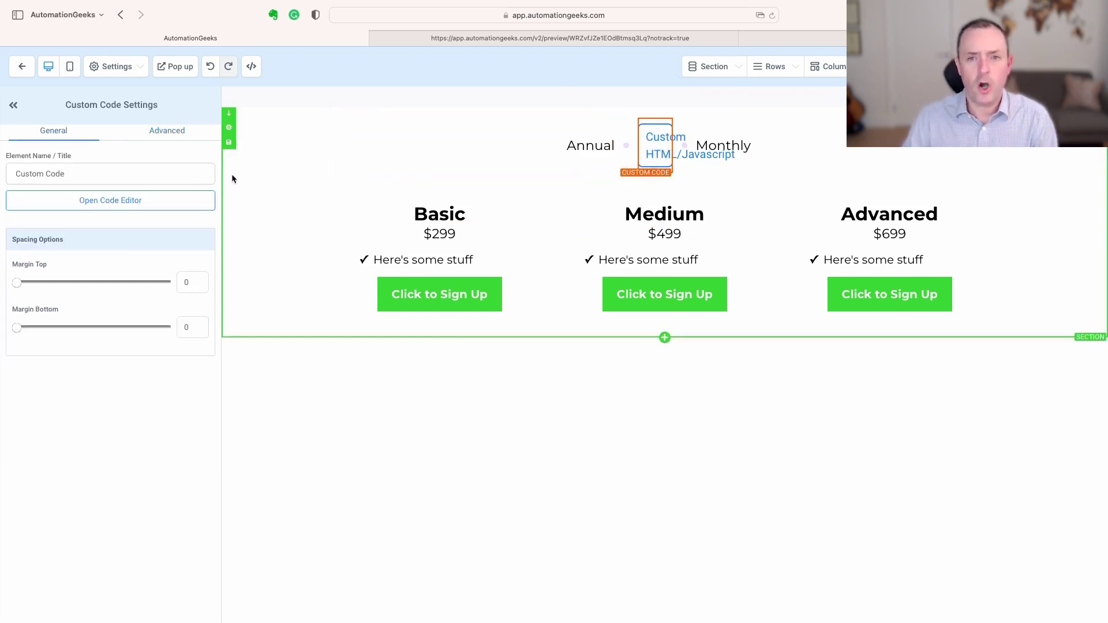
{"action": "left_click", "coordinate": [155, 203]}
{"action": "scroll", "coordinate": [507, 310], "scroll_direction": "down", "scroll_amount": 10}
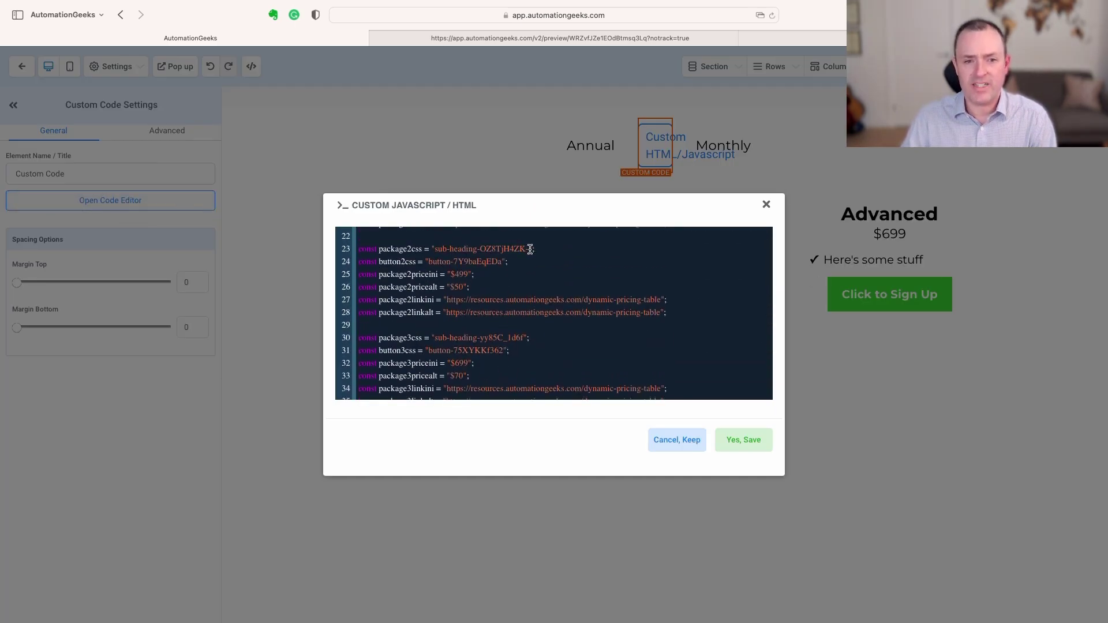
{"action": "left_click_drag", "start_coordinate": [530, 249], "coordinate": [436, 249]}
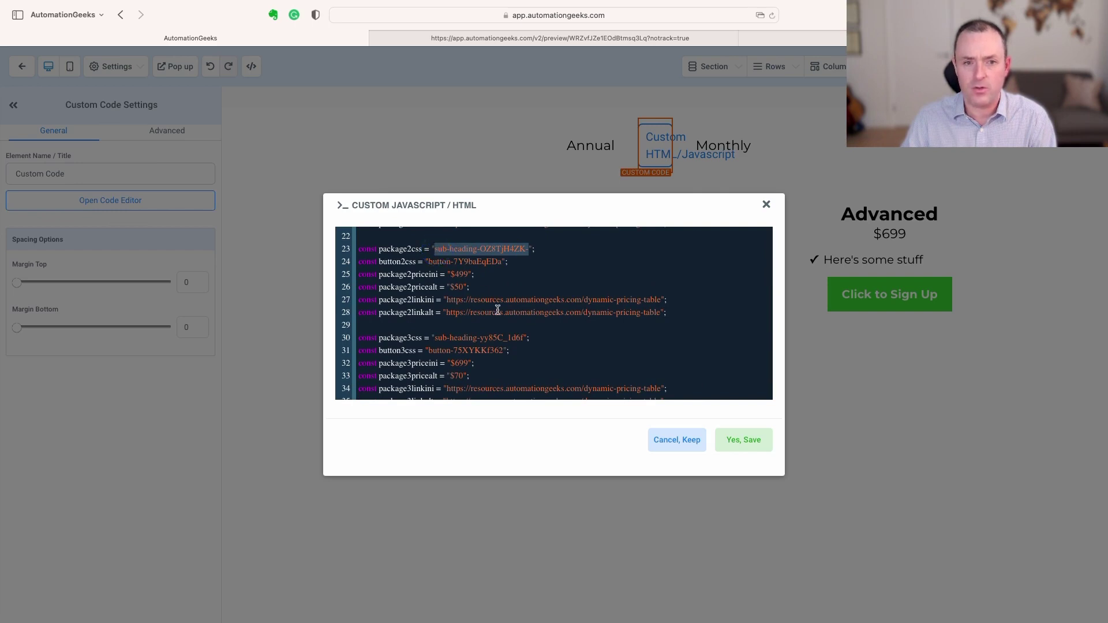
{"action": "key", "text": "super+v"}
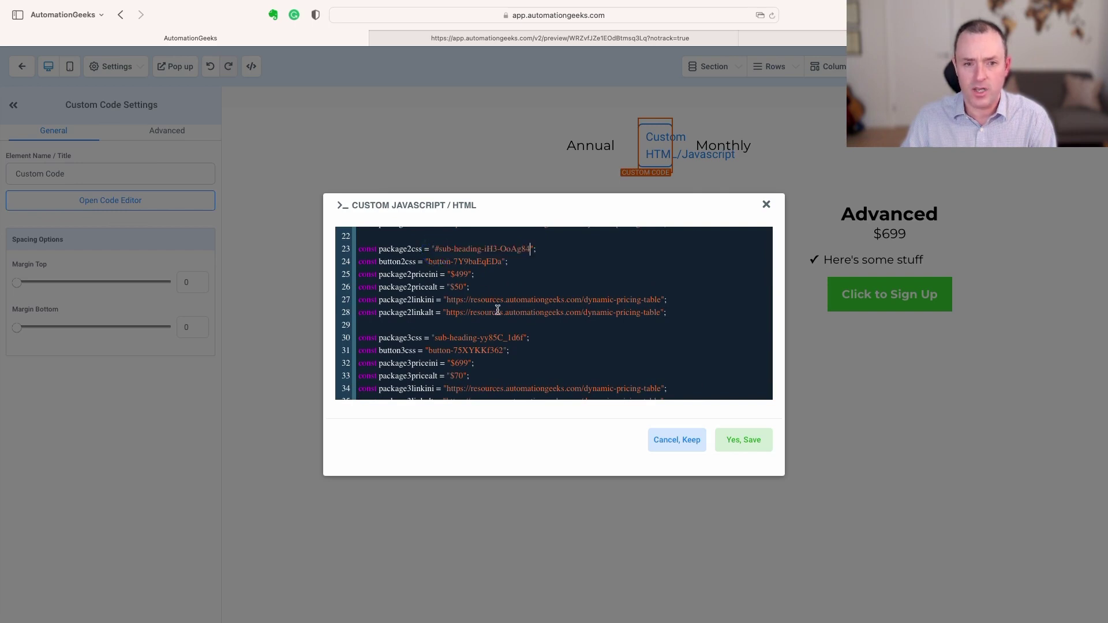
{"action": "left_click", "coordinate": [441, 248]}
{"action": "key", "text": "BackSpace"}
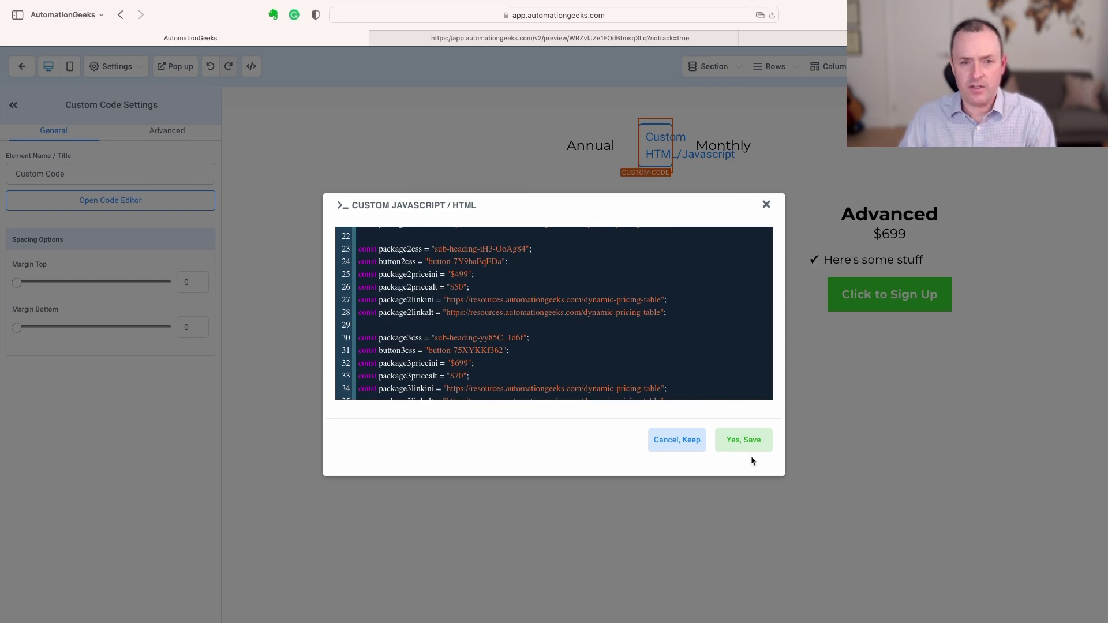
{"action": "left_click", "coordinate": [746, 440]}
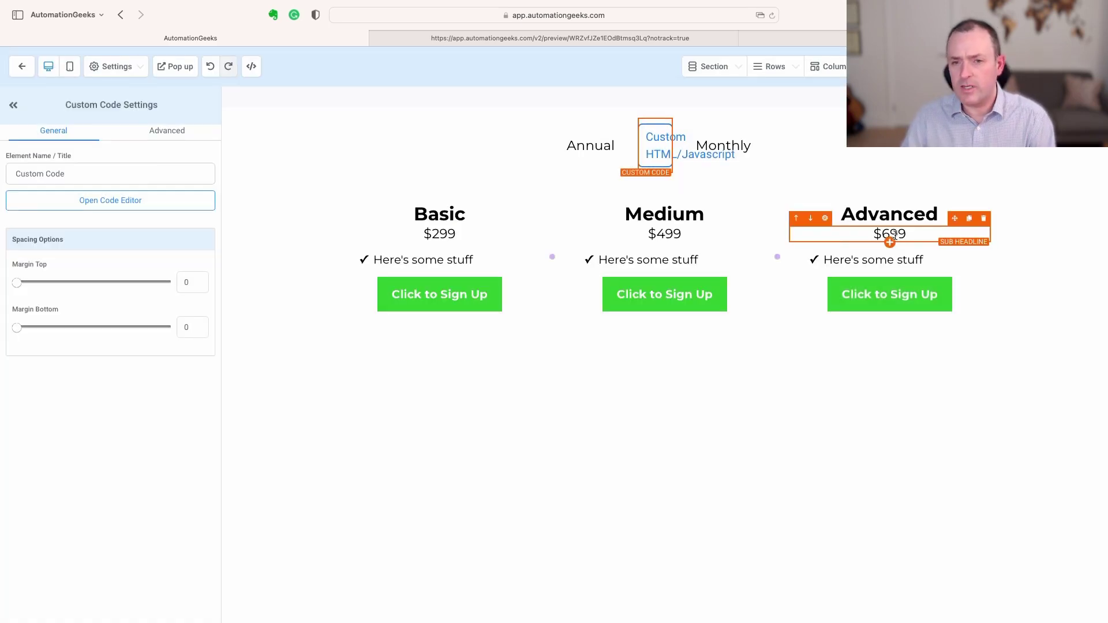
- Copy the CSS selector of the Advanced column's $699 price sub-headline
{"action": "left_click", "coordinate": [894, 233]}
{"action": "left_click", "coordinate": [167, 132]}
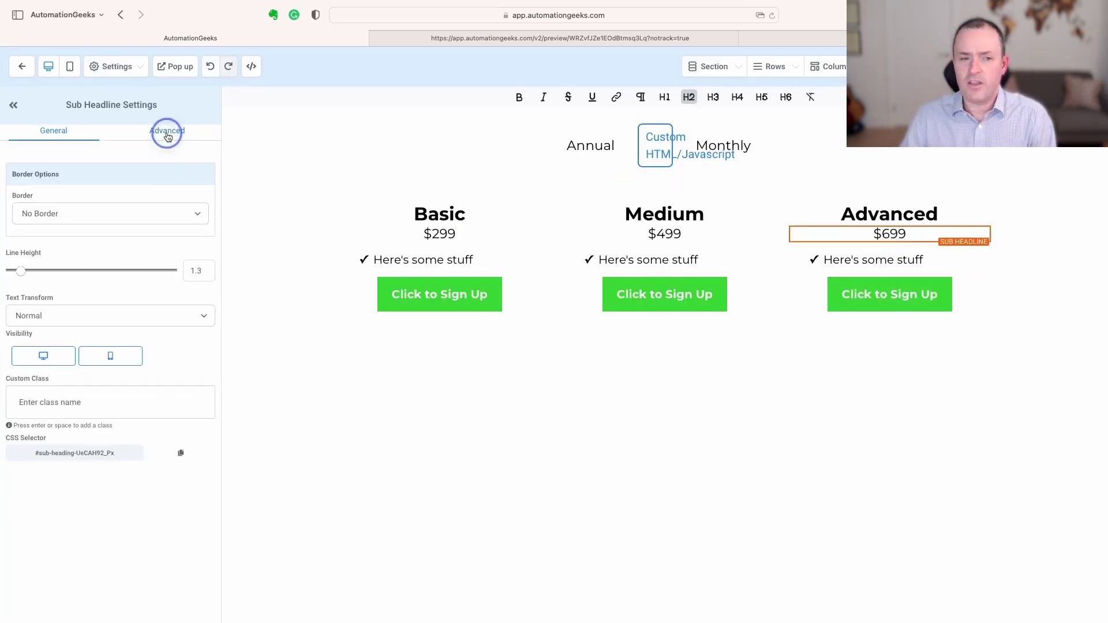
{"action": "left_click", "coordinate": [179, 452]}
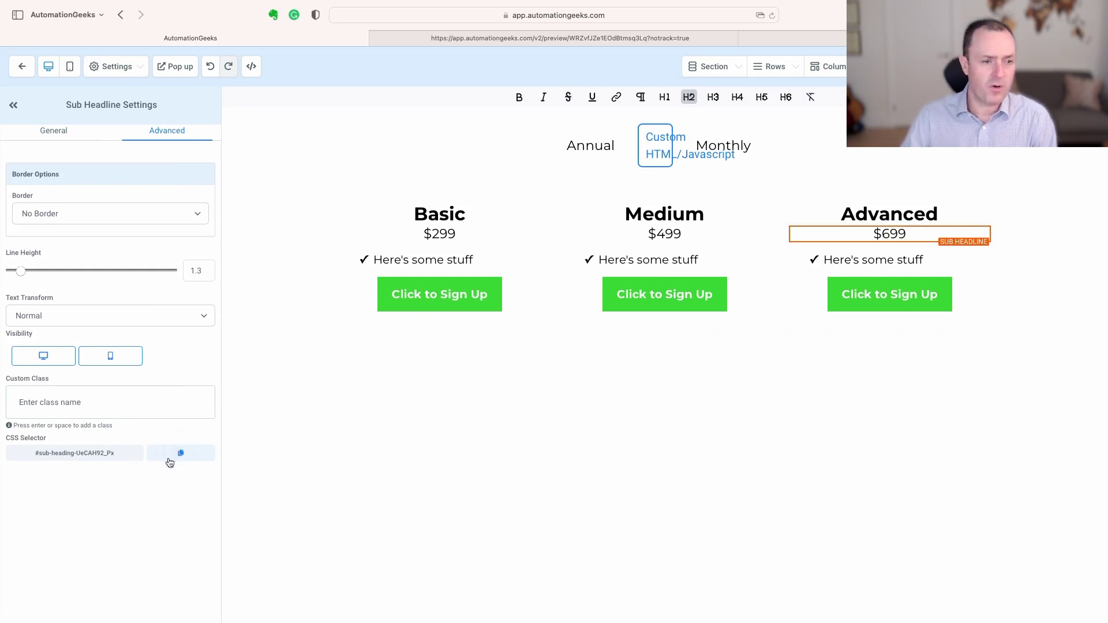
- In the toggle's custom code, replace the package3css value with the copied selector without its #, "sub-heading-UeCAH92_Px", and save the code
{"action": "left_click", "coordinate": [648, 141]}
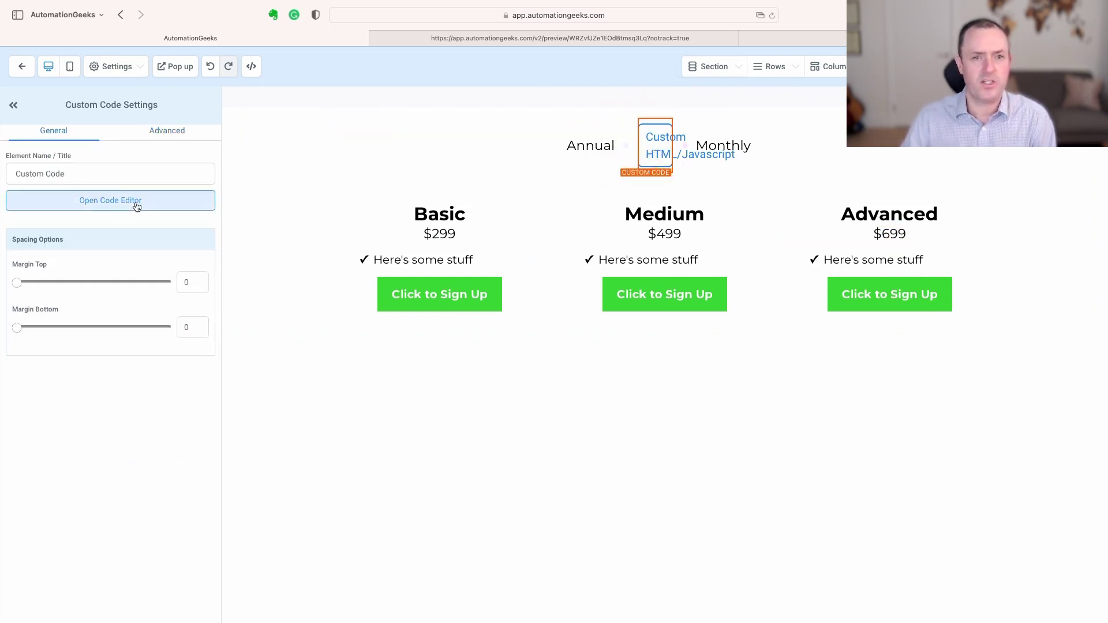
{"action": "left_click", "coordinate": [137, 202]}
{"action": "scroll", "coordinate": [508, 294], "scroll_direction": "down", "scroll_amount": 10}
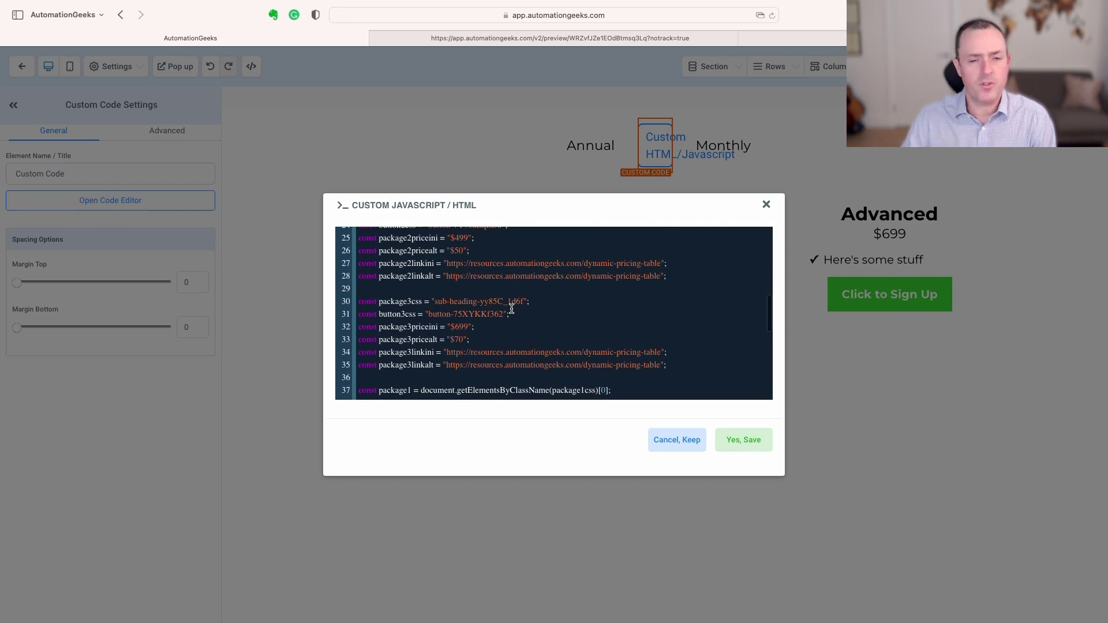
{"action": "left_click_drag", "start_coordinate": [435, 301], "coordinate": [522, 301]}
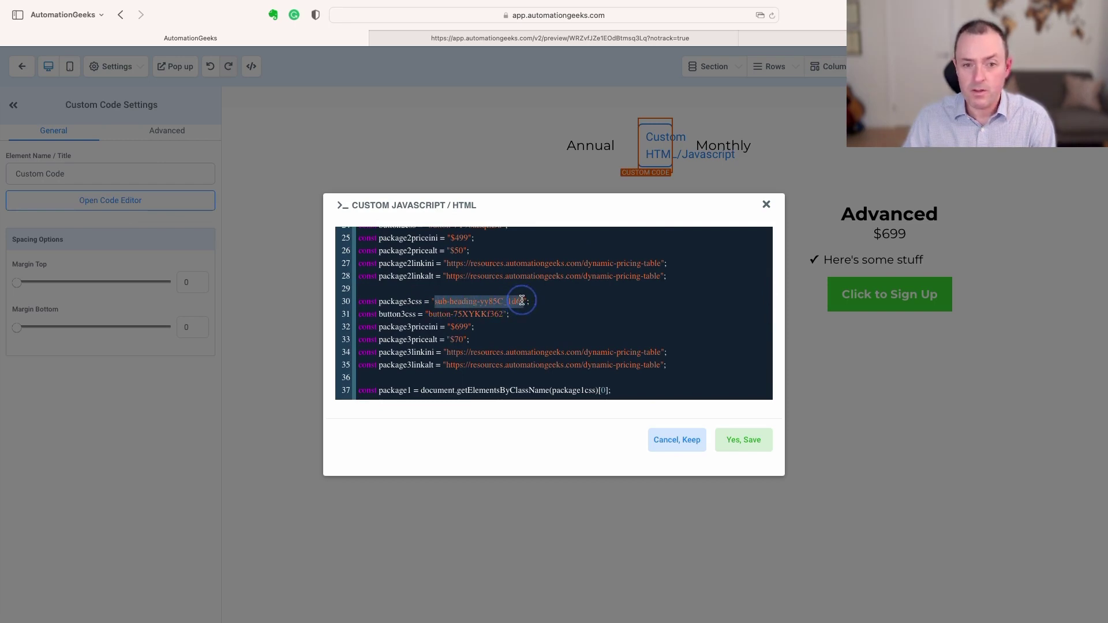
{"action": "key", "text": "super+v"}
{"action": "left_click", "coordinate": [437, 301]}
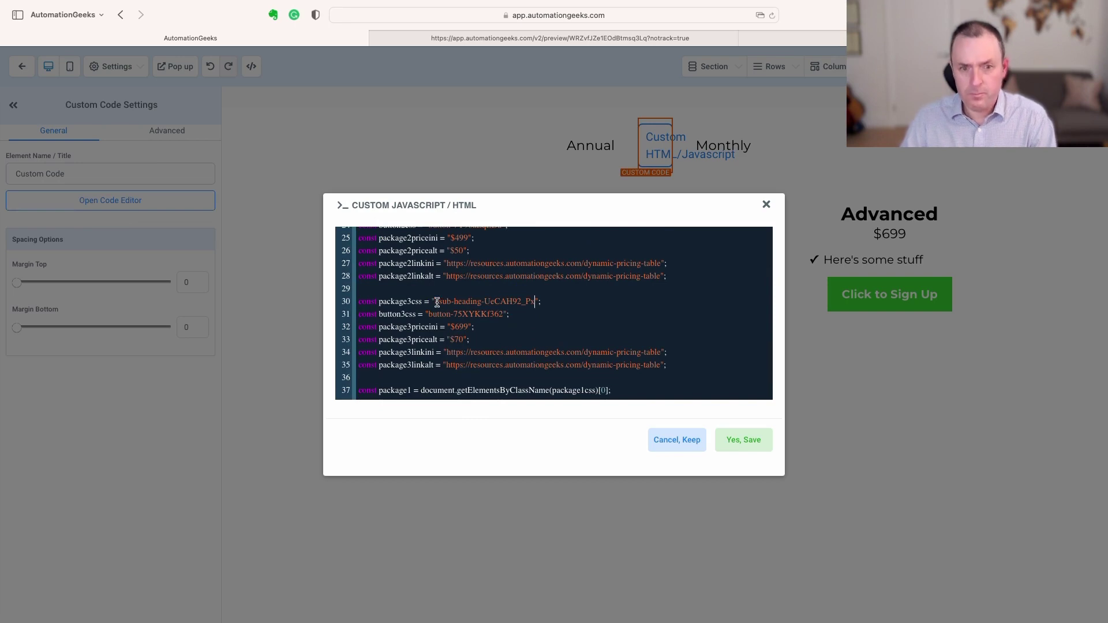
{"action": "key", "text": "BackSpace"}
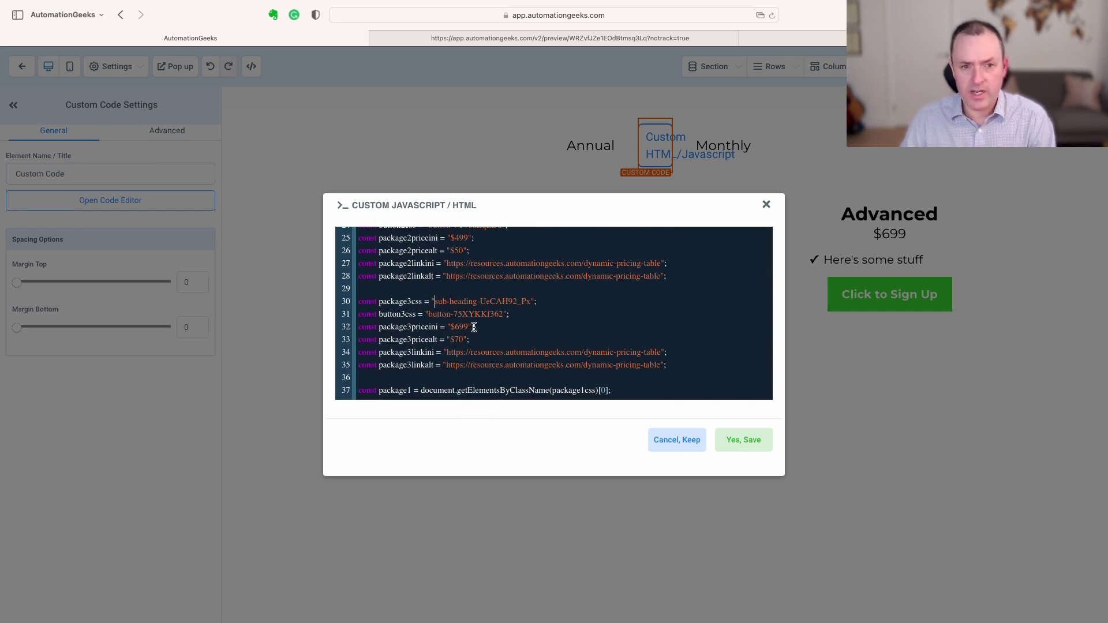
{"action": "left_click", "coordinate": [735, 439]}
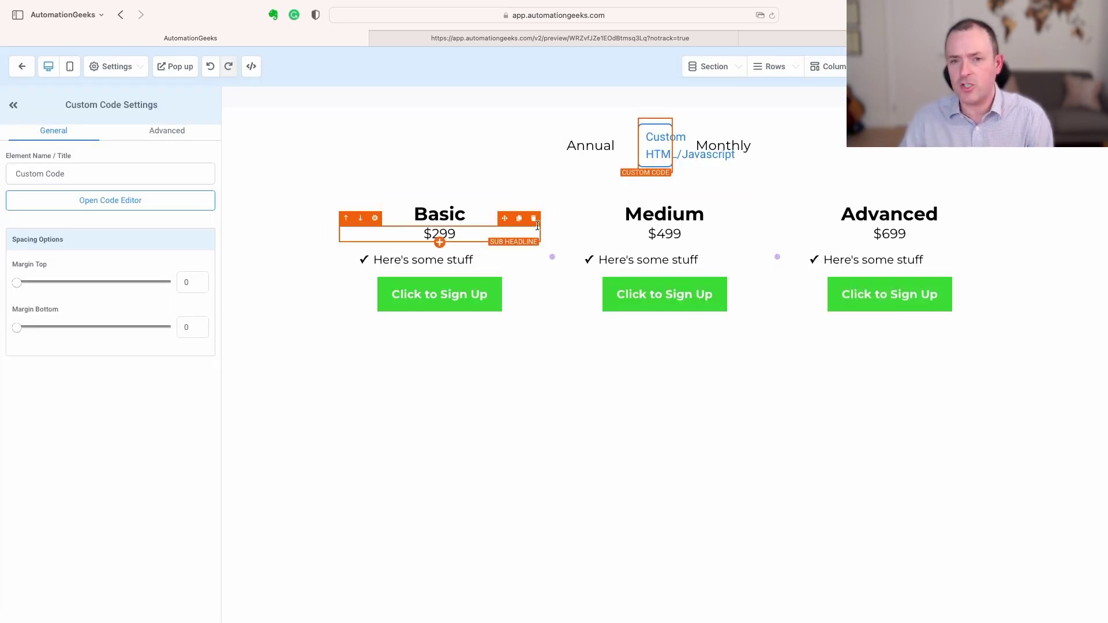
- Copy the CSS selector of the Basic column's "Click to Sign Up" button
{"action": "left_click", "coordinate": [436, 300]}
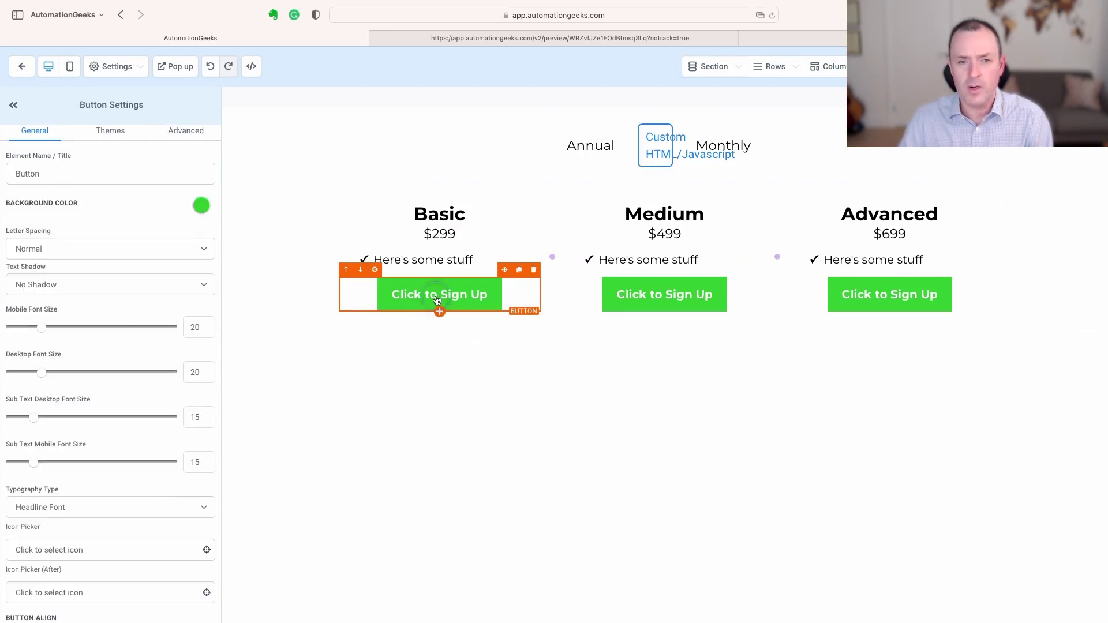
{"action": "left_click", "coordinate": [181, 132]}
{"action": "scroll", "coordinate": [175, 310], "scroll_direction": "down", "scroll_amount": 2}
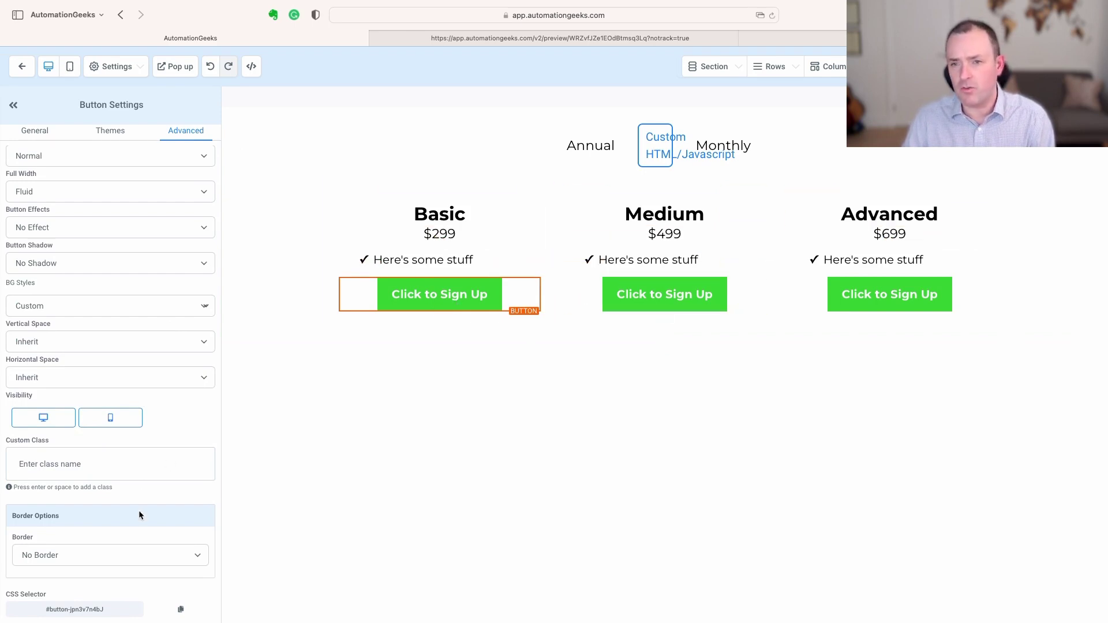
{"action": "left_click", "coordinate": [183, 610]}
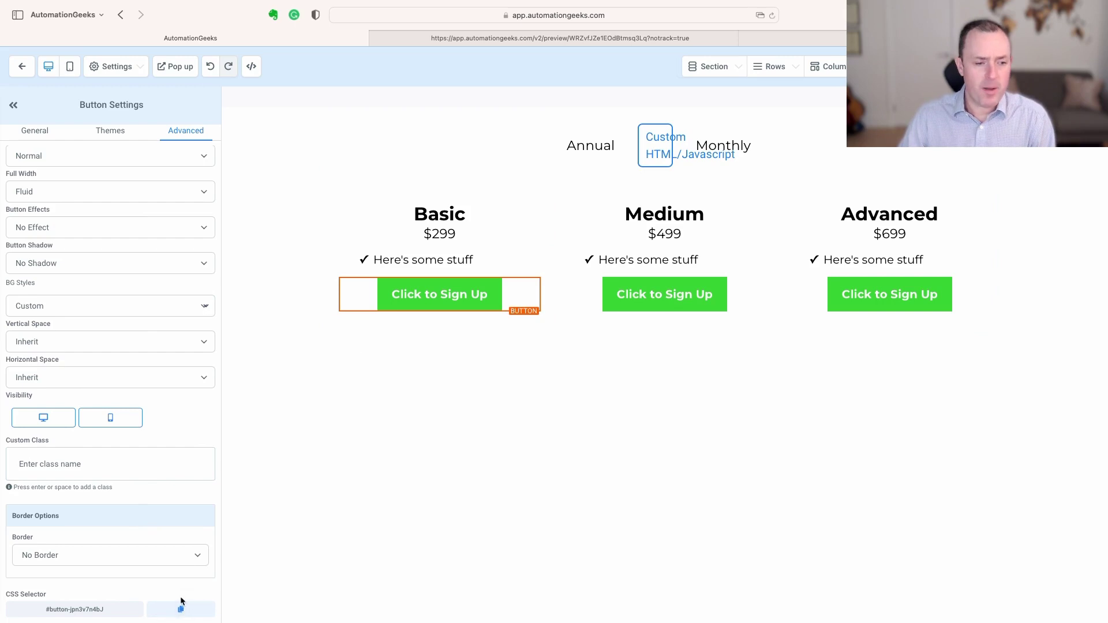
- In the toggle's custom code, replace the button1css value with the copied selector without its #, "button-jpn3v7n4bJ", and save the code
{"action": "left_click", "coordinate": [656, 153]}
{"action": "left_click", "coordinate": [144, 203]}
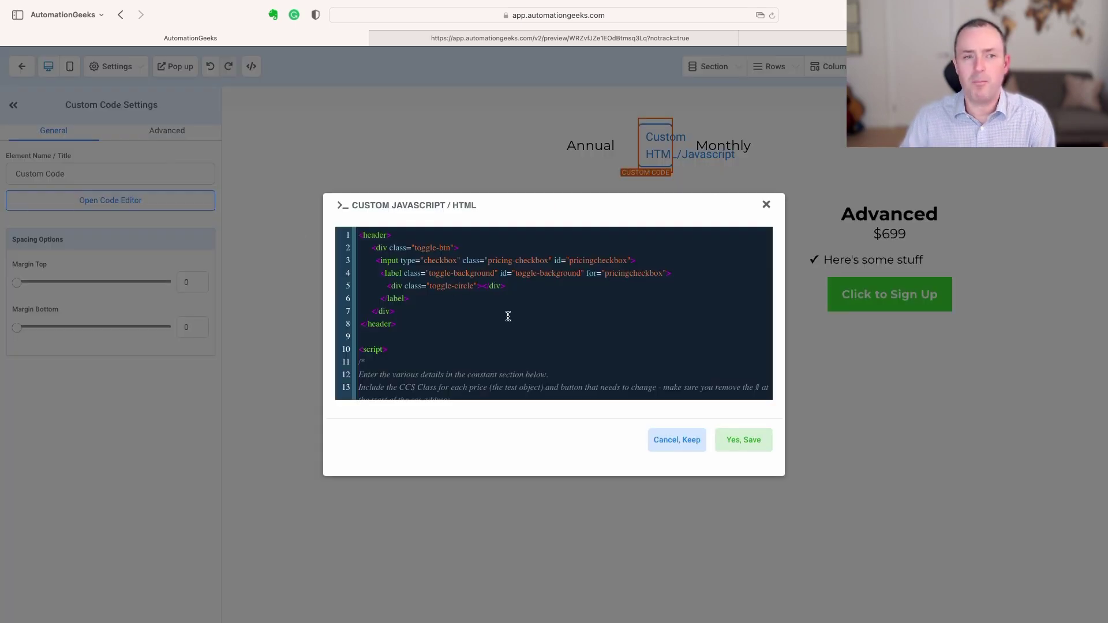
{"action": "scroll", "coordinate": [507, 316], "scroll_direction": "down", "scroll_amount": 5}
{"action": "scroll", "coordinate": [501, 316], "scroll_direction": "down", "scroll_amount": 2}
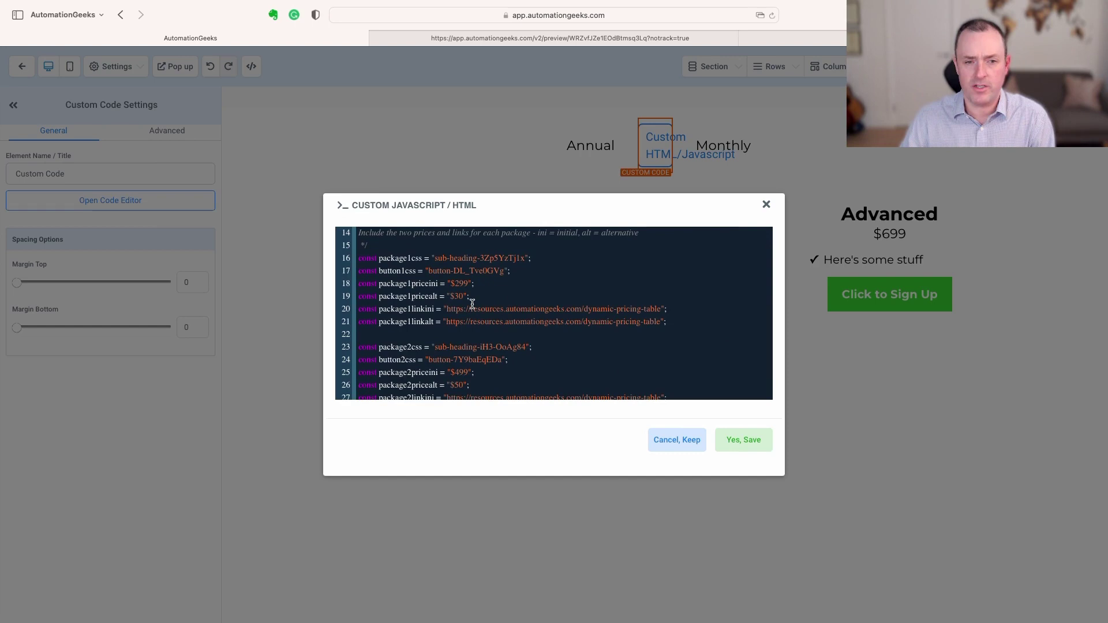
{"action": "left_click_drag", "start_coordinate": [428, 270], "coordinate": [501, 271]}
{"action": "key", "text": "super+v"}
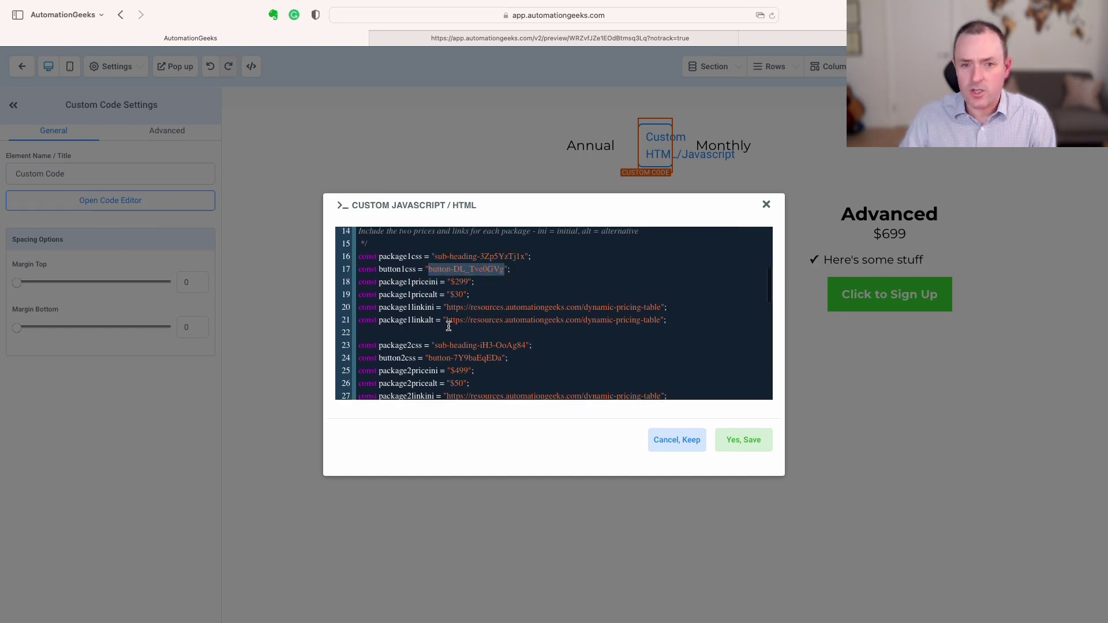
{"action": "left_click", "coordinate": [433, 270]}
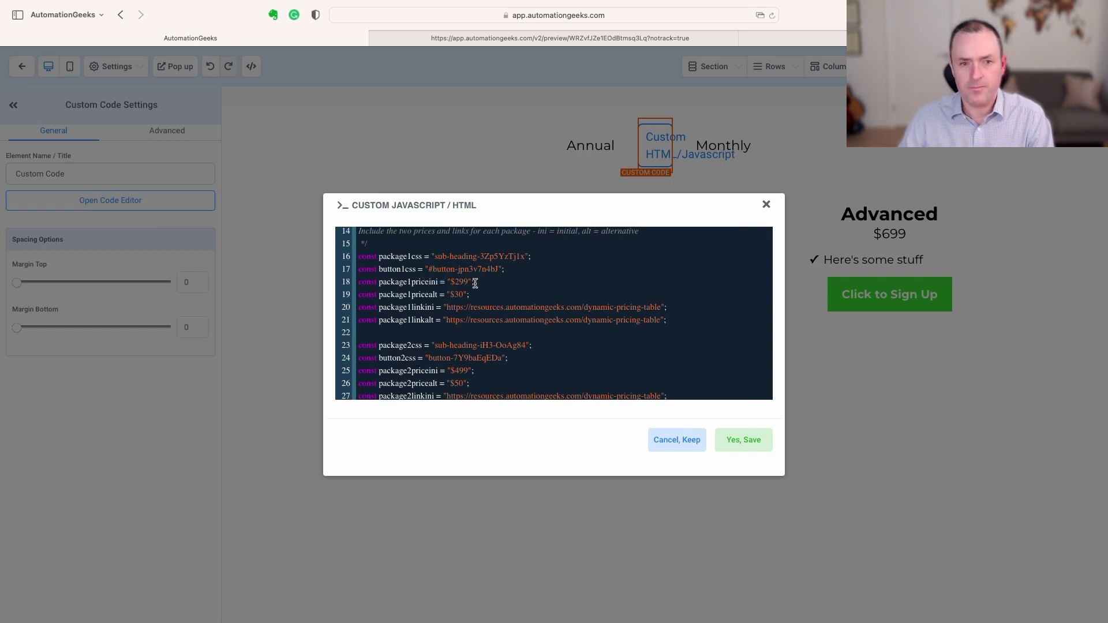
{"action": "key", "text": "BackSpace"}
{"action": "left_click", "coordinate": [736, 440]}
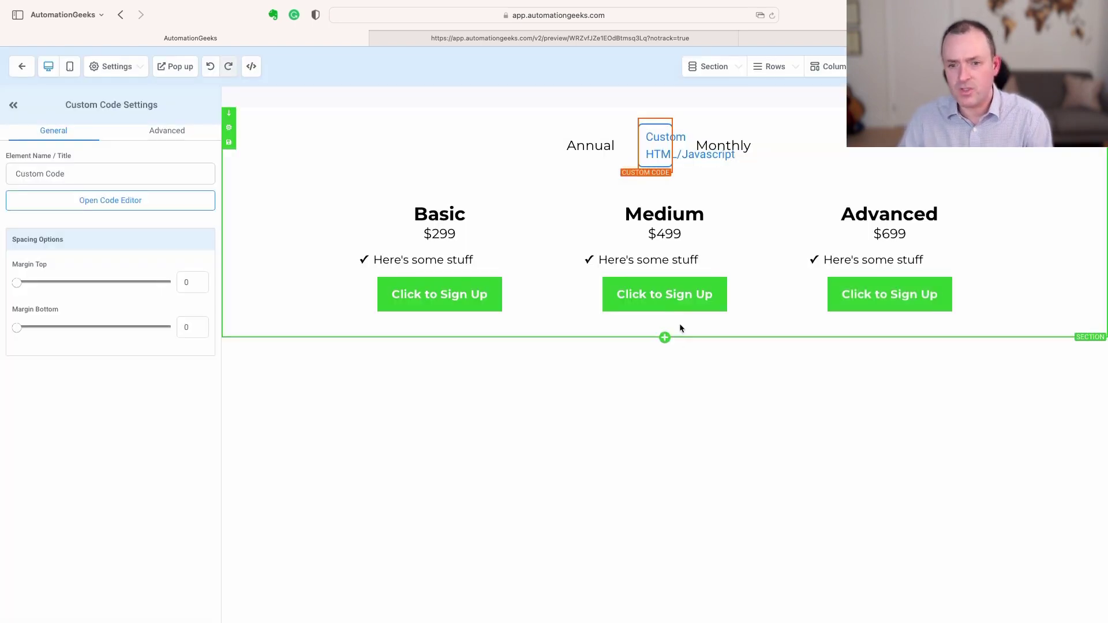
- Copy the CSS selector of the Medium column's "Click to Sign Up" button
{"action": "left_click", "coordinate": [672, 291]}
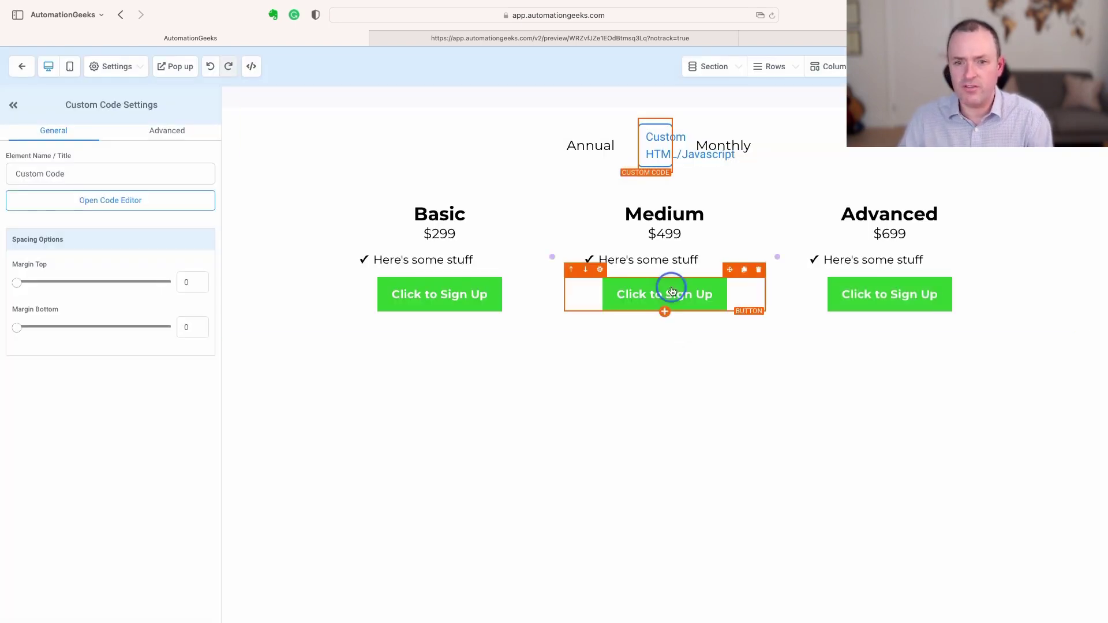
{"action": "left_click", "coordinate": [185, 130]}
{"action": "scroll", "coordinate": [157, 442], "scroll_direction": "down", "scroll_amount": 2}
{"action": "scroll", "coordinate": [158, 441], "scroll_direction": "up", "scroll_amount": 1}
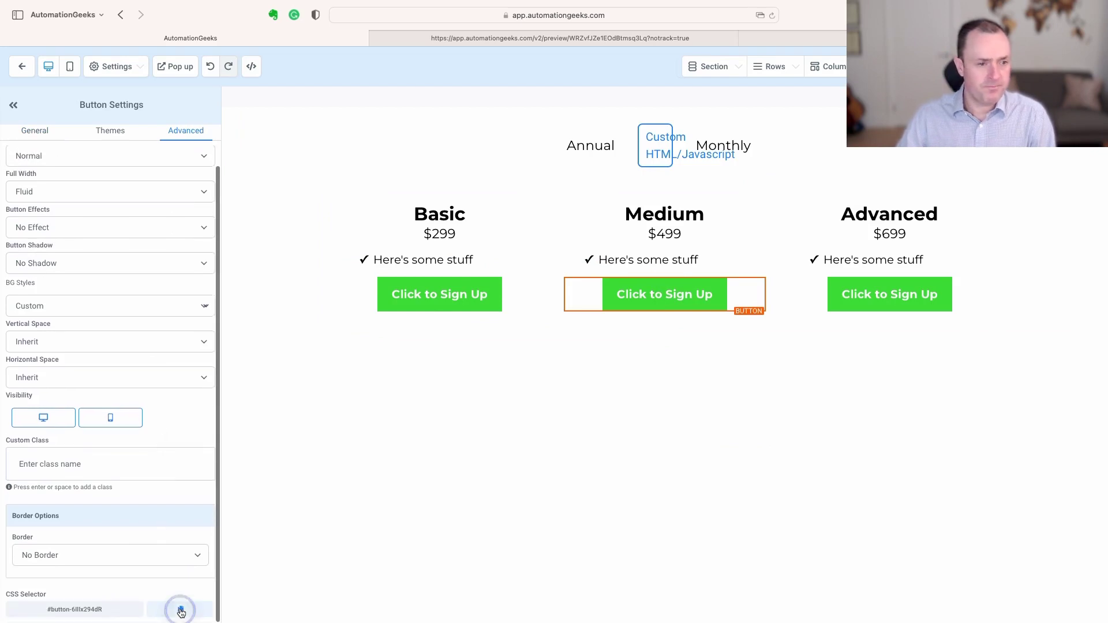
- In the toggle's custom code, replace the button2css value with the copied Medium button selector without its #, and save the code
{"action": "left_click", "coordinate": [658, 145]}
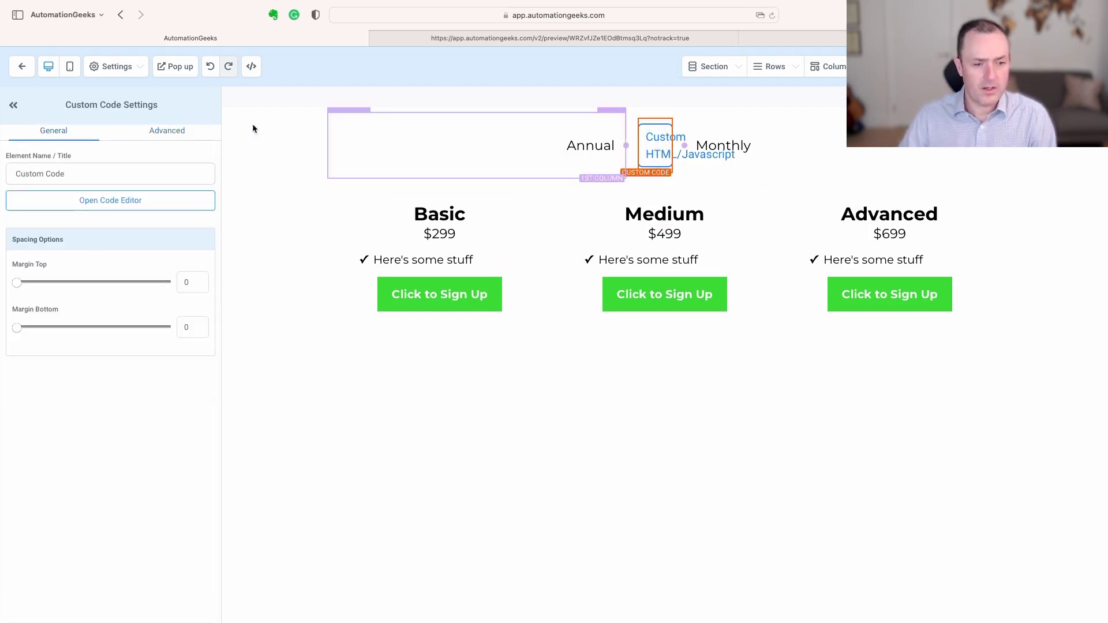
{"action": "left_click", "coordinate": [112, 206]}
{"action": "scroll", "coordinate": [502, 336], "scroll_direction": "down", "scroll_amount": 5}
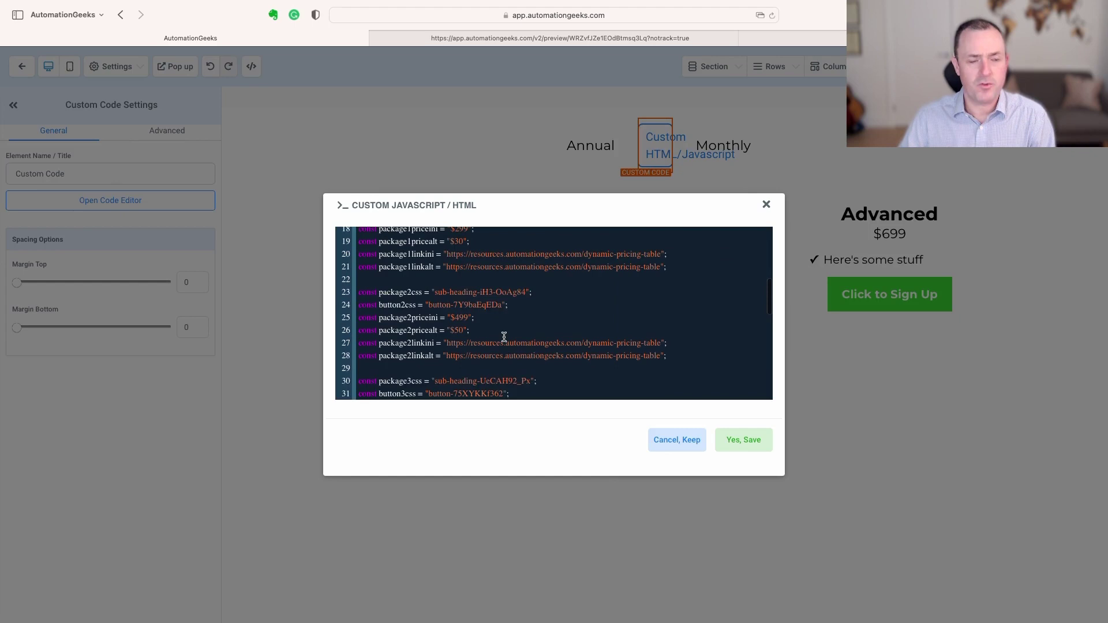
{"action": "left_click_drag", "start_coordinate": [428, 304], "coordinate": [501, 305]}
{"action": "key", "text": "super+v"}
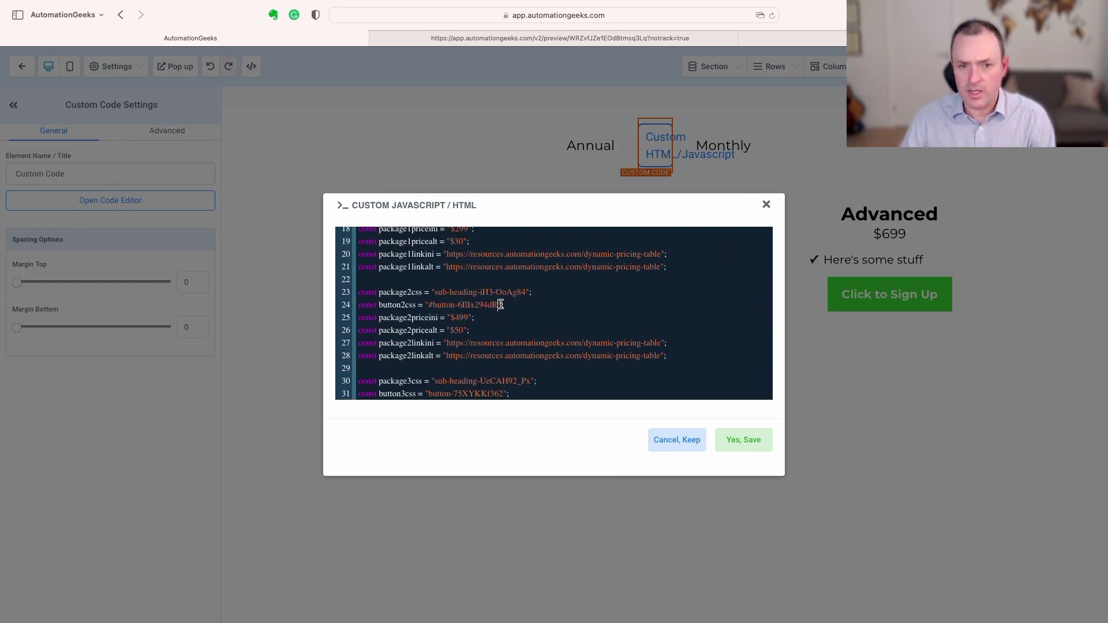
{"action": "left_click", "coordinate": [433, 304]}
{"action": "key", "text": "BackSpace"}
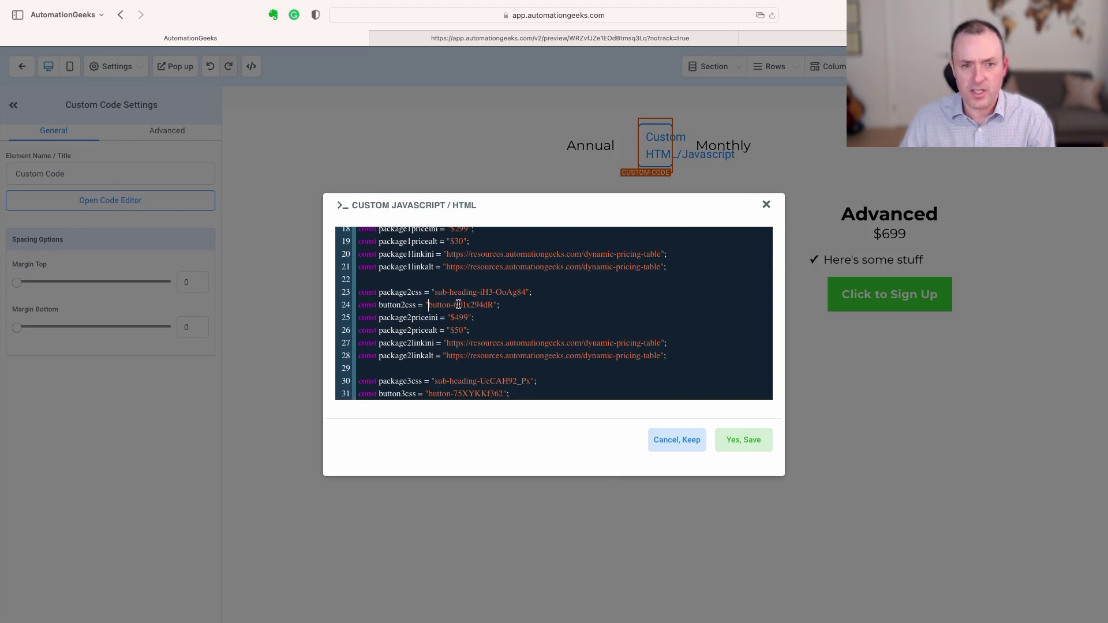
{"action": "left_click", "coordinate": [729, 443]}
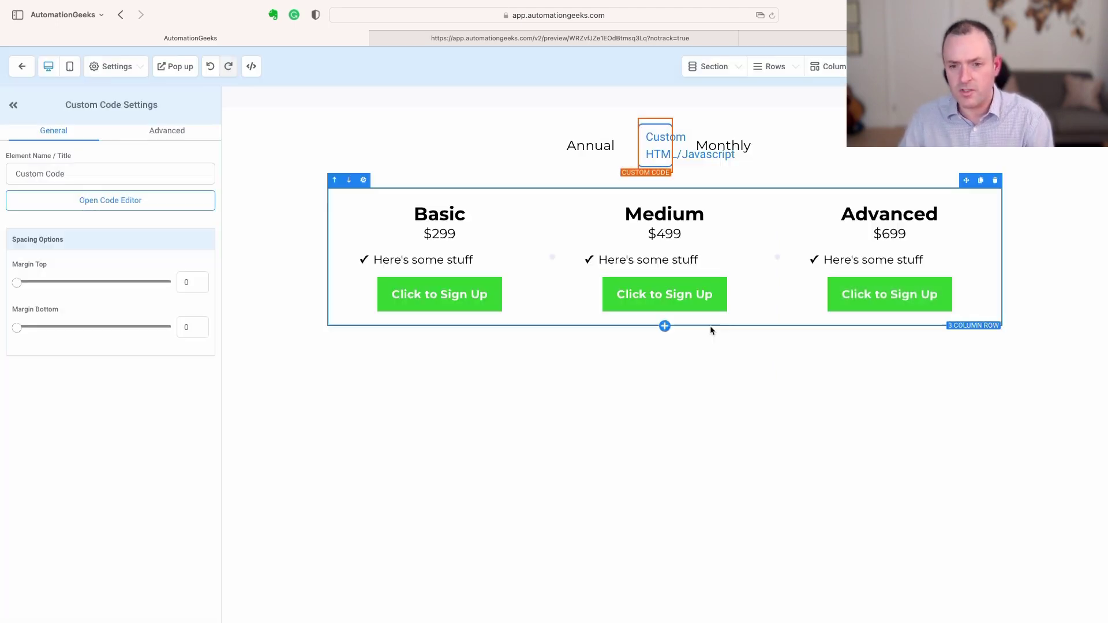
- Copy the CSS selector of the Advanced column's "Click to Sign Up" button
{"action": "left_click", "coordinate": [901, 305]}
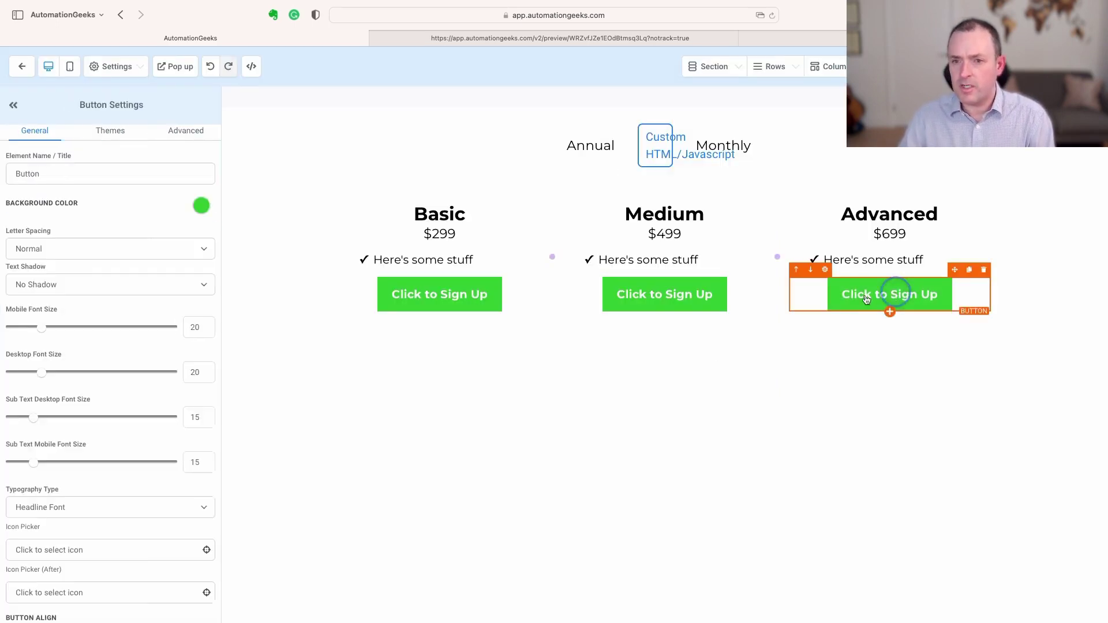
{"action": "left_click", "coordinate": [188, 137]}
{"action": "scroll", "coordinate": [161, 490], "scroll_direction": "down", "scroll_amount": 3}
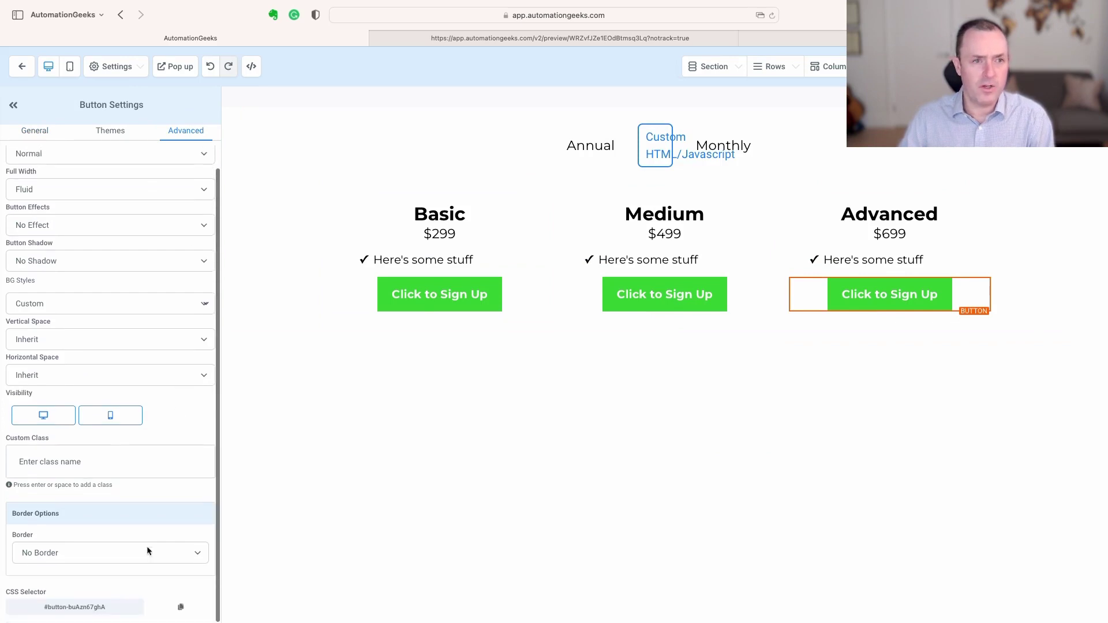
{"action": "left_click", "coordinate": [171, 612]}
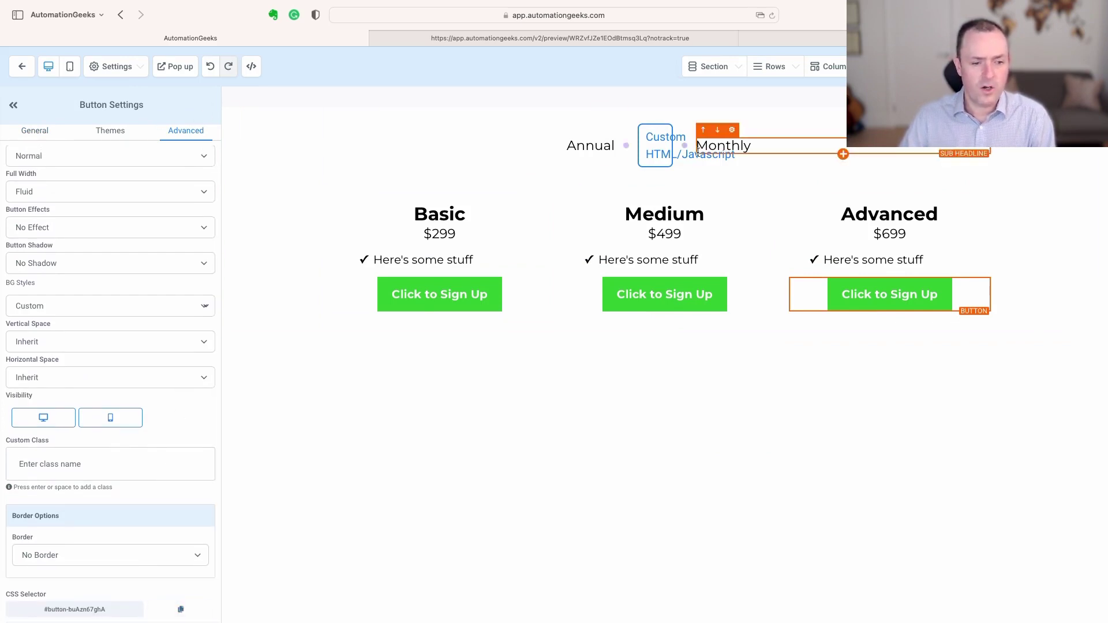
- In the toggle's custom code, replace the button3css value with the copied Advanced button selector without its #, "button-buAzn67ghA", and save the code
{"action": "left_click", "coordinate": [656, 147]}
{"action": "left_click", "coordinate": [81, 199]}
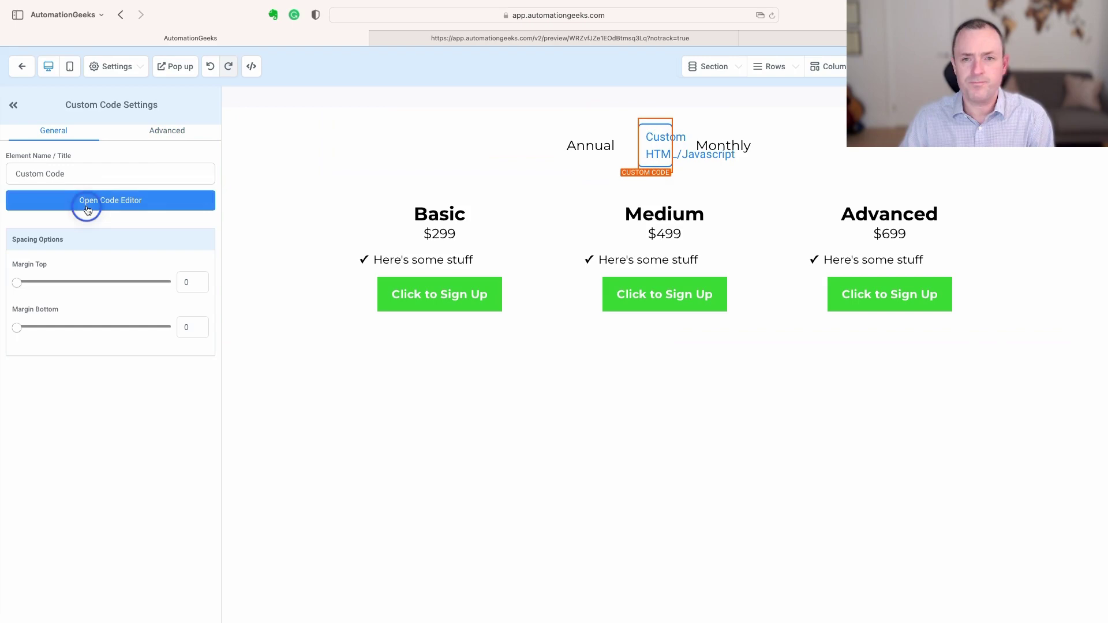
{"action": "scroll", "coordinate": [529, 325], "scroll_direction": "down", "scroll_amount": 10}
{"action": "scroll", "coordinate": [530, 325], "scroll_direction": "up", "scroll_amount": 8}
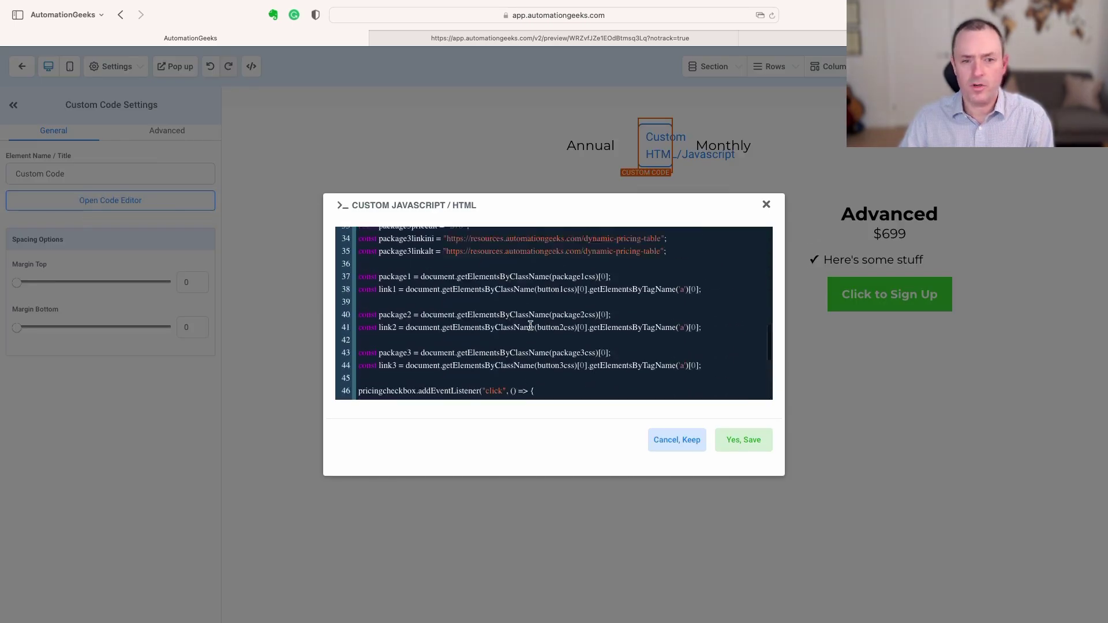
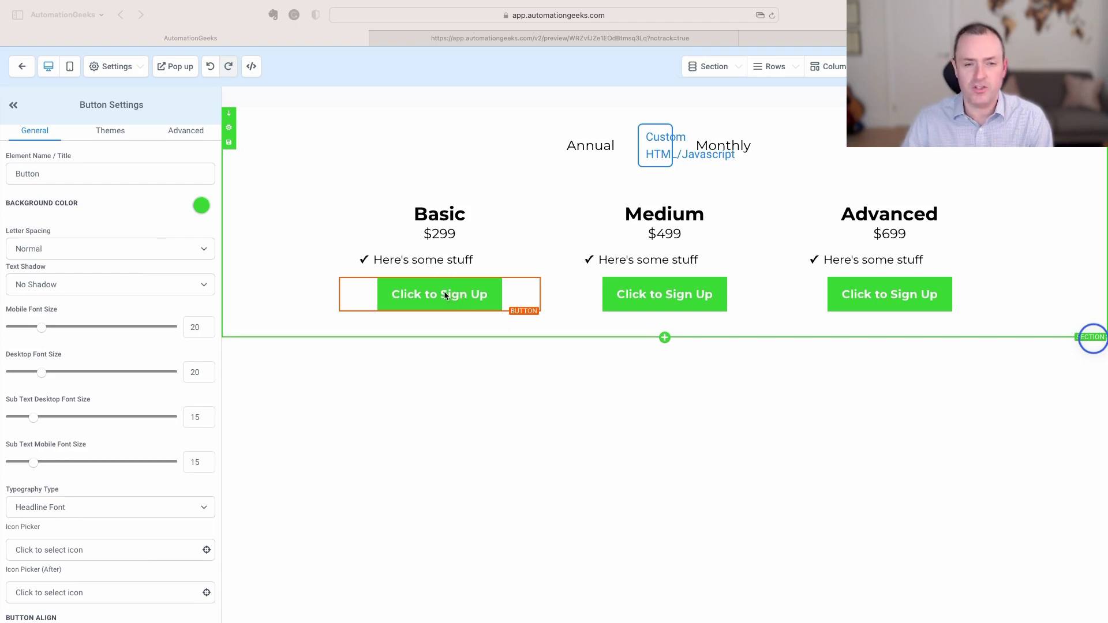
{"action": "left_click", "coordinate": [662, 153]}
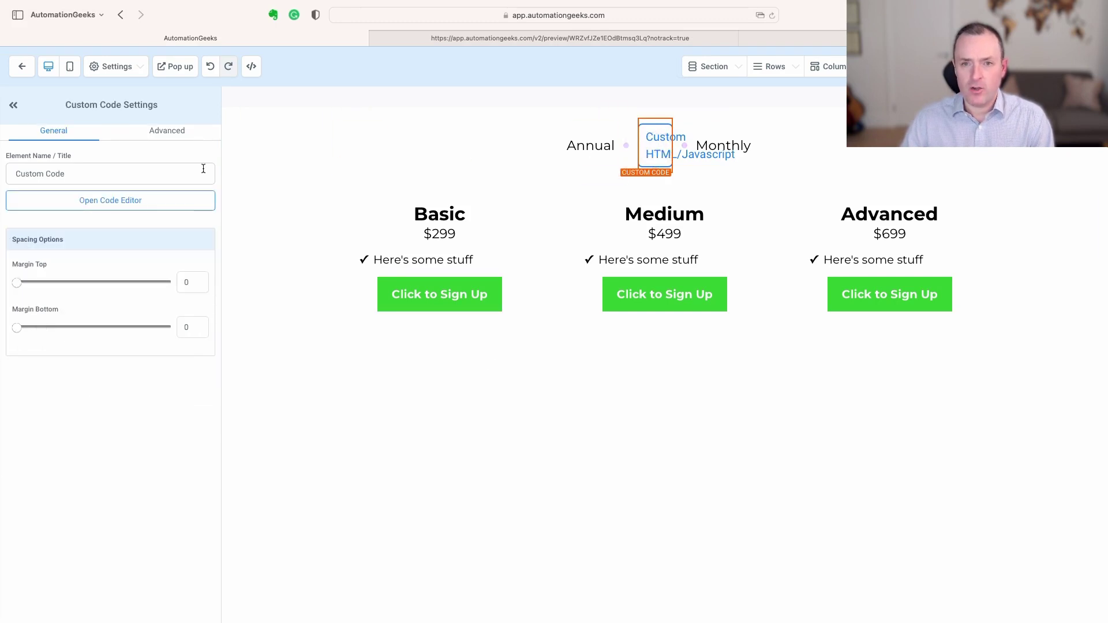
{"action": "left_click", "coordinate": [99, 200]}
{"action": "scroll", "coordinate": [516, 336], "scroll_direction": "down", "scroll_amount": 2}
{"action": "scroll", "coordinate": [516, 336], "scroll_direction": "down", "scroll_amount": 3}
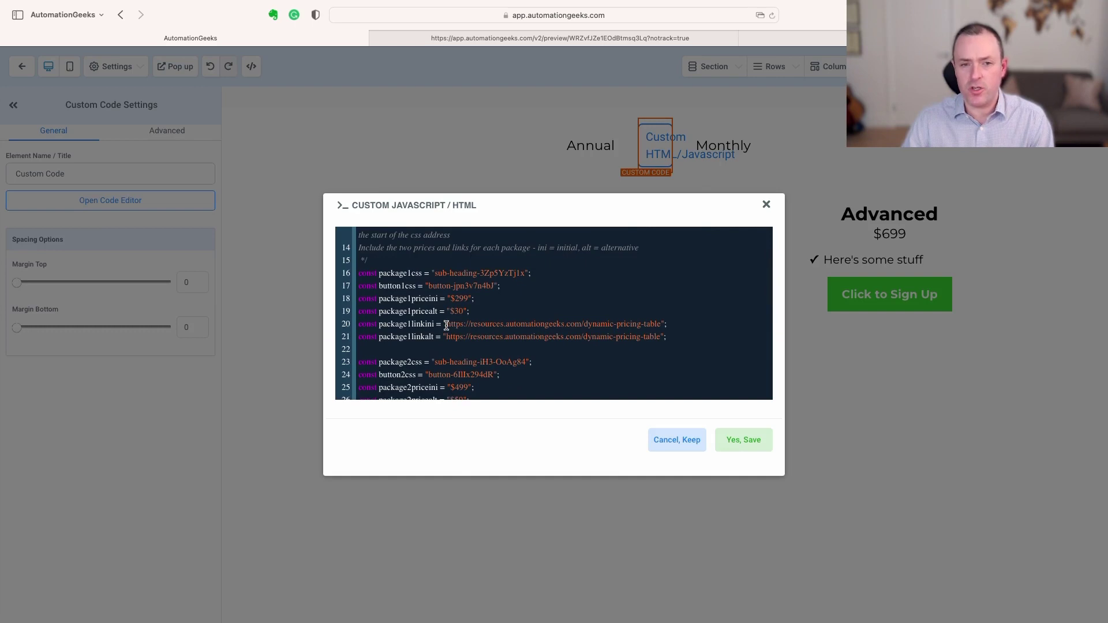
{"action": "left_click_drag", "start_coordinate": [448, 324], "coordinate": [662, 327]}
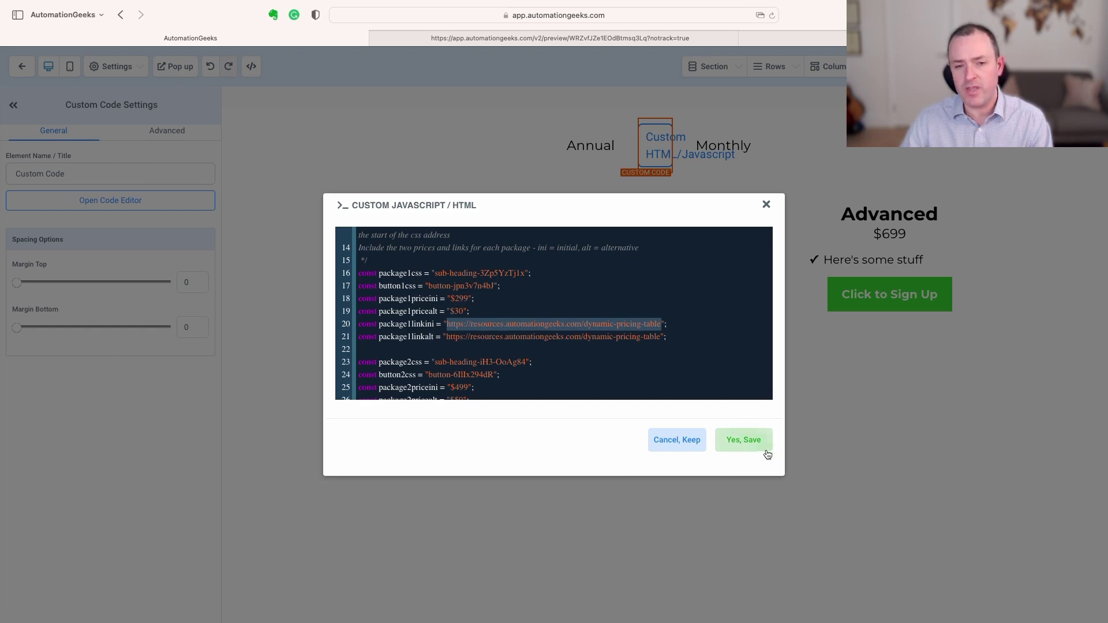
{"action": "left_click", "coordinate": [745, 440]}
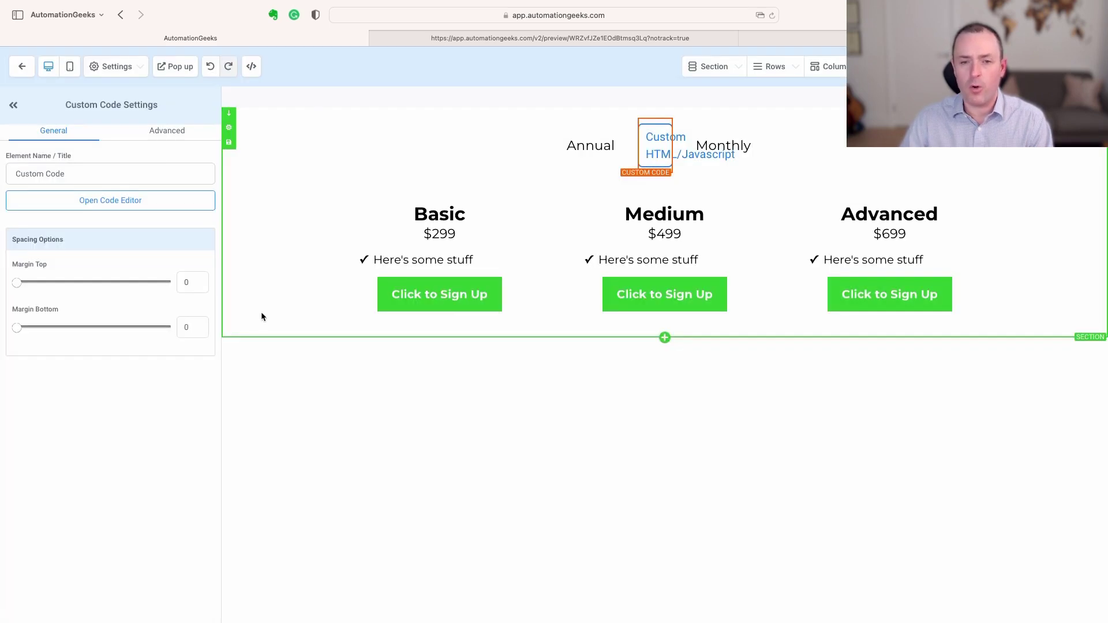
- Link the Basic column's "Click to Sign Up" button to the copied dynamic-pricing-table website URL and make it open in a new tab
{"action": "left_click", "coordinate": [435, 301]}
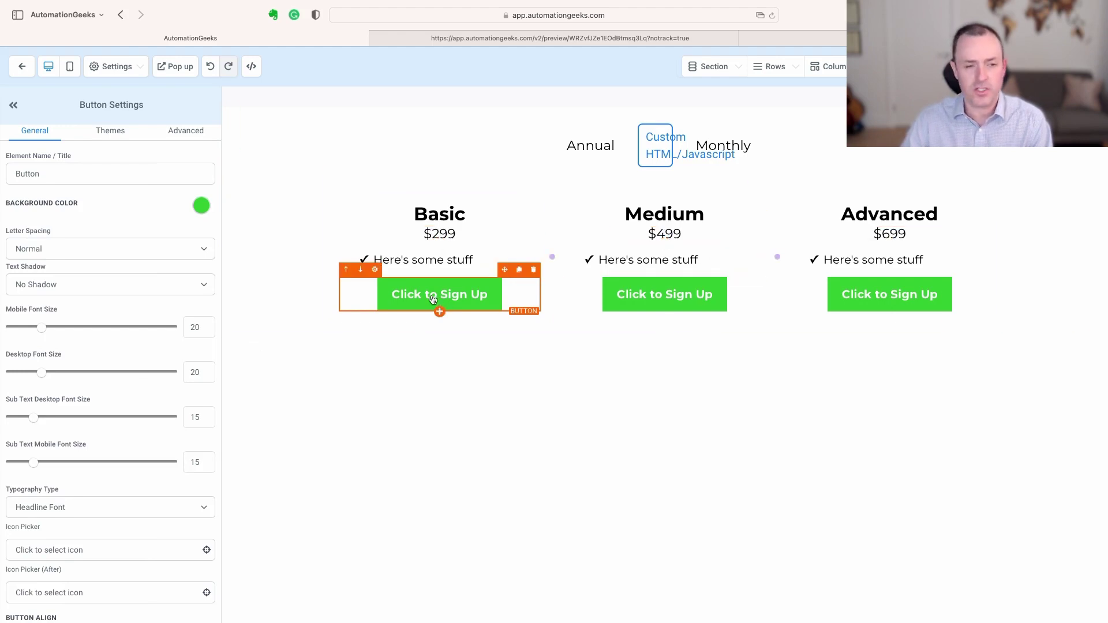
{"action": "scroll", "coordinate": [181, 383], "scroll_direction": "down", "scroll_amount": 10}
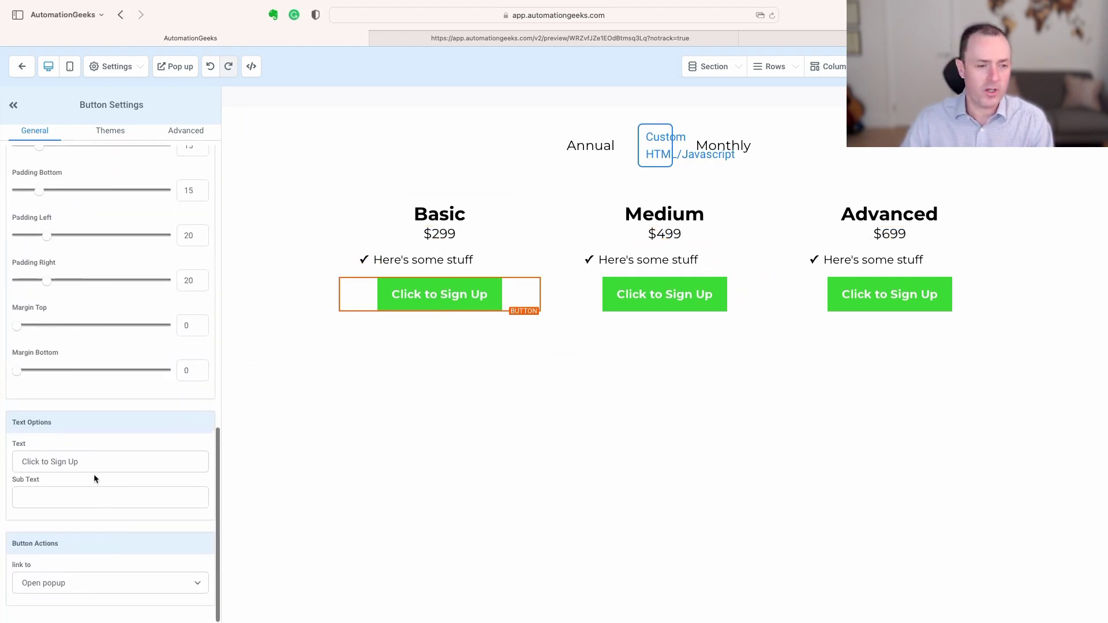
{"action": "left_click", "coordinate": [94, 583]}
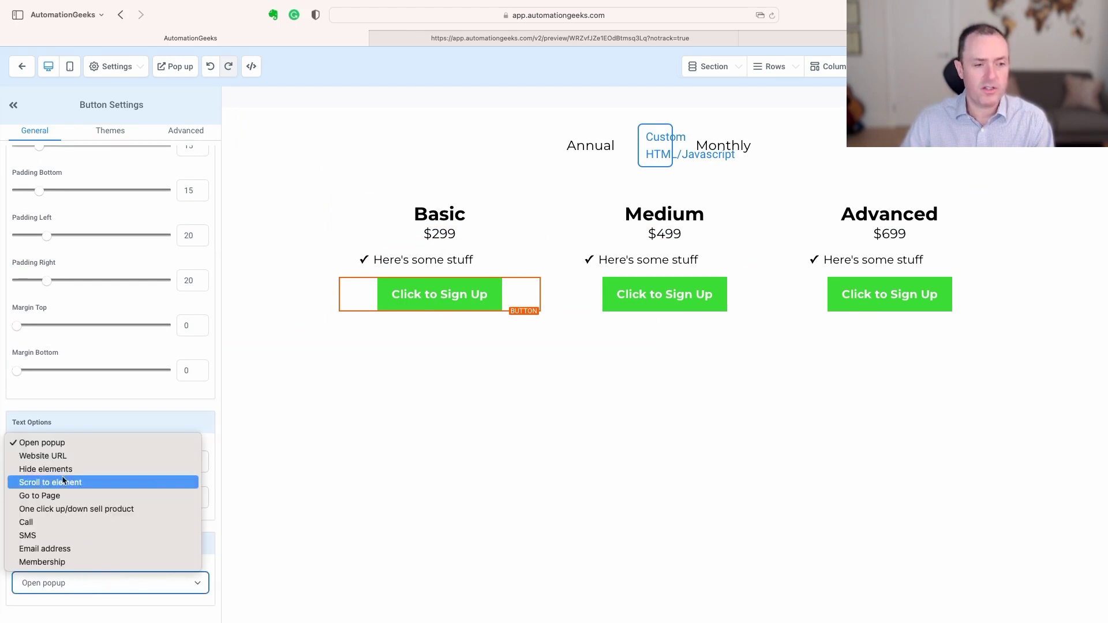
{"action": "left_click", "coordinate": [52, 456]}
{"action": "scroll", "coordinate": [48, 597], "scroll_direction": "down", "scroll_amount": 2}
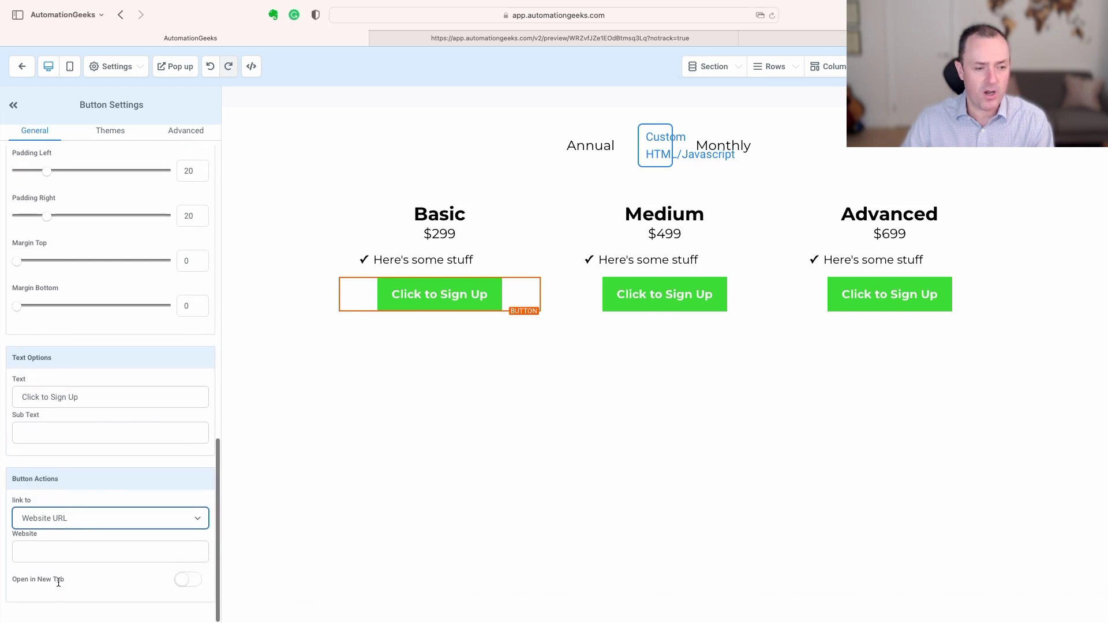
{"action": "left_click", "coordinate": [38, 552]}
{"action": "key", "text": "super+v"}
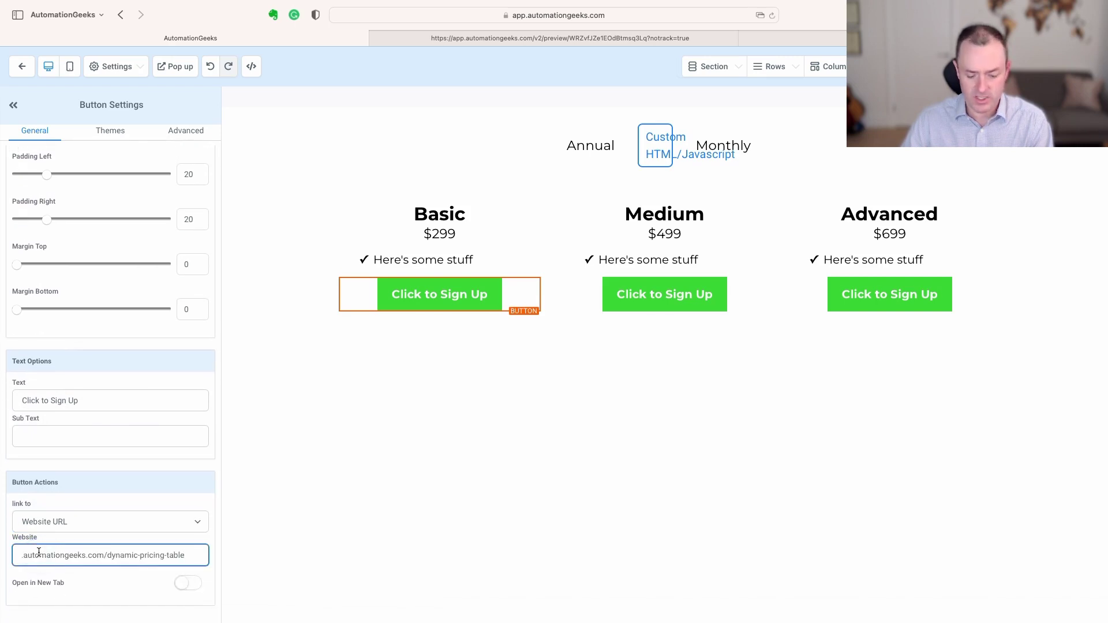
{"action": "left_click", "coordinate": [181, 582]}
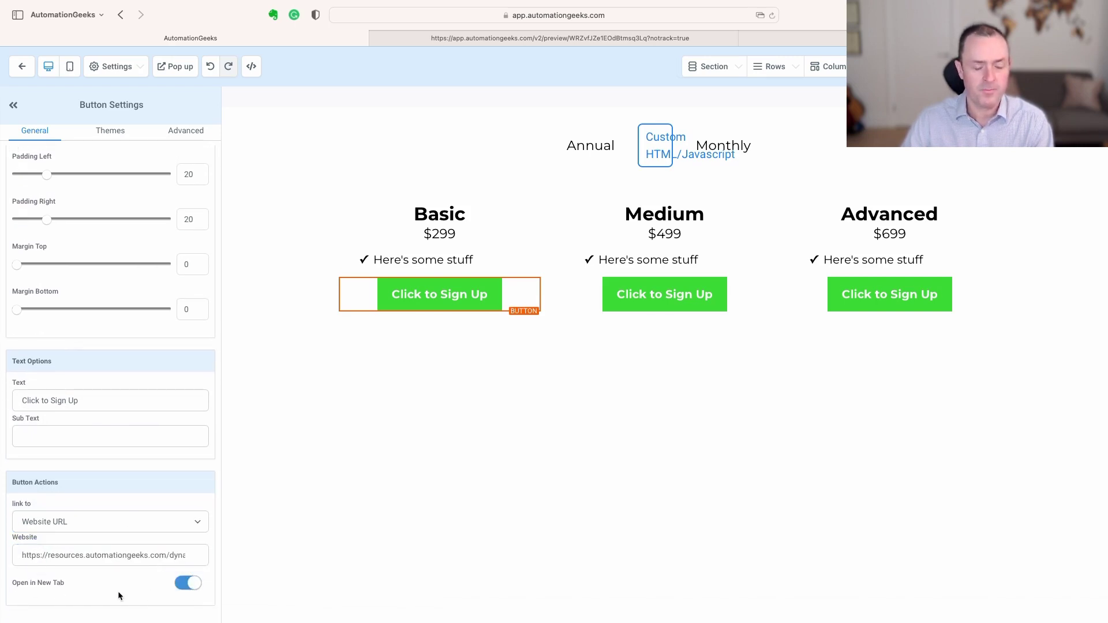
- Link the Medium column's "Click to Sign Up" button to the same copied website URL, opening in a new tab
{"action": "left_click", "coordinate": [660, 294]}
{"action": "left_click", "coordinate": [94, 589]}
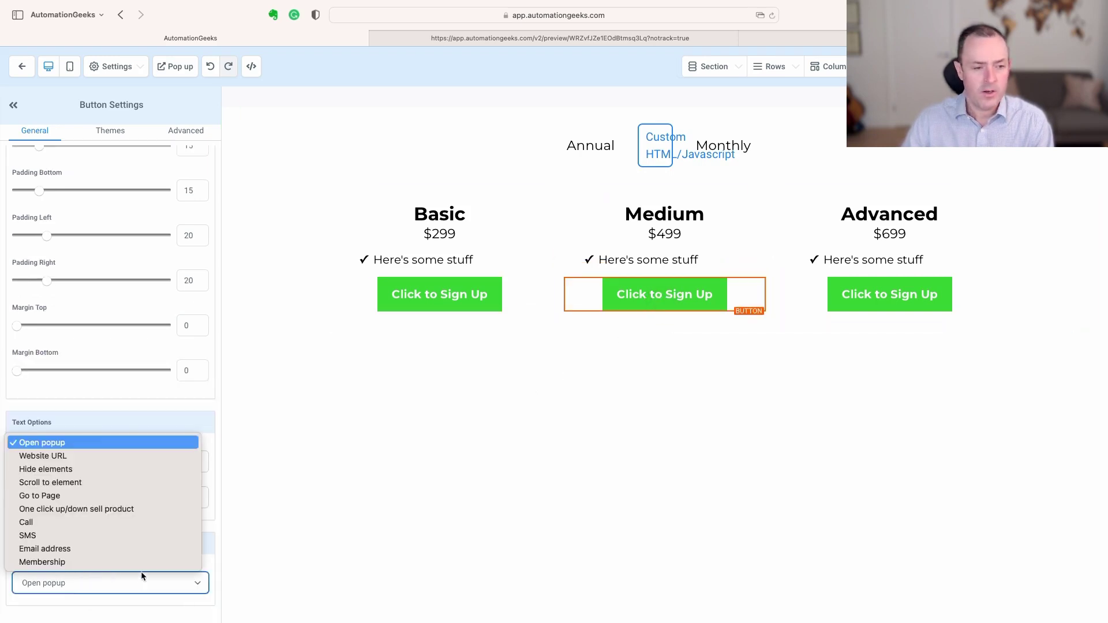
{"action": "left_click", "coordinate": [71, 456]}
{"action": "scroll", "coordinate": [112, 562], "scroll_direction": "down", "scroll_amount": 2}
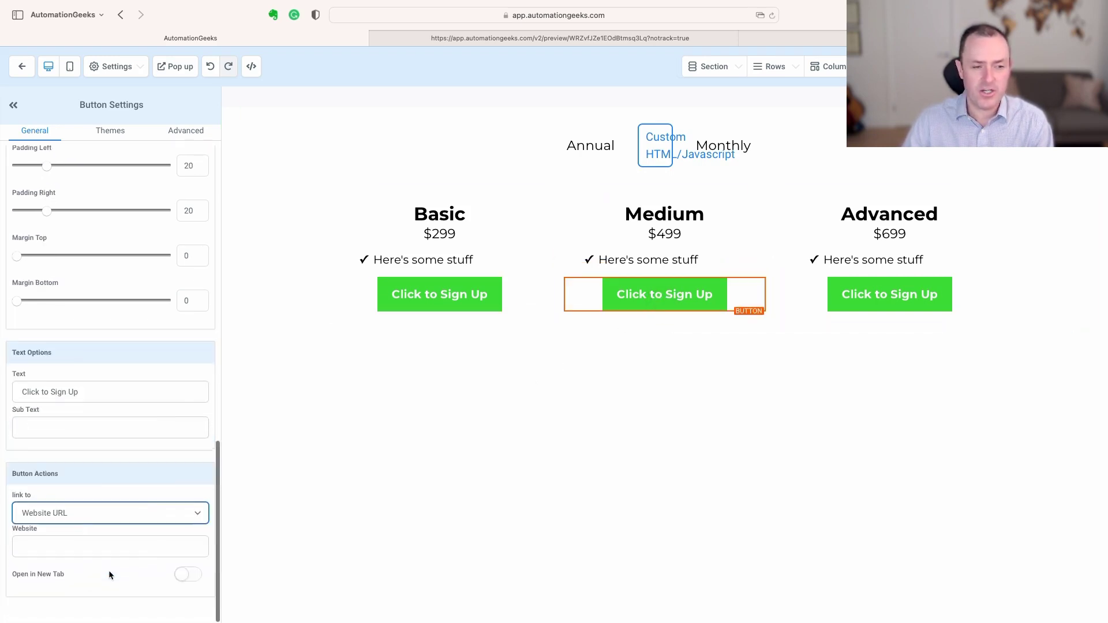
{"action": "left_click", "coordinate": [61, 553]}
{"action": "key", "text": "super+v"}
{"action": "left_click", "coordinate": [195, 582]}
- Link the Advanced column's "Click to Sign Up" button to the copied website URL and enable opening in a new tab
{"action": "left_click", "coordinate": [898, 288]}
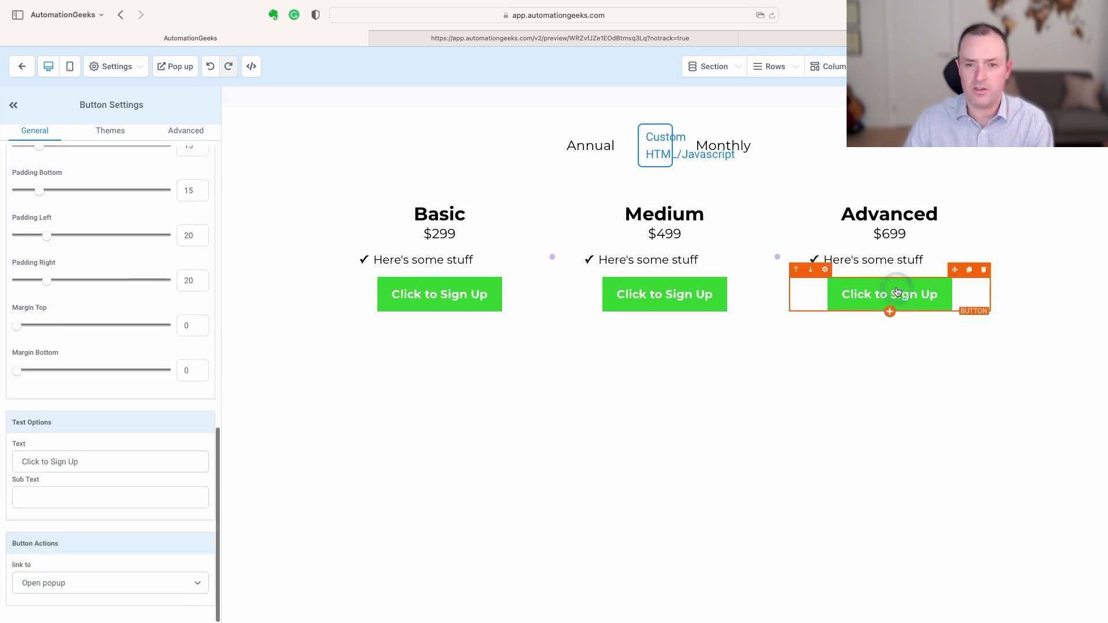
{"action": "left_click", "coordinate": [133, 583]}
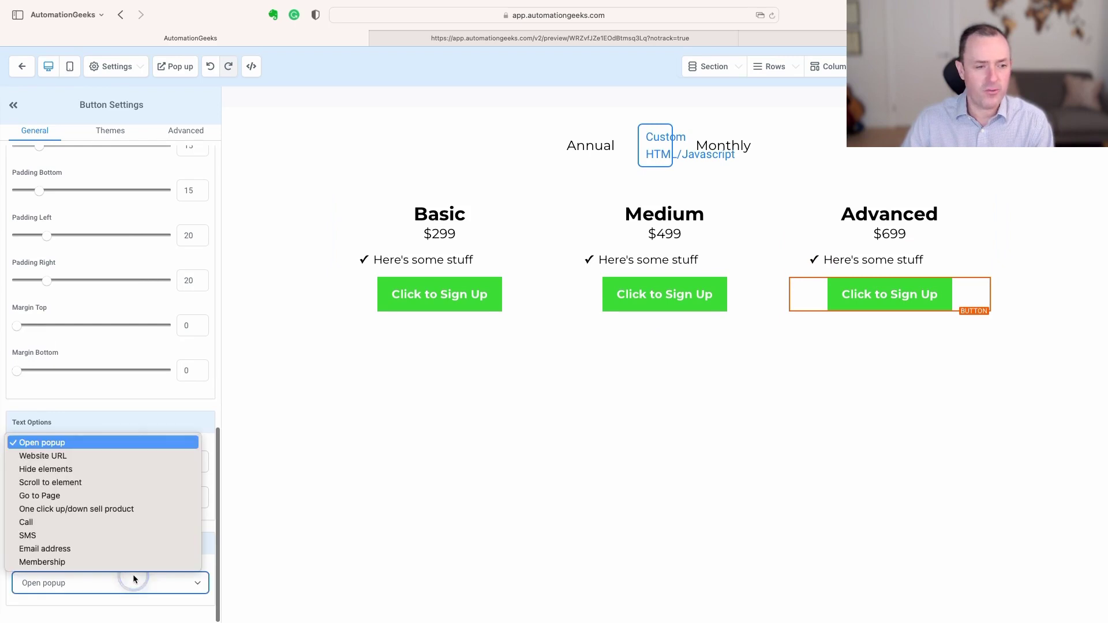
{"action": "left_click", "coordinate": [79, 456]}
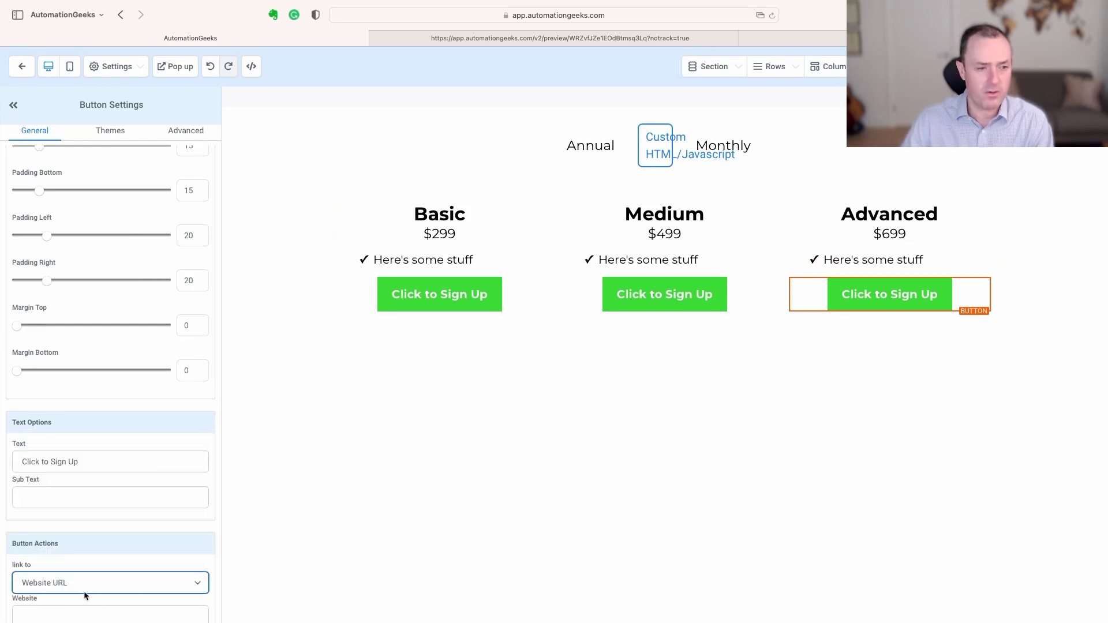
{"action": "left_click", "coordinate": [62, 609]}
{"action": "key", "text": "super+v"}
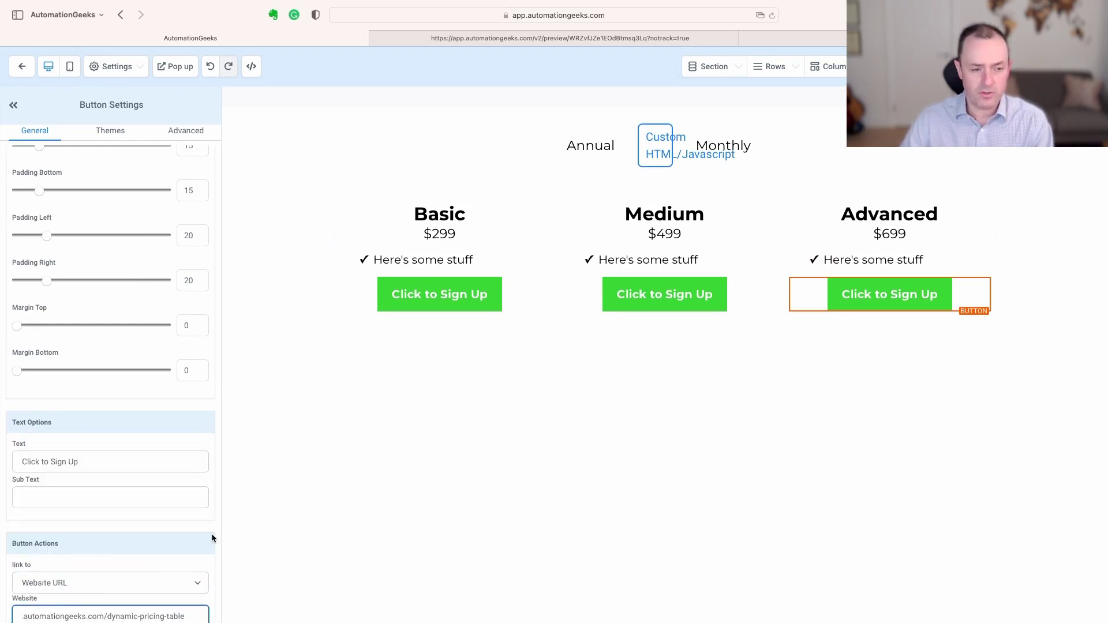
{"action": "scroll", "coordinate": [140, 526], "scroll_direction": "down", "scroll_amount": 2}
{"action": "left_click", "coordinate": [187, 584]}
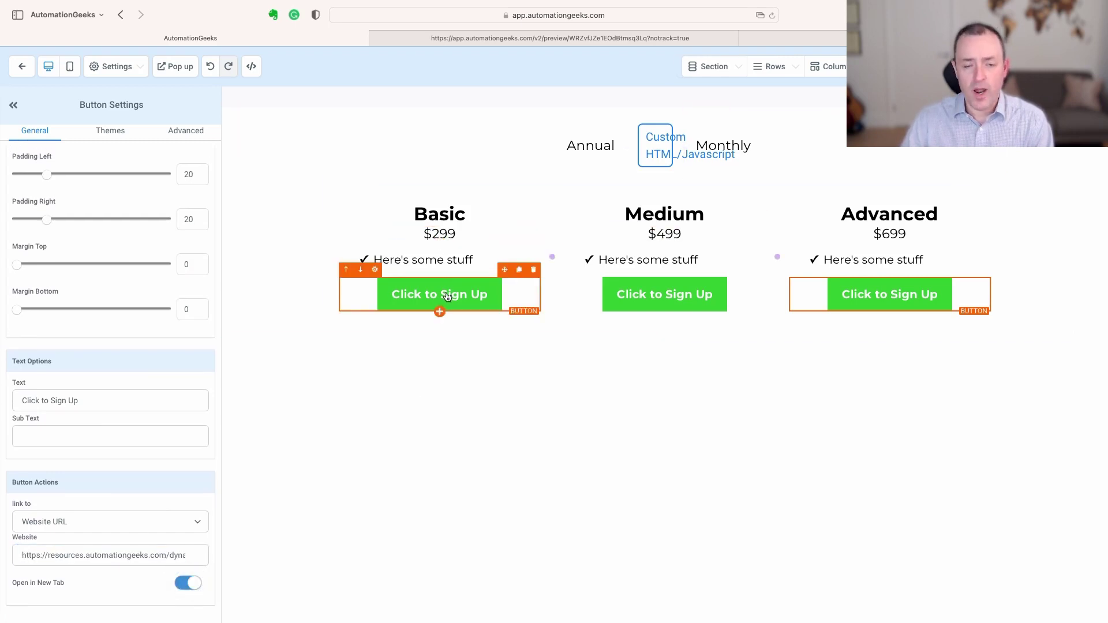
- Test the pricing table in the page preview by switching the toggle to Monthly and back to Annual
{"action": "left_click", "coordinate": [658, 146]}
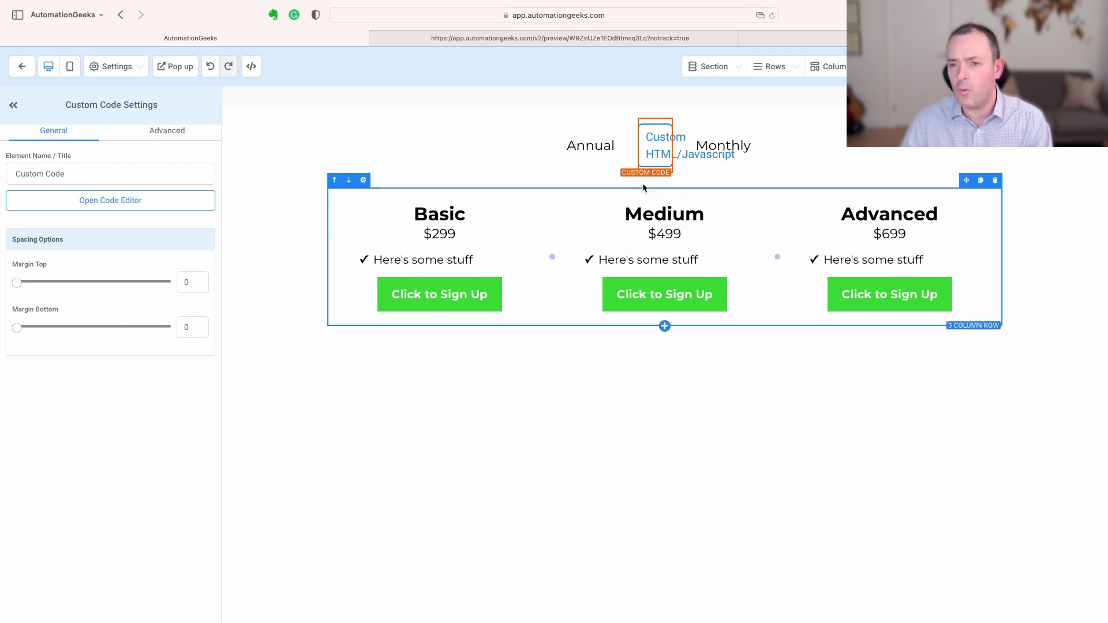
{"action": "left_click", "coordinate": [552, 37]}
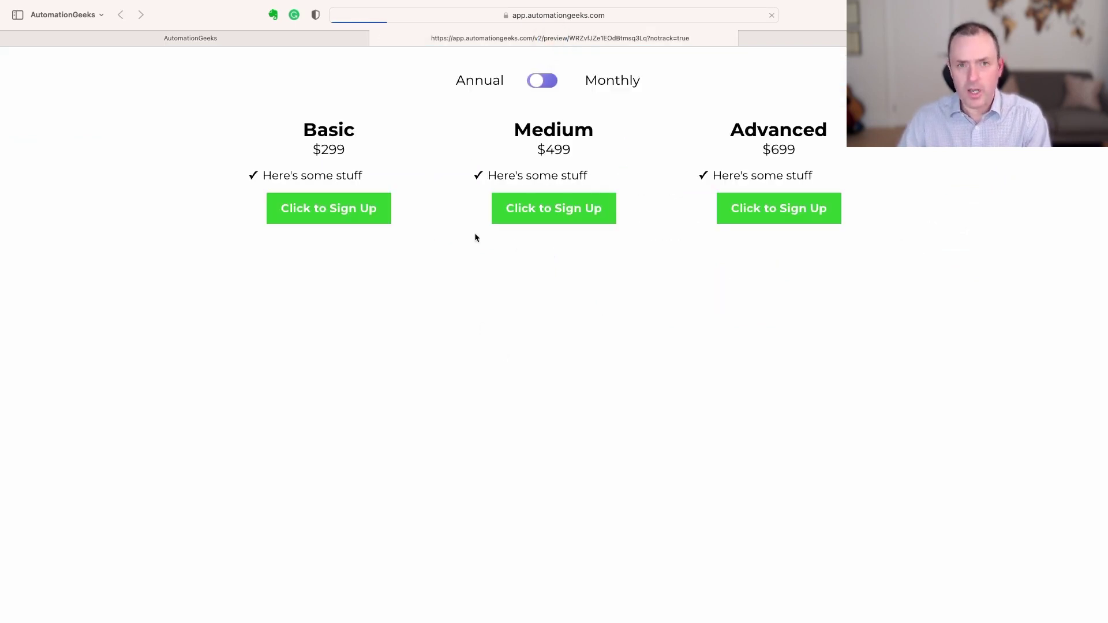
{"action": "left_click", "coordinate": [536, 81]}
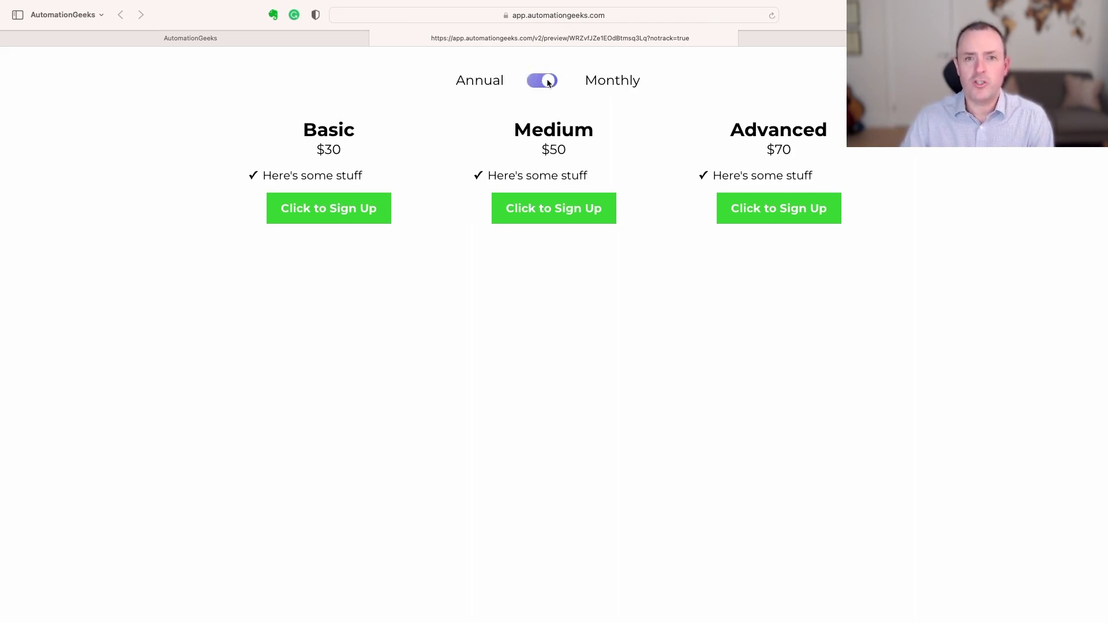
{"action": "left_click", "coordinate": [546, 82]}
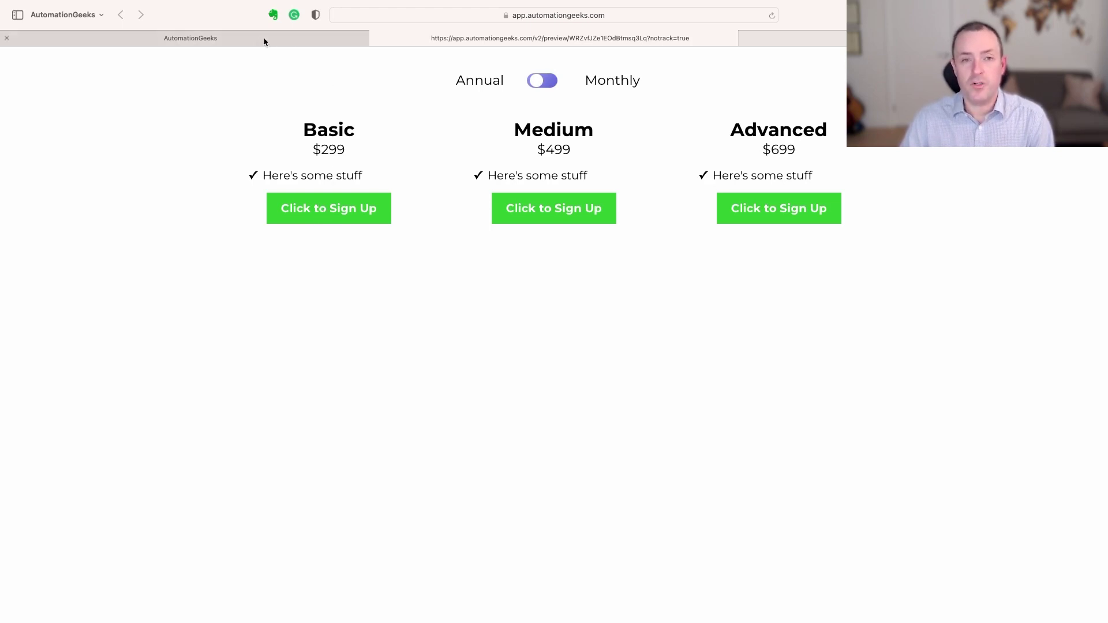
- Return to the page editor and review the toggle's custom code, from the package constants through the pricingcheckbox click listener
{"action": "mouse_move", "coordinate": [239, 39]}
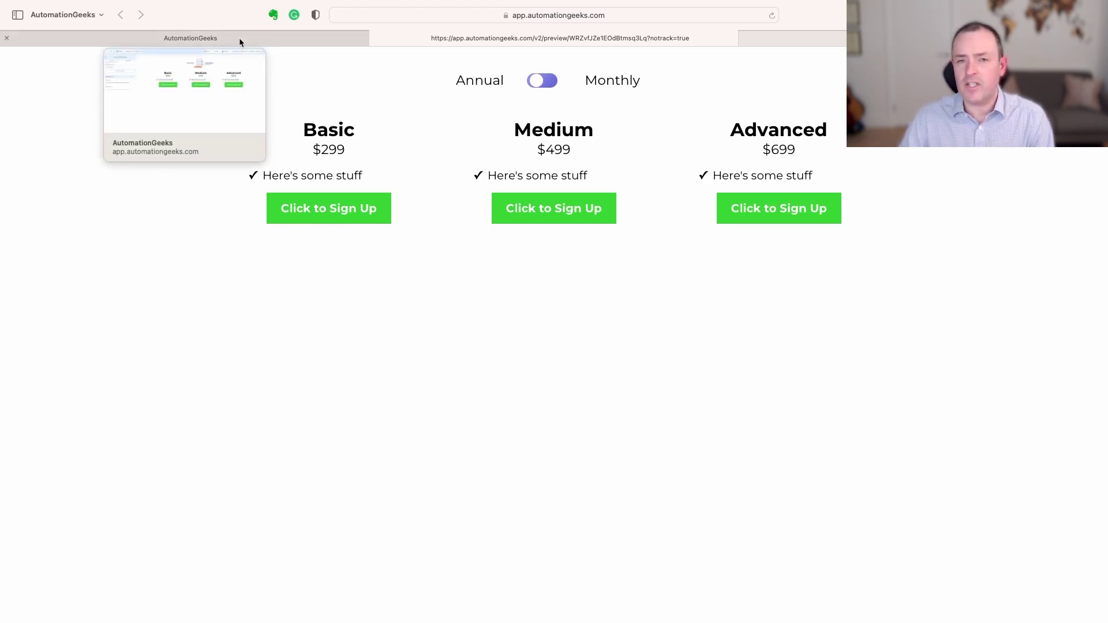
{"action": "left_click", "coordinate": [240, 40]}
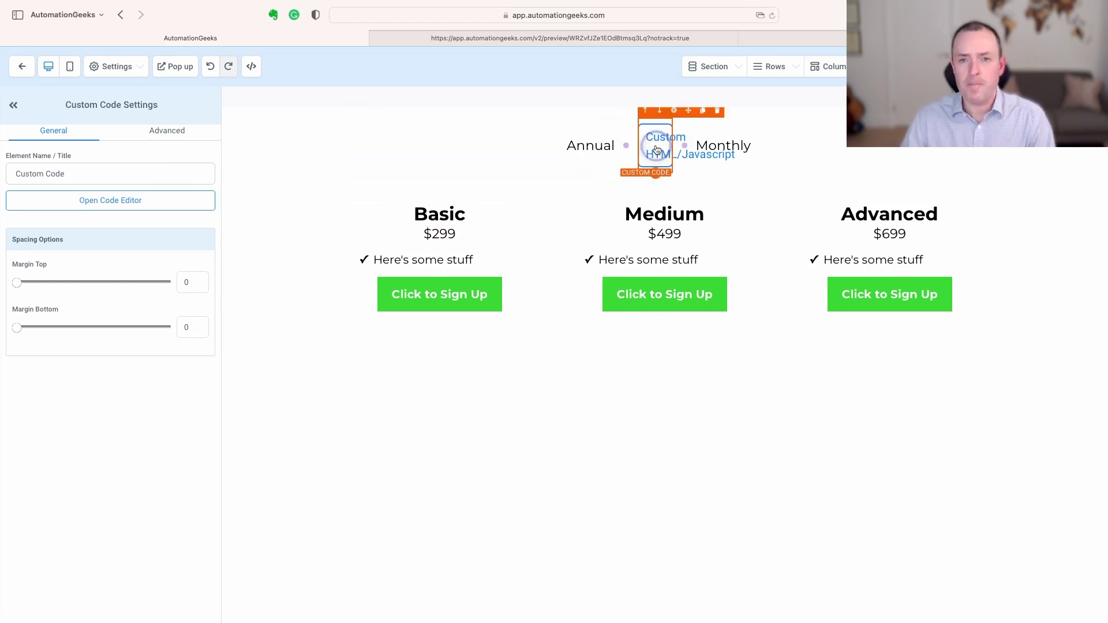
{"action": "left_click", "coordinate": [131, 201]}
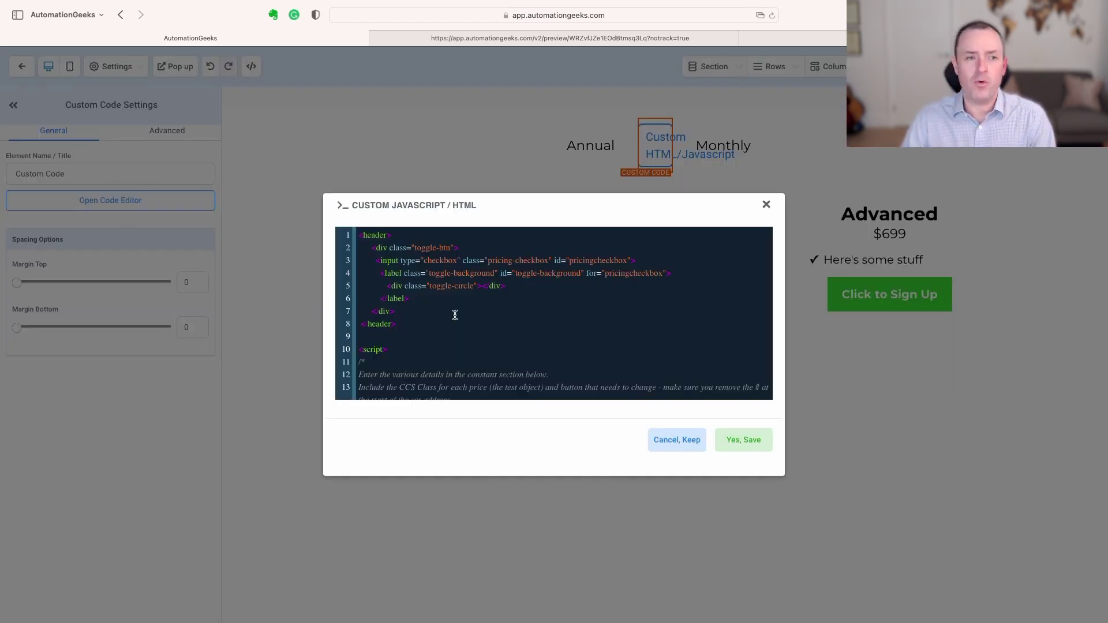
{"action": "scroll", "coordinate": [517, 326], "scroll_direction": "down", "scroll_amount": 6}
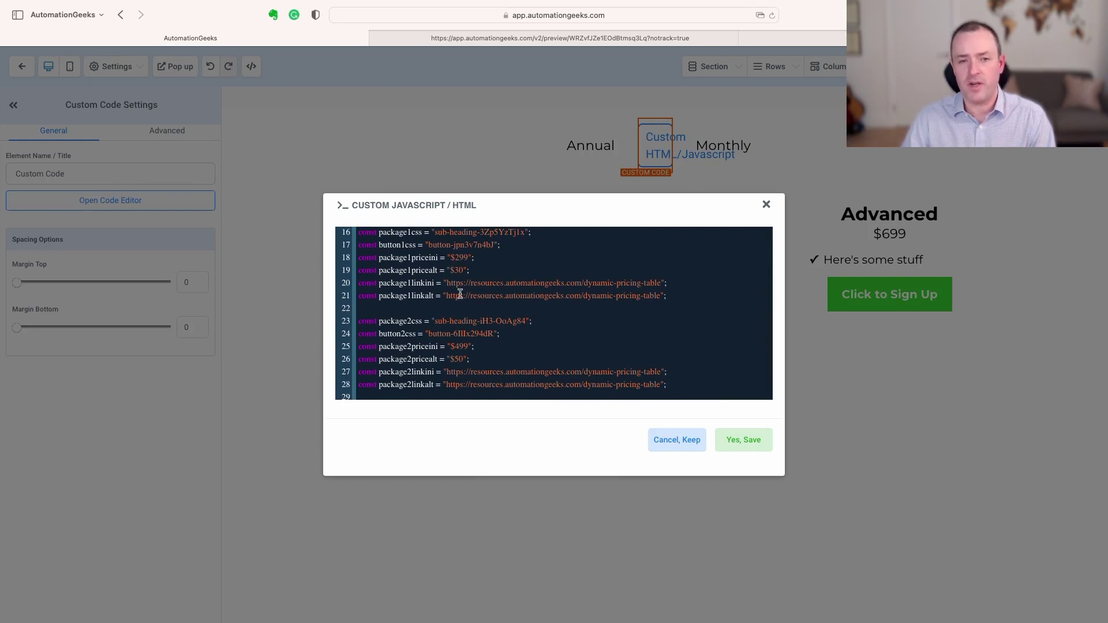
{"action": "scroll", "coordinate": [562, 309], "scroll_direction": "down", "scroll_amount": 1}
{"action": "scroll", "coordinate": [560, 310], "scroll_direction": "down", "scroll_amount": 2}
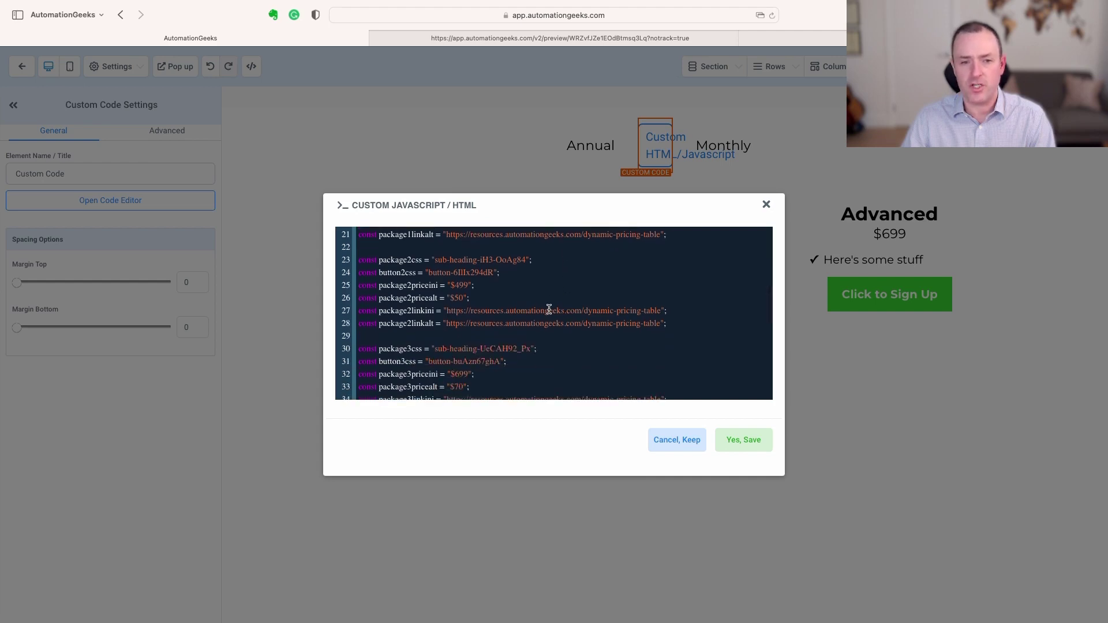
{"action": "scroll", "coordinate": [552, 308], "scroll_direction": "down", "scroll_amount": 5}
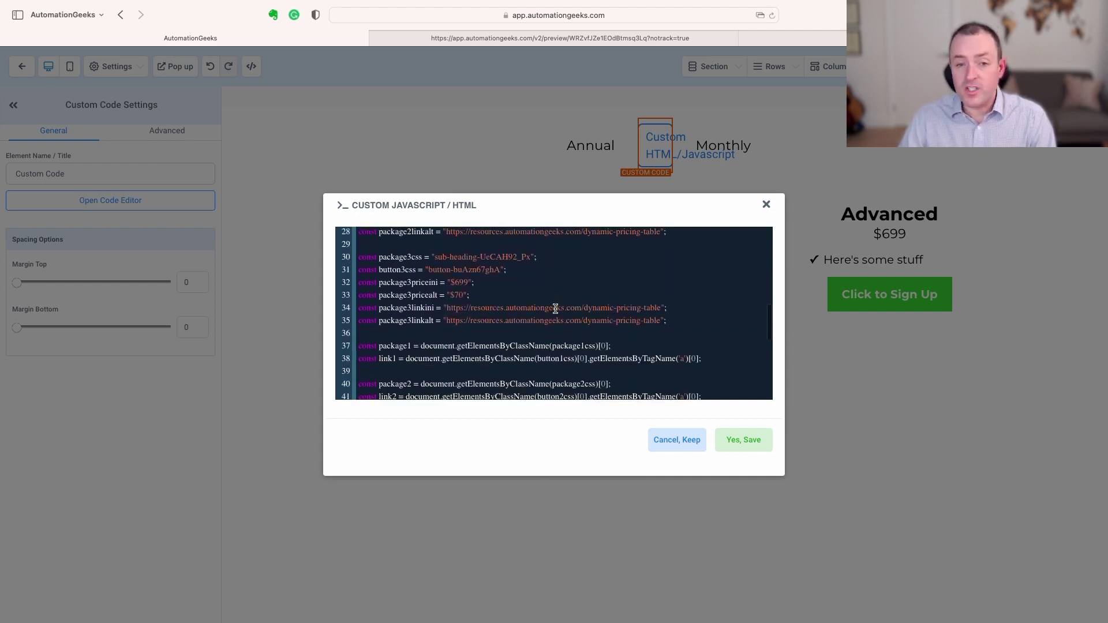
{"action": "scroll", "coordinate": [554, 309], "scroll_direction": "up", "scroll_amount": 2}
{"action": "scroll", "coordinate": [554, 309], "scroll_direction": "down", "scroll_amount": 3}
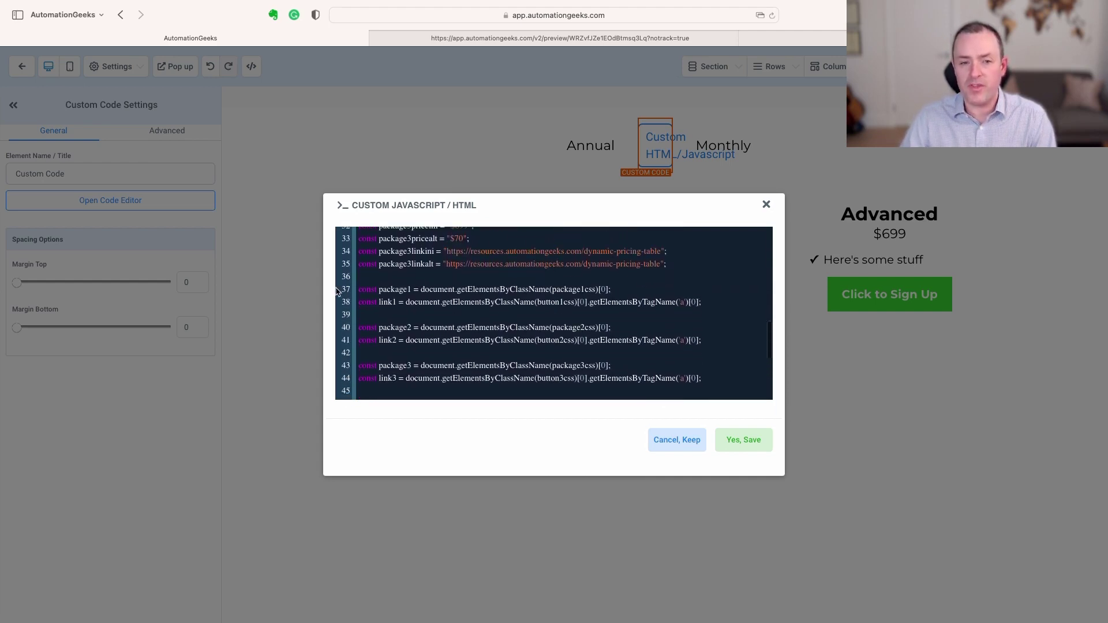
{"action": "scroll", "coordinate": [404, 307], "scroll_direction": "up", "scroll_amount": 4}
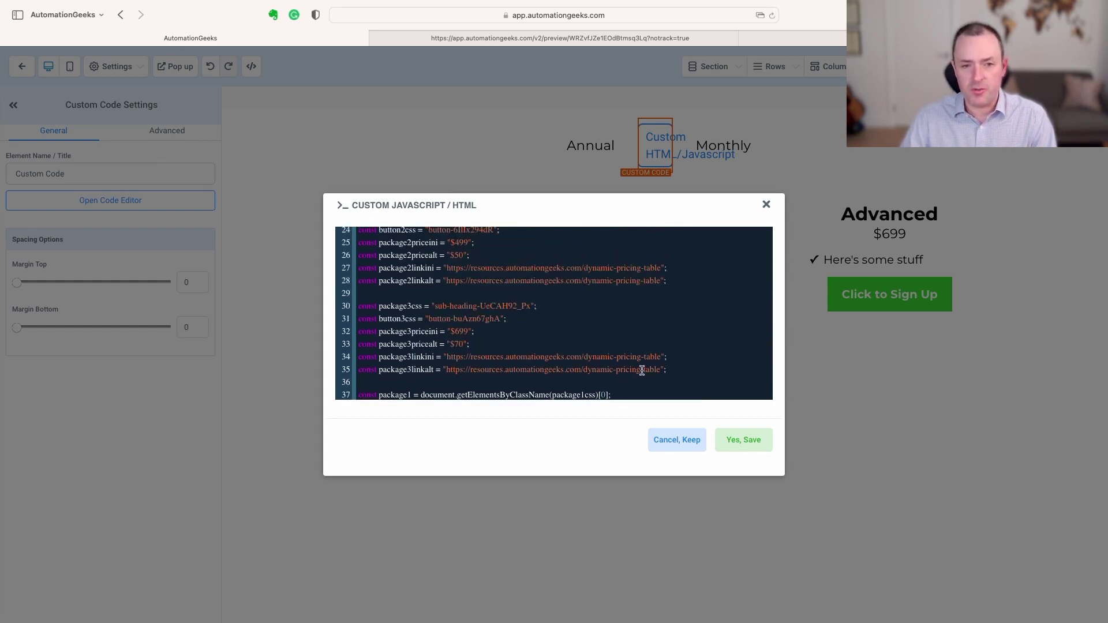
{"action": "scroll", "coordinate": [642, 371], "scroll_direction": "down", "scroll_amount": 4}
{"action": "scroll", "coordinate": [398, 288], "scroll_direction": "down", "scroll_amount": 4}
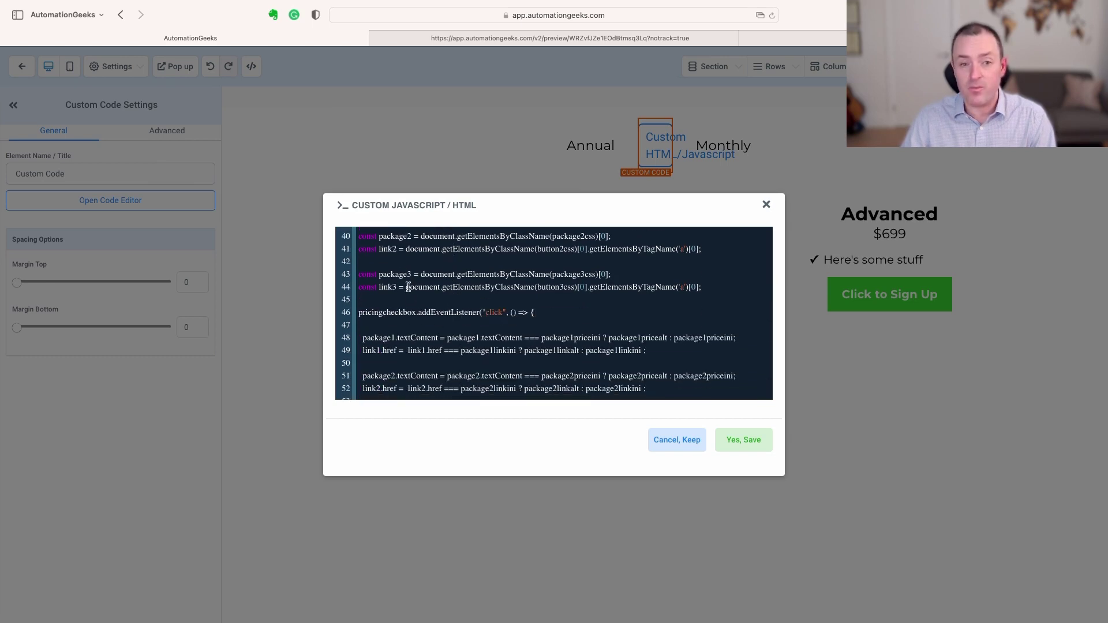
{"action": "scroll", "coordinate": [419, 312], "scroll_direction": "down", "scroll_amount": 3}
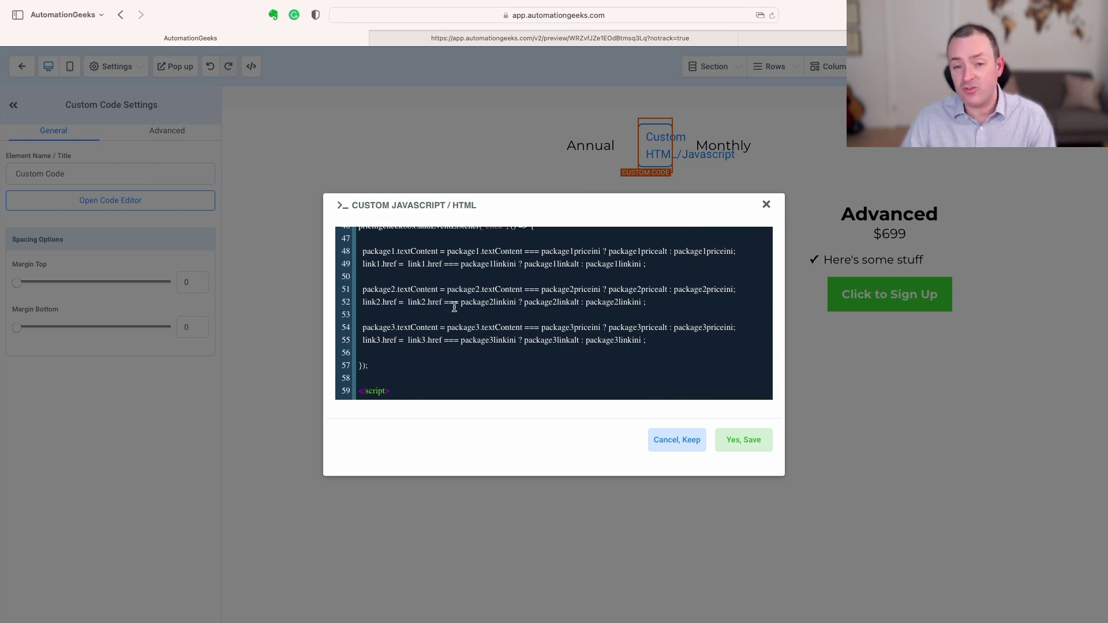
{"action": "scroll", "coordinate": [402, 309], "scroll_direction": "up", "scroll_amount": 3}
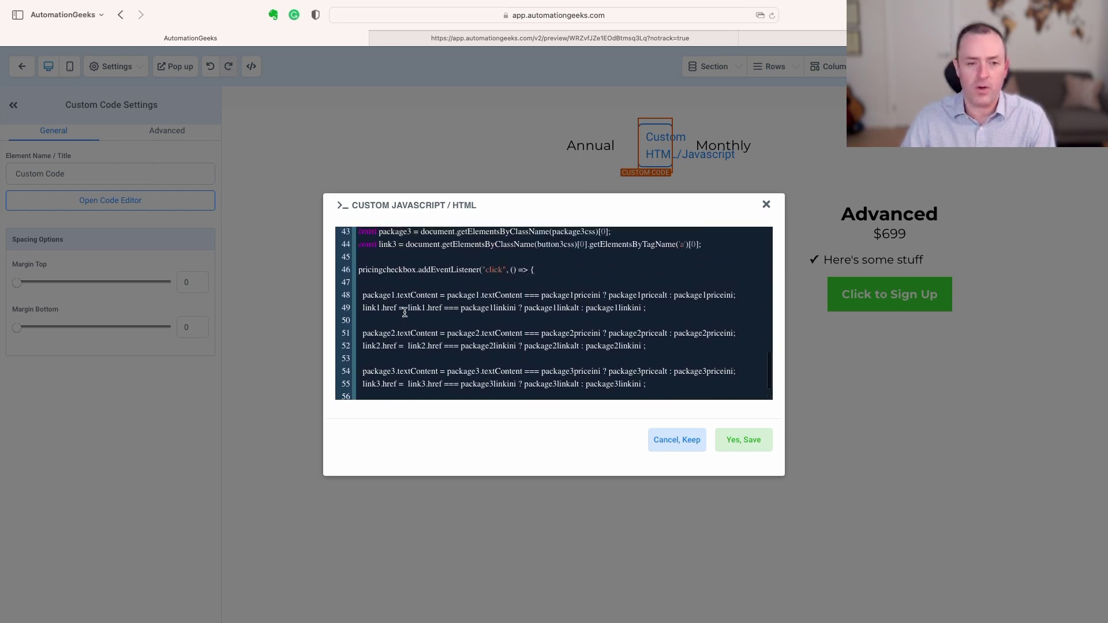
- Review the price and link switching lines to the end of the click listener, and close the toggle's code without saving
{"action": "scroll", "coordinate": [401, 304], "scroll_direction": "down", "scroll_amount": 1}
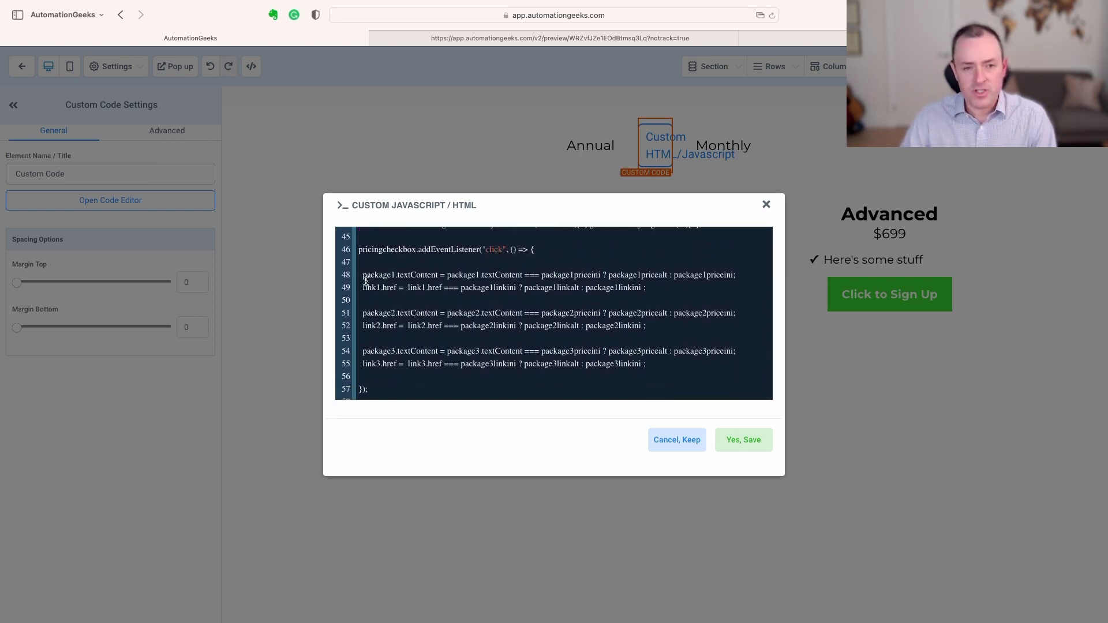
{"action": "left_click", "coordinate": [766, 205]}
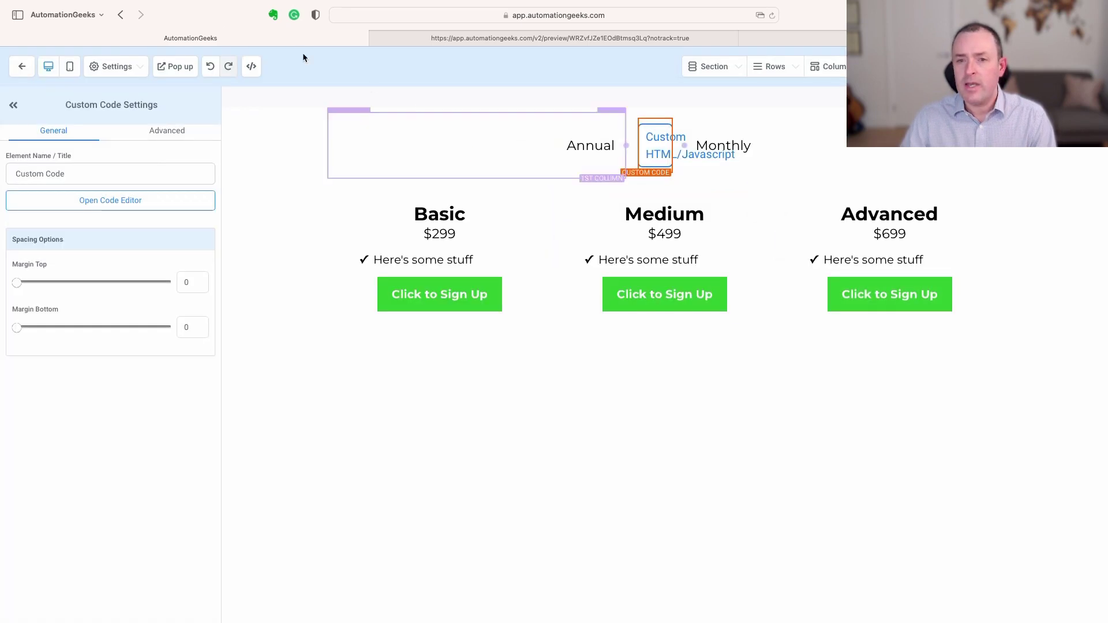
- Examine the page's custom CSS for the toggle, from the pricing-checkbox and toggle-background rules to toggle-circle and the checked state, and close it without saving
{"action": "left_click", "coordinate": [118, 67]}
{"action": "left_click", "coordinate": [68, 136]}
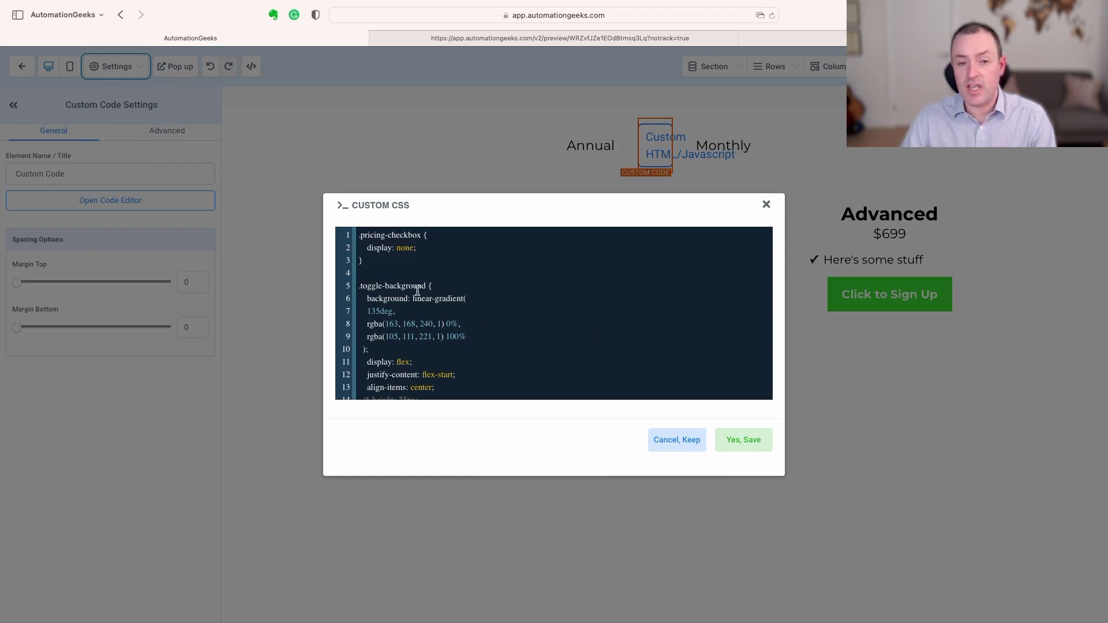
{"action": "scroll", "coordinate": [499, 323], "scroll_direction": "down", "scroll_amount": 5}
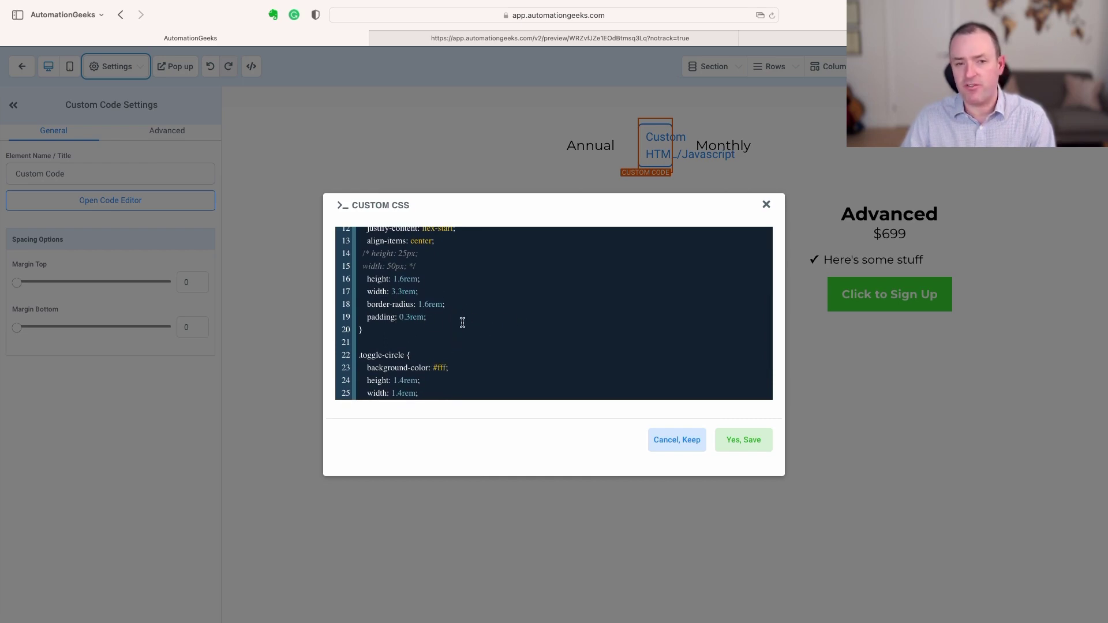
{"action": "scroll", "coordinate": [469, 321], "scroll_direction": "down", "scroll_amount": 5}
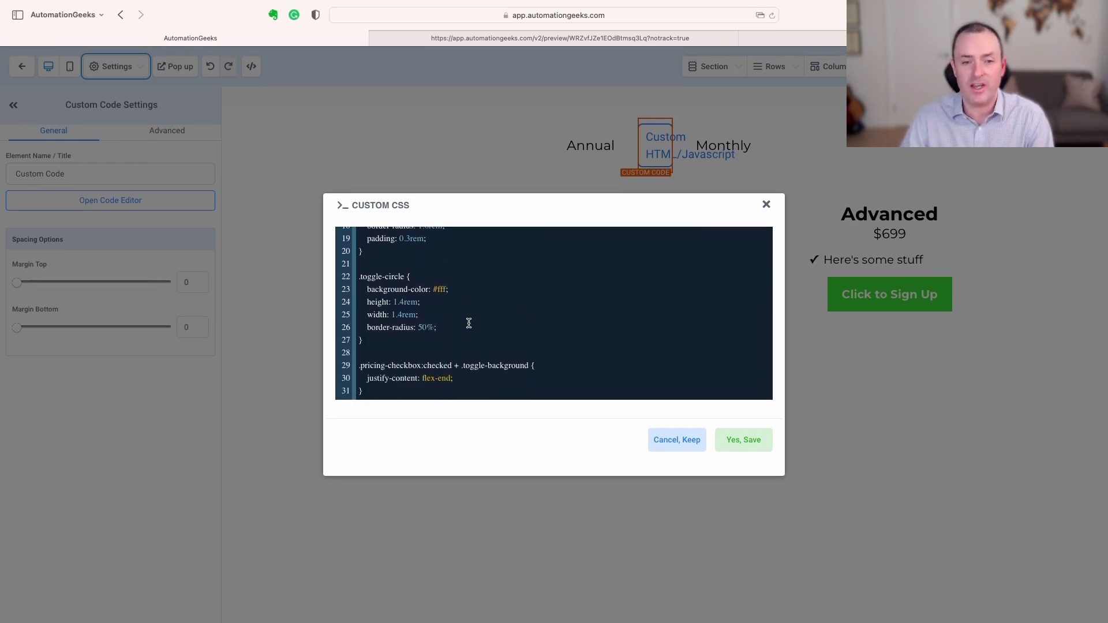
{"action": "scroll", "coordinate": [442, 320], "scroll_direction": "up", "scroll_amount": 1}
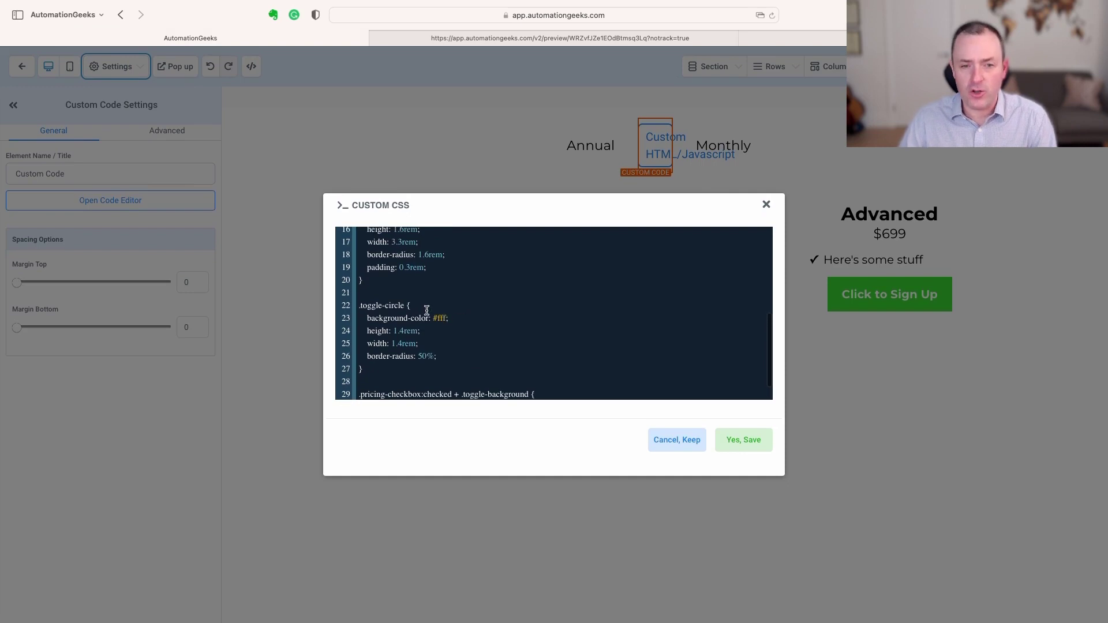
{"action": "scroll", "coordinate": [438, 317], "scroll_direction": "up", "scroll_amount": 10}
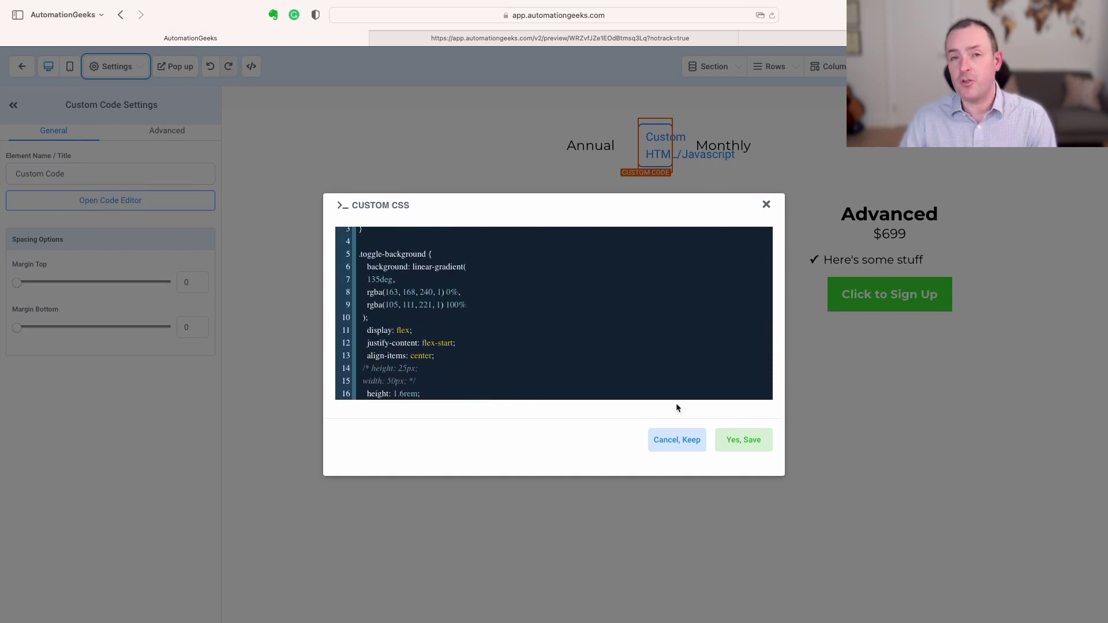
{"action": "left_click", "coordinate": [766, 204]}
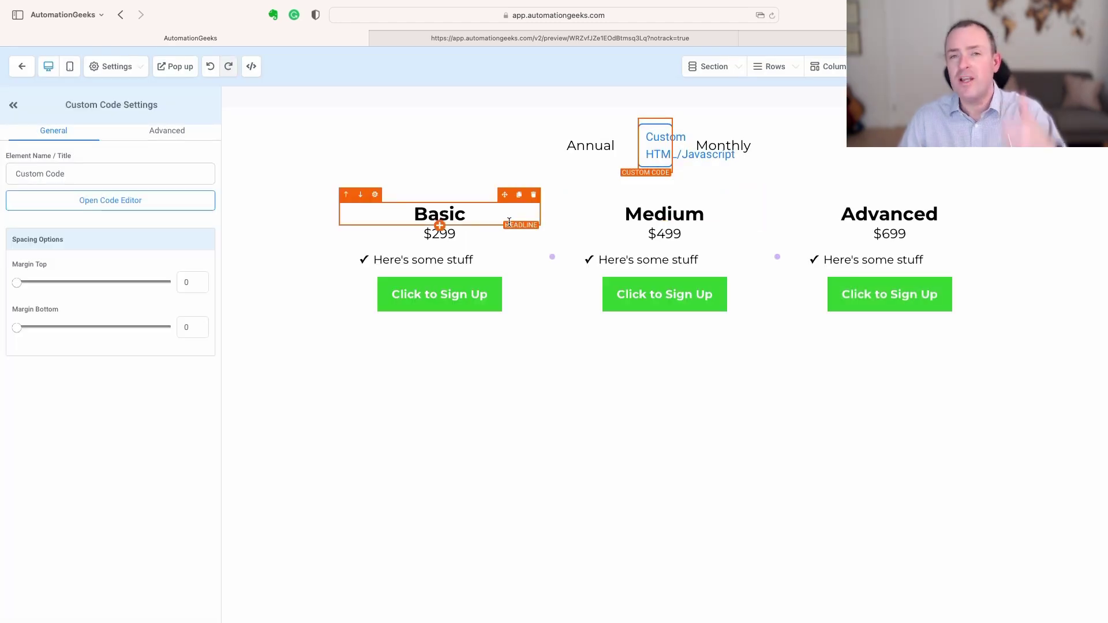